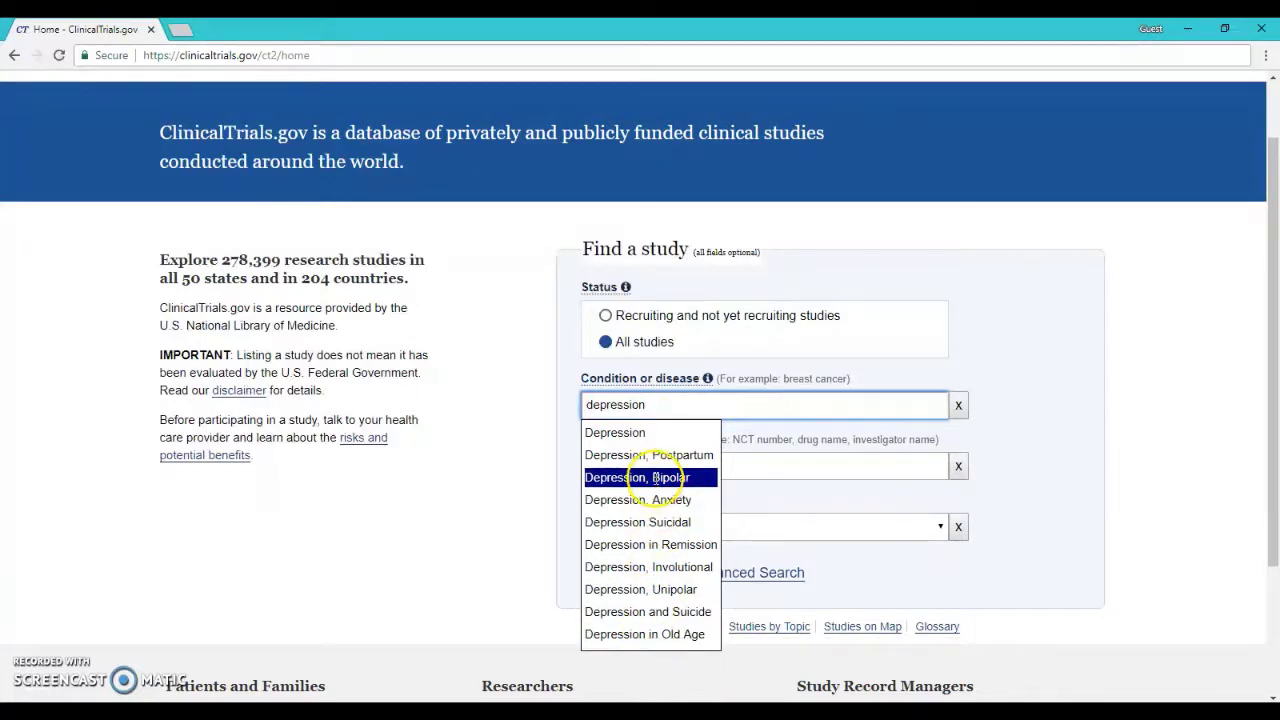
Step: Search all studies for the suggested condition term Depression
{"action": "left_click", "coordinate": [645, 434]}
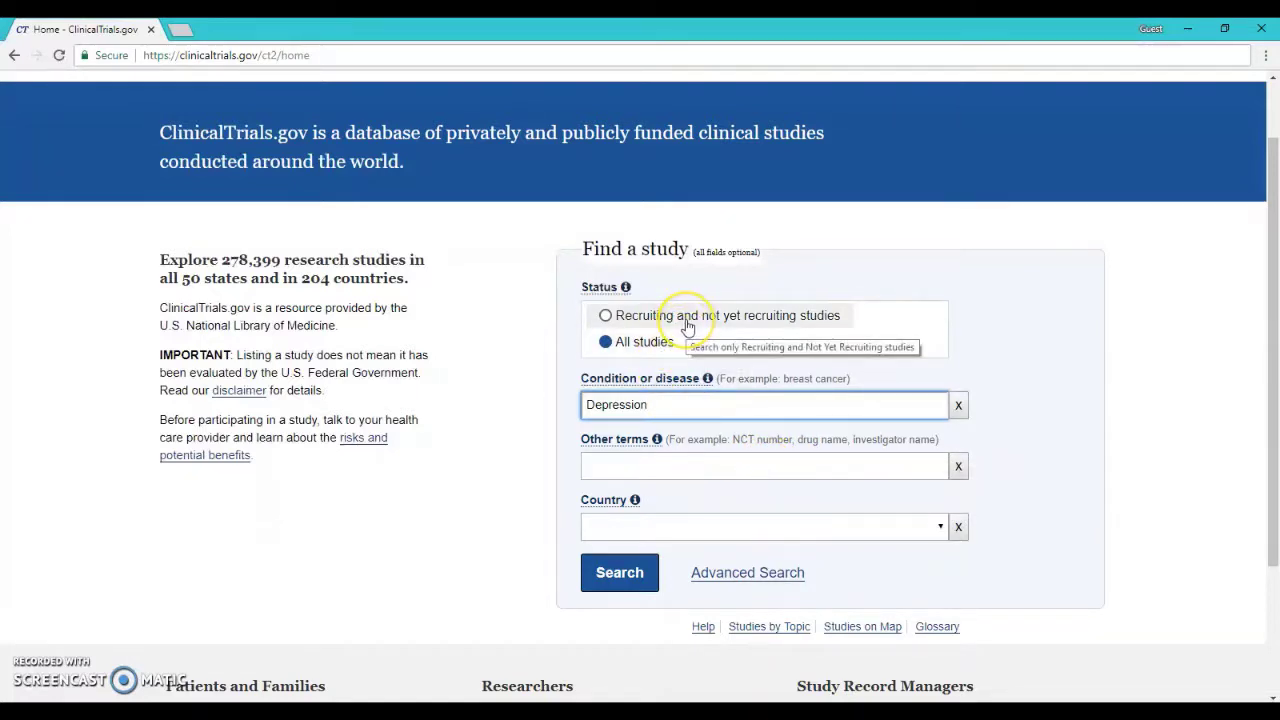
{"action": "left_click", "coordinate": [641, 565]}
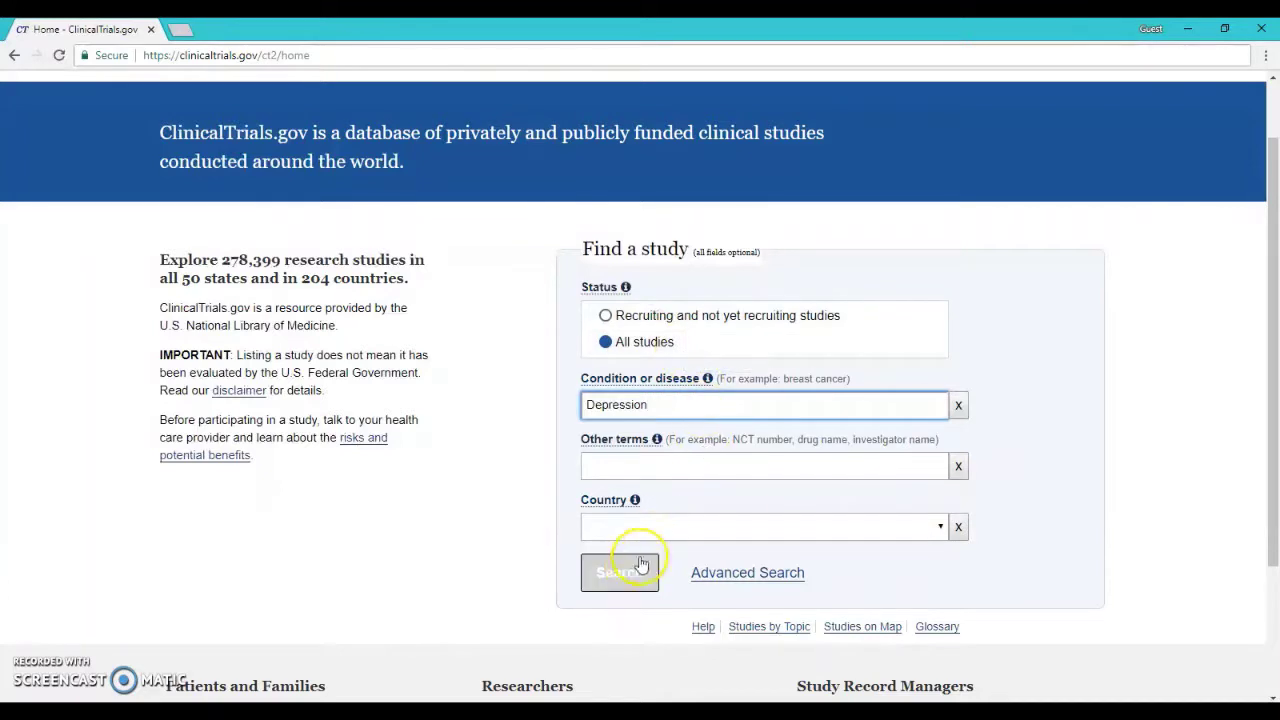
{"action": "left_click", "coordinate": [634, 572]}
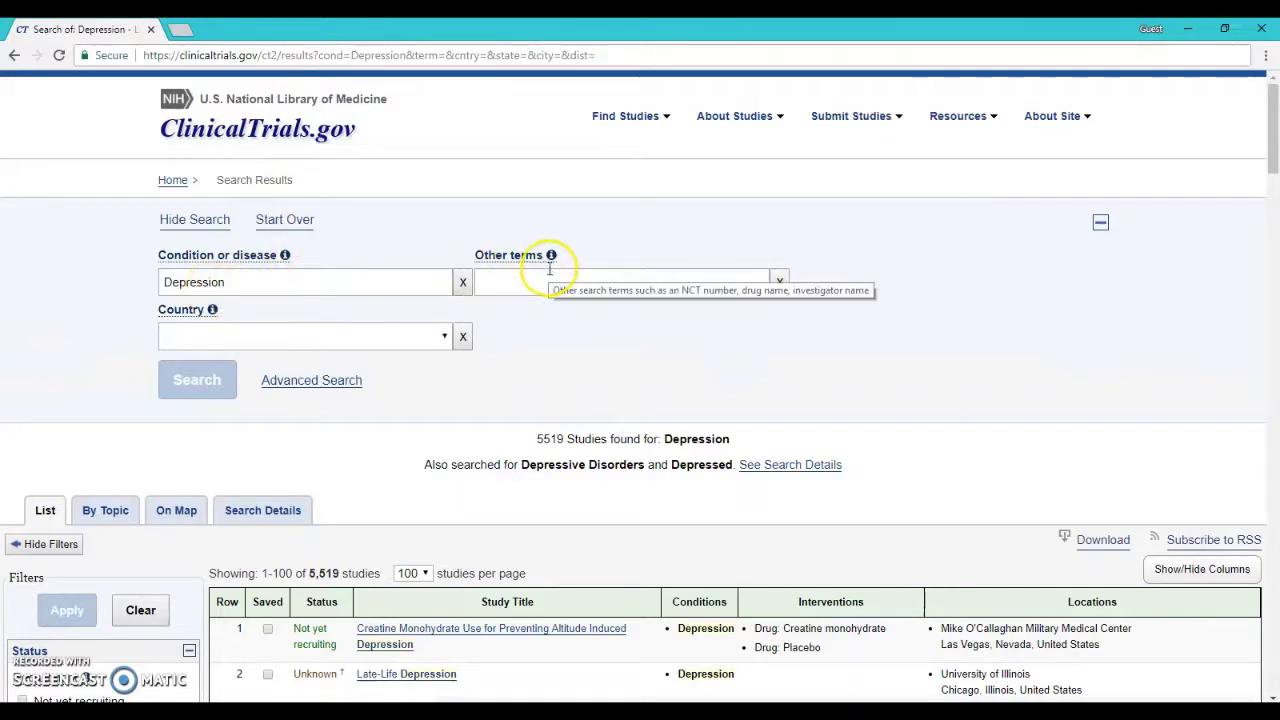
{"action": "left_click", "coordinate": [537, 438]}
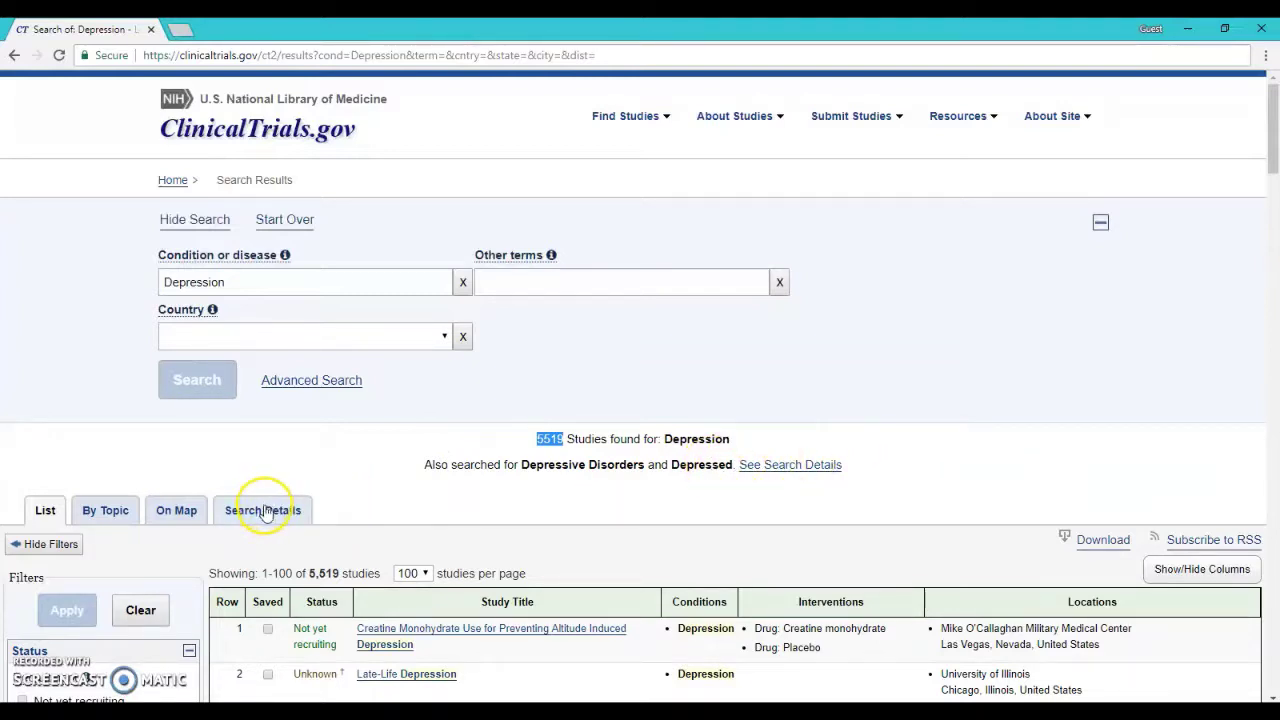
Step: Open the search details and review the terms and synonyms searched for Depression
{"action": "left_click", "coordinate": [263, 511]}
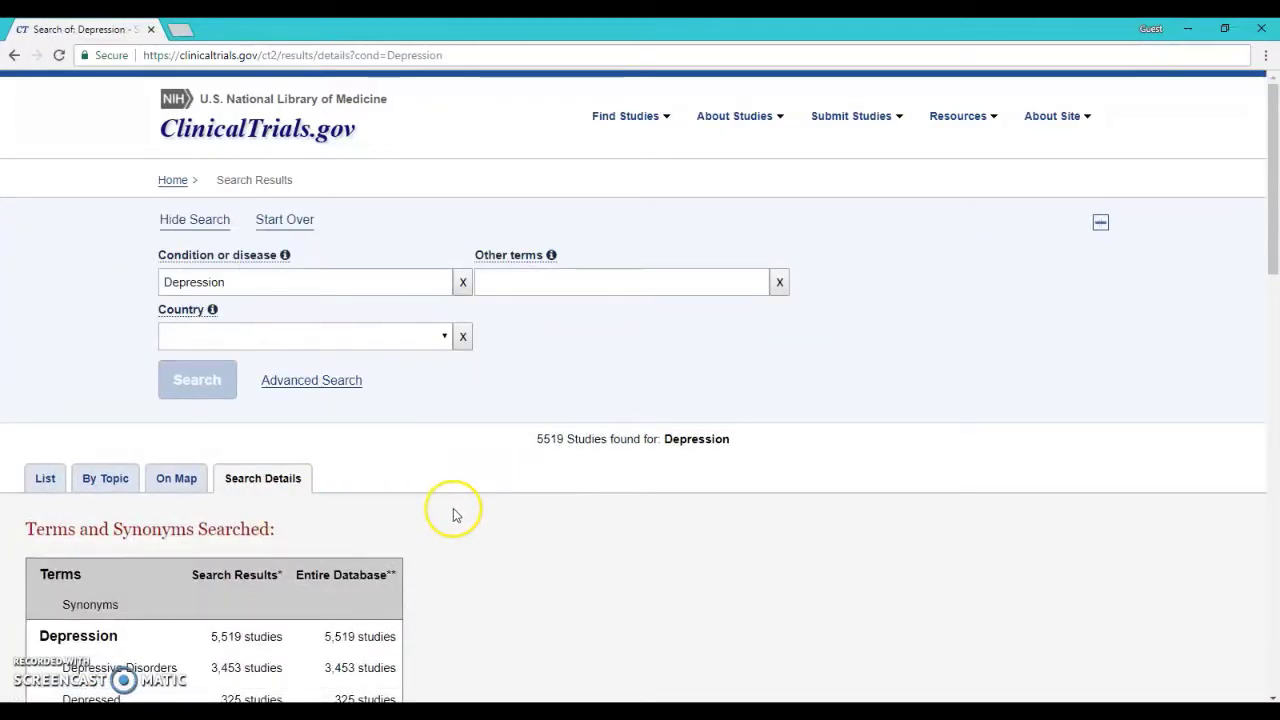
{"action": "scroll", "coordinate": [453, 515], "scroll_direction": "down", "scroll_amount": 3}
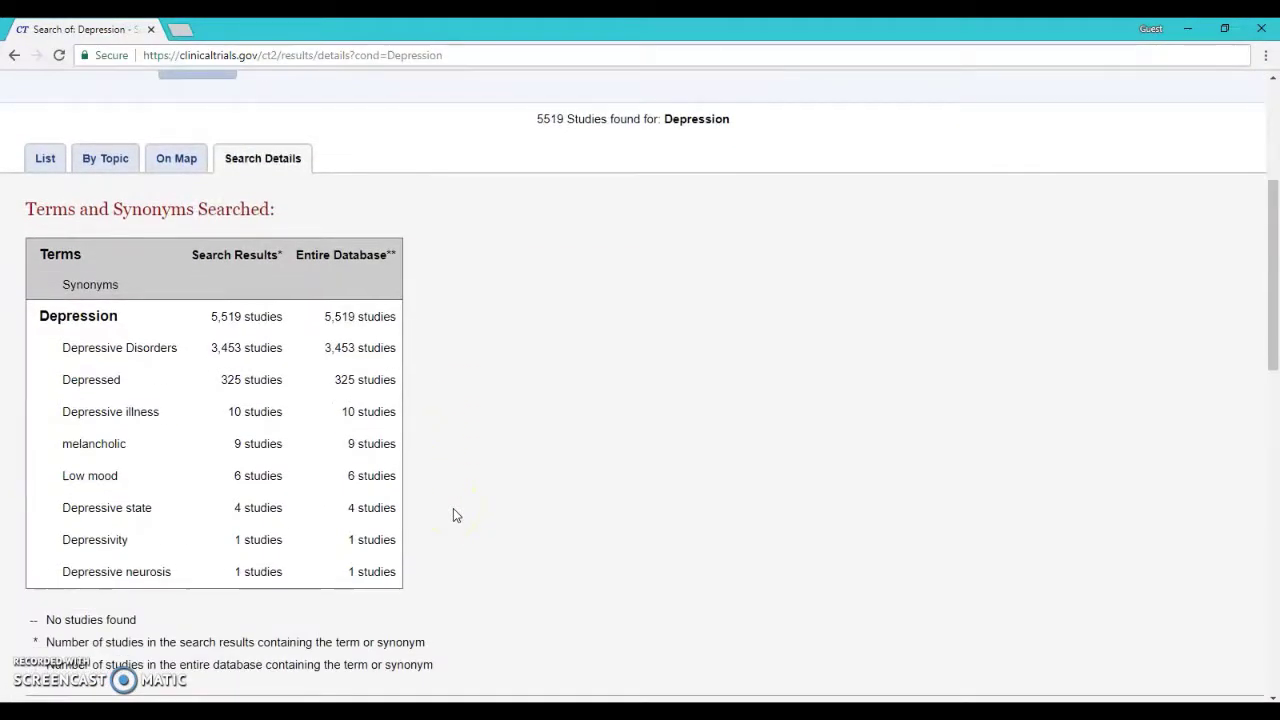
{"action": "scroll", "coordinate": [453, 515], "scroll_direction": "up", "scroll_amount": 3}
Step: Show the Depression results on the world map and examine the number of studies per region
{"action": "left_click", "coordinate": [176, 478]}
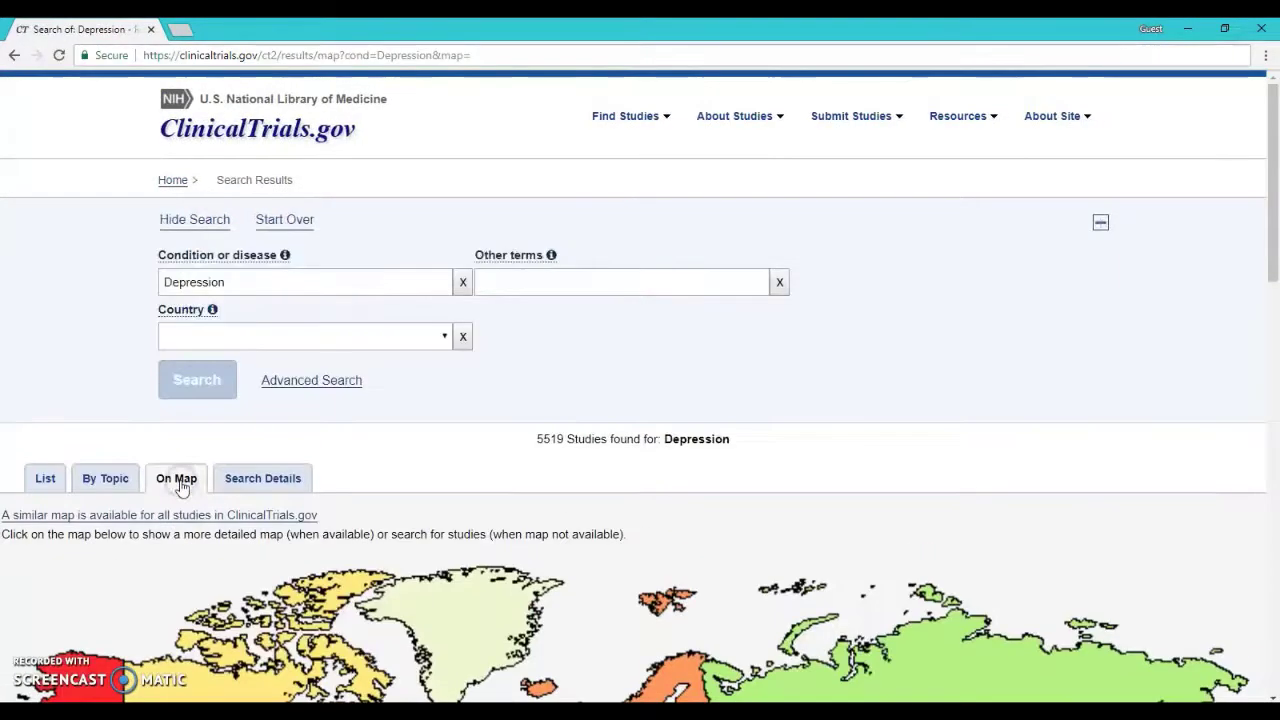
{"action": "scroll", "coordinate": [529, 491], "scroll_direction": "down", "scroll_amount": 3}
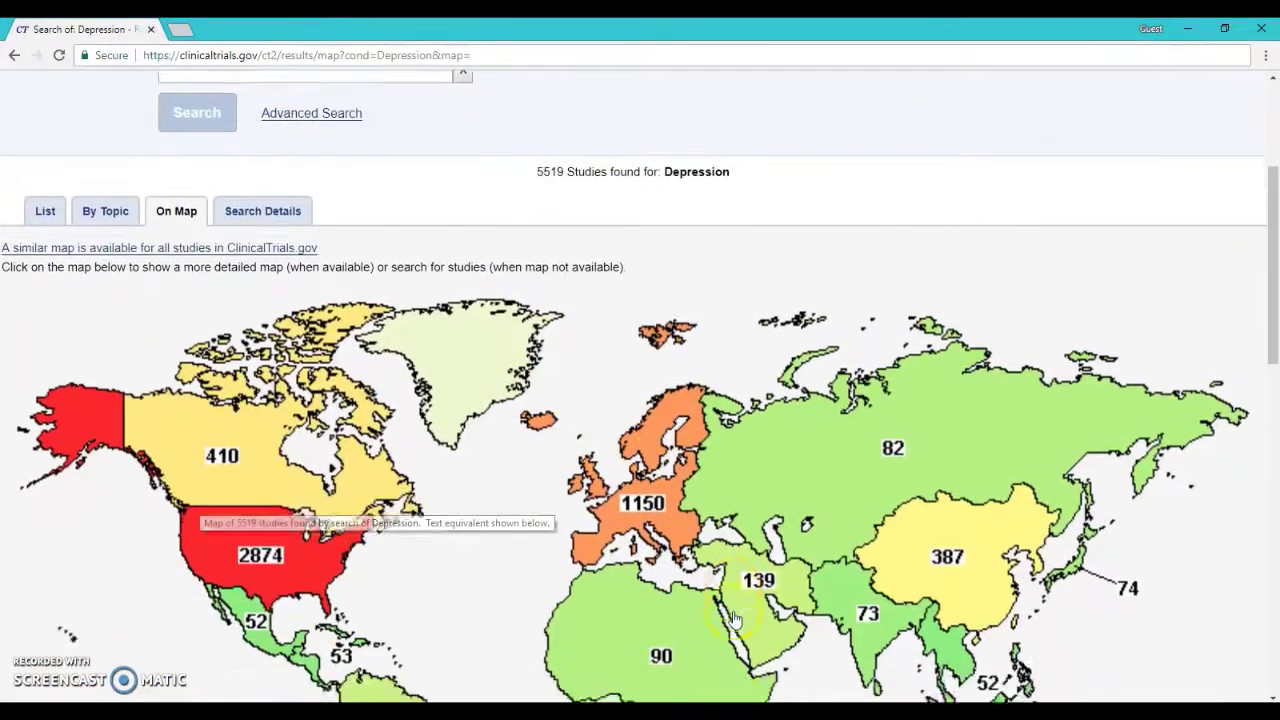
{"action": "scroll", "coordinate": [733, 620], "scroll_direction": "down", "scroll_amount": 2}
{"action": "scroll", "coordinate": [734, 616], "scroll_direction": "up", "scroll_amount": 3}
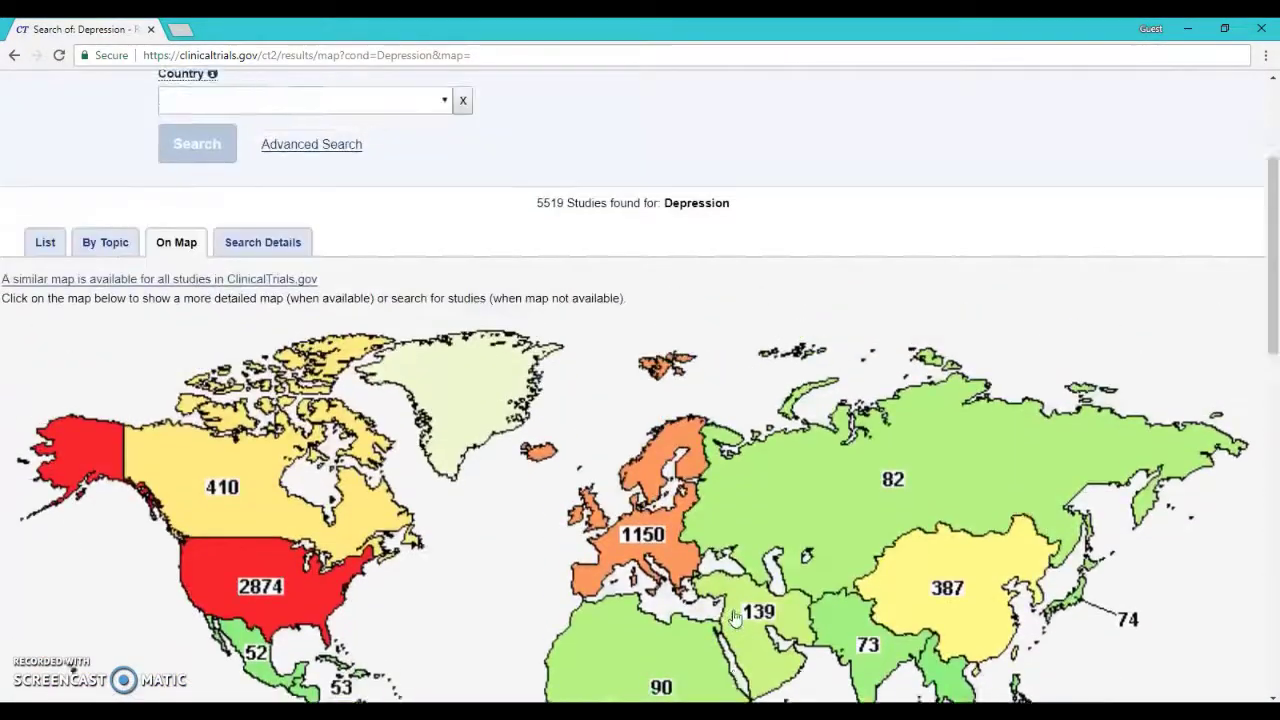
{"action": "scroll", "coordinate": [735, 618], "scroll_direction": "up", "scroll_amount": 2}
Step: Browse the Depression results by topic and look through the alphabetical list of related conditions
{"action": "left_click", "coordinate": [106, 398]}
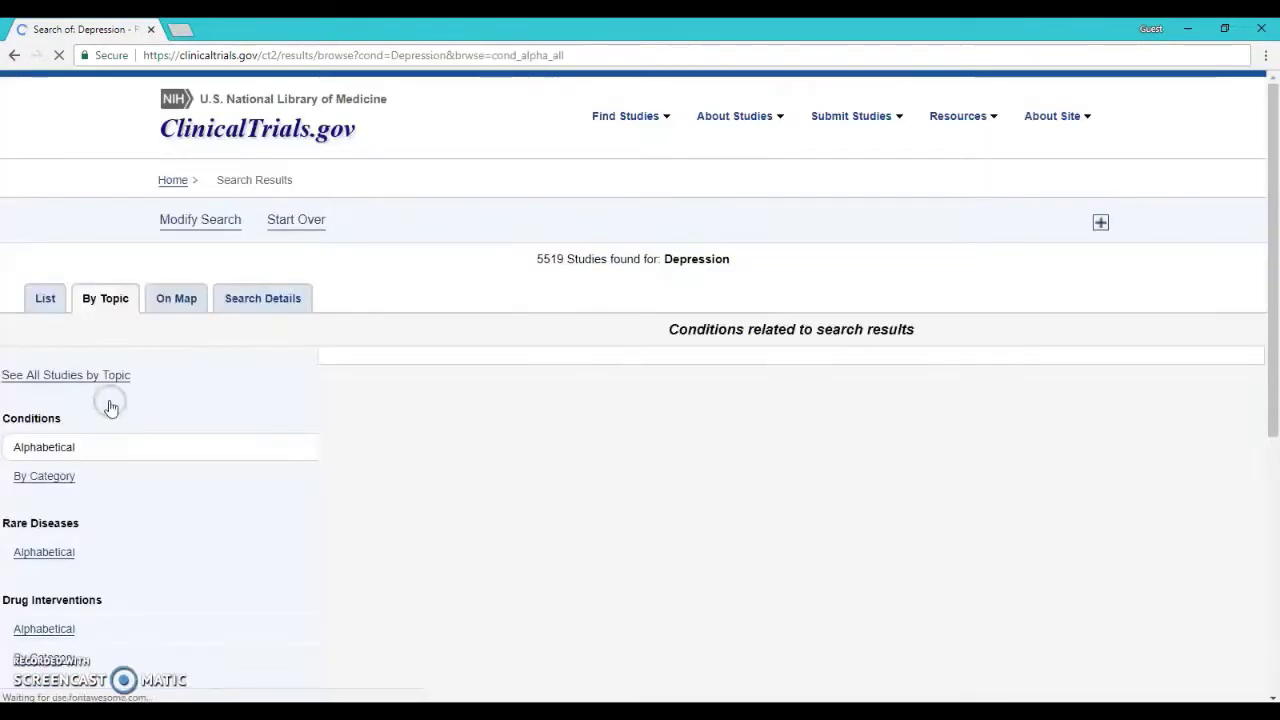
{"action": "scroll", "coordinate": [572, 491], "scroll_direction": "down", "scroll_amount": 2}
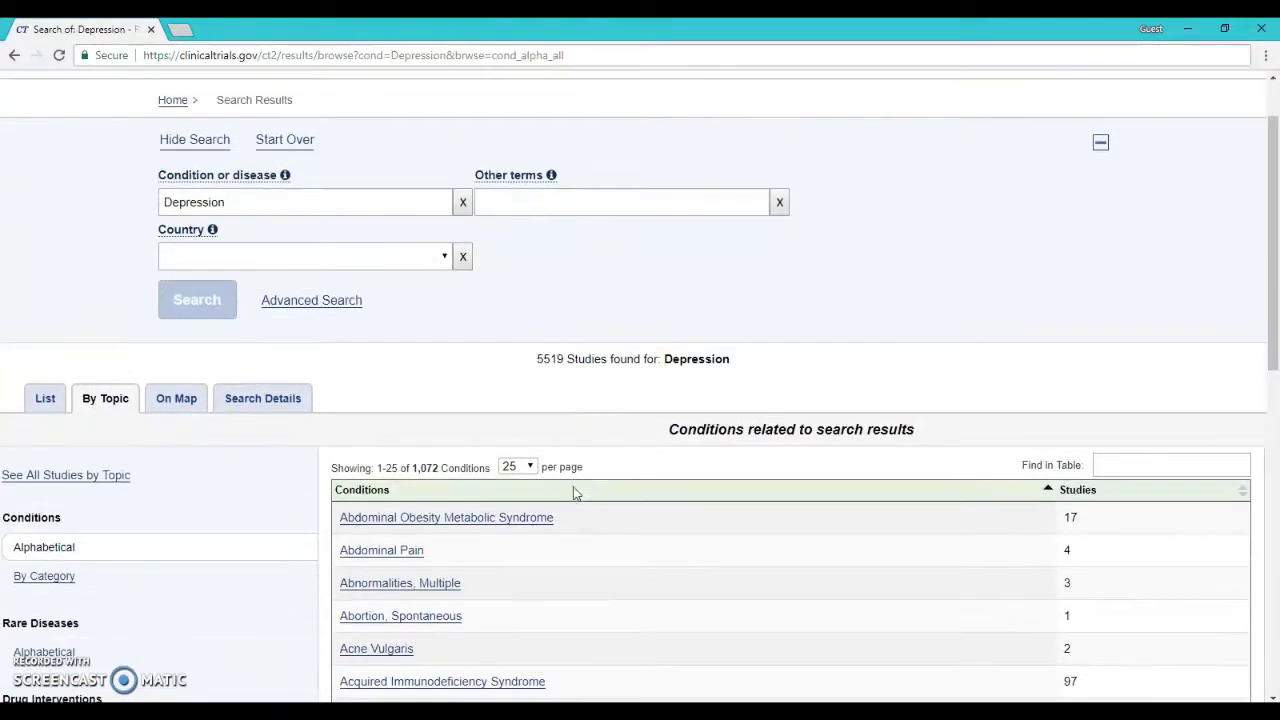
{"action": "scroll", "coordinate": [575, 492], "scroll_direction": "down", "scroll_amount": 4}
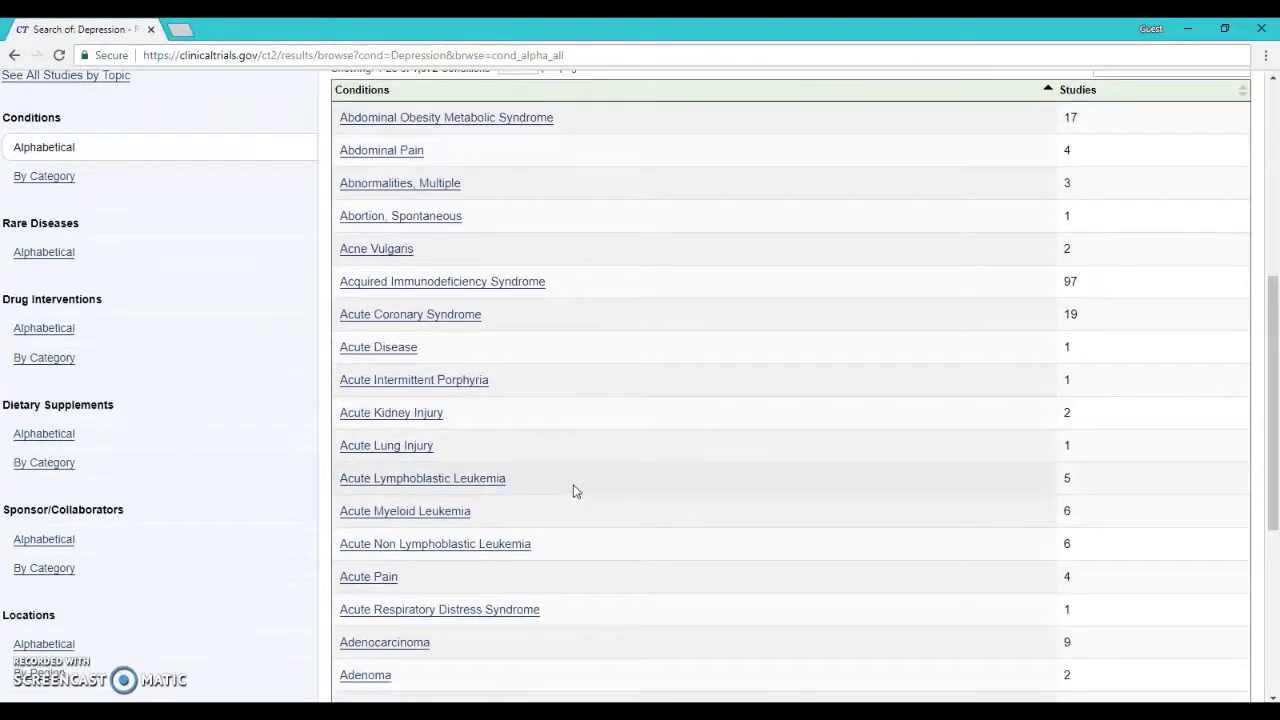
{"action": "scroll", "coordinate": [573, 491], "scroll_direction": "down", "scroll_amount": 3}
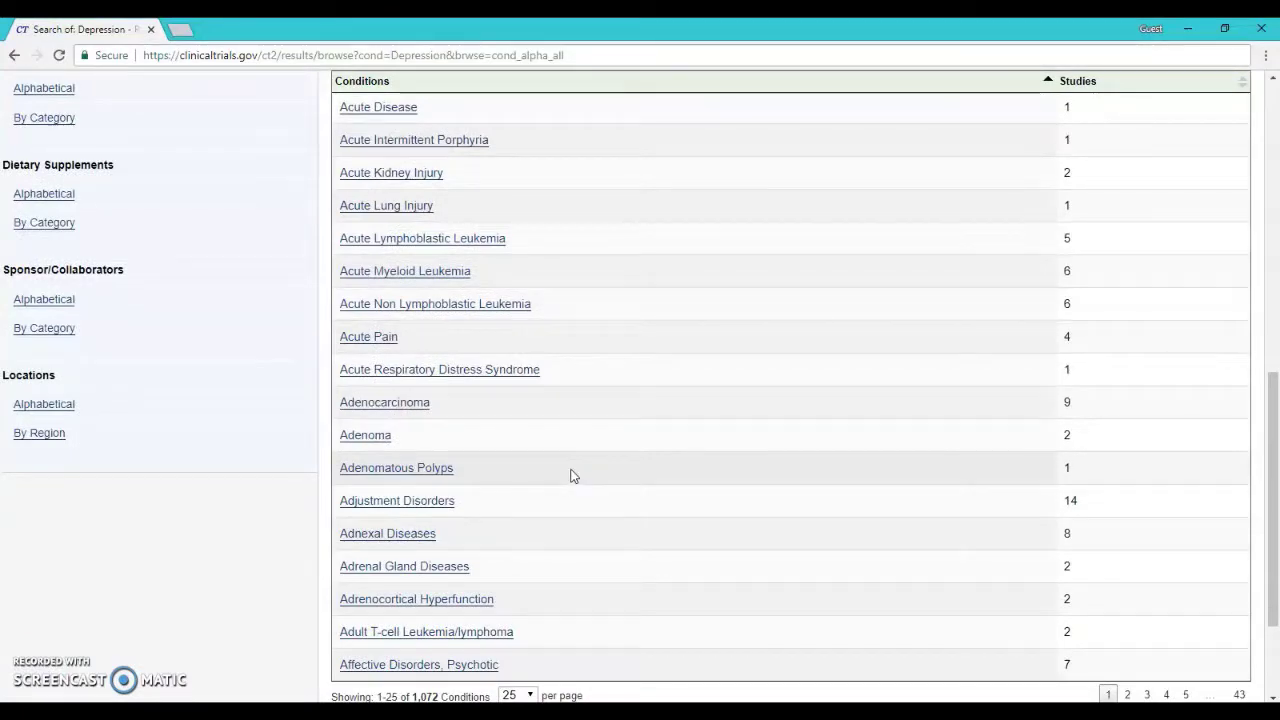
{"action": "scroll", "coordinate": [572, 470], "scroll_direction": "up", "scroll_amount": 4}
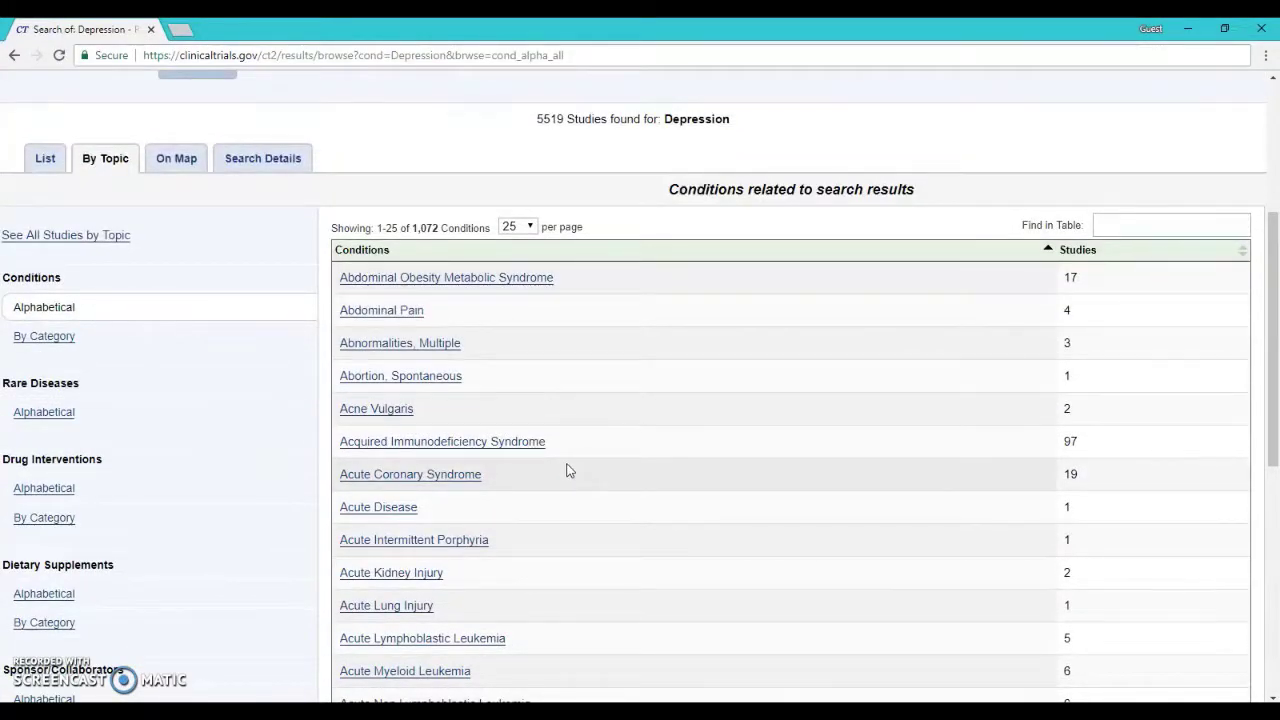
Step: Show the drug interventions related to the Depression results by category and look through the categories
{"action": "left_click", "coordinate": [103, 516]}
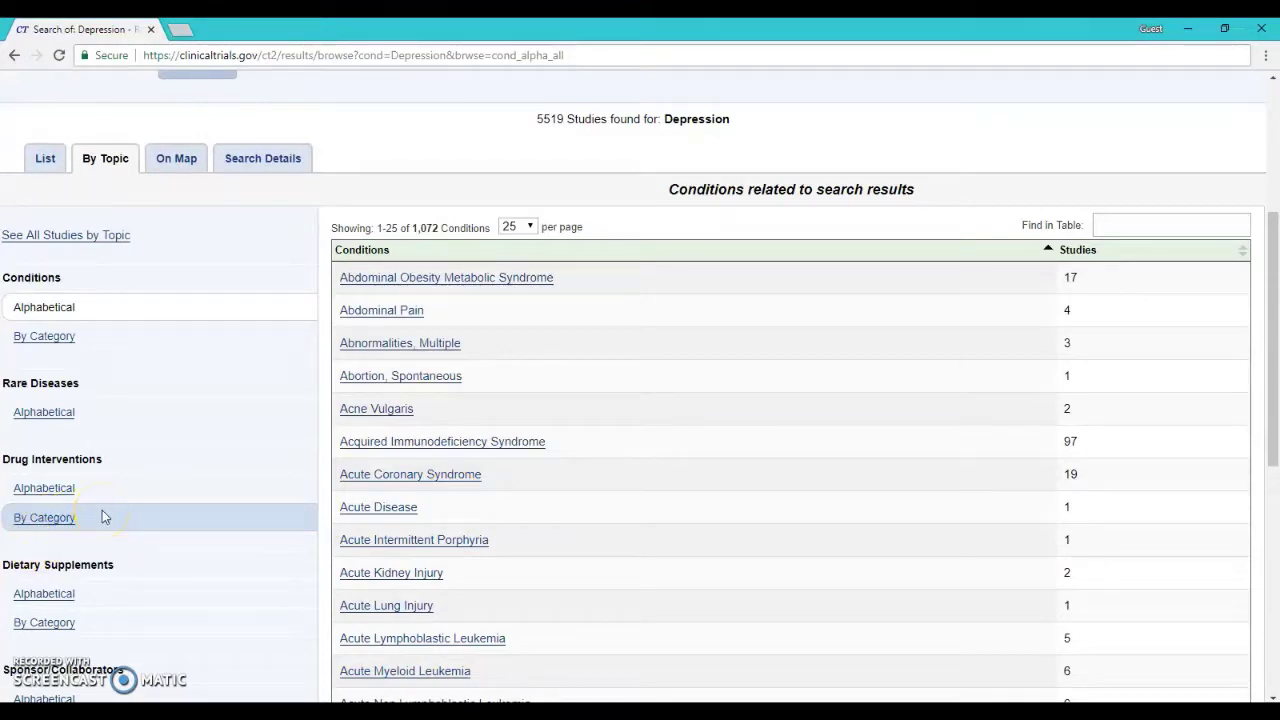
{"action": "left_click", "coordinate": [85, 542]}
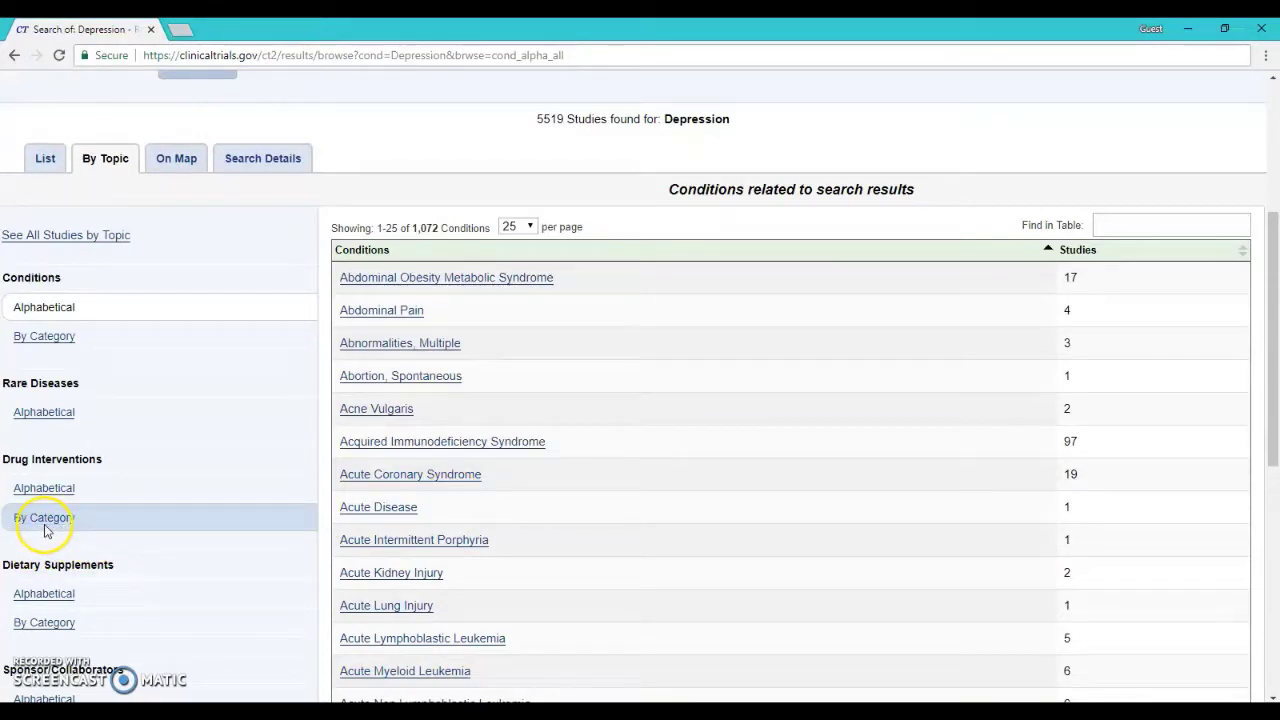
{"action": "left_click", "coordinate": [57, 519]}
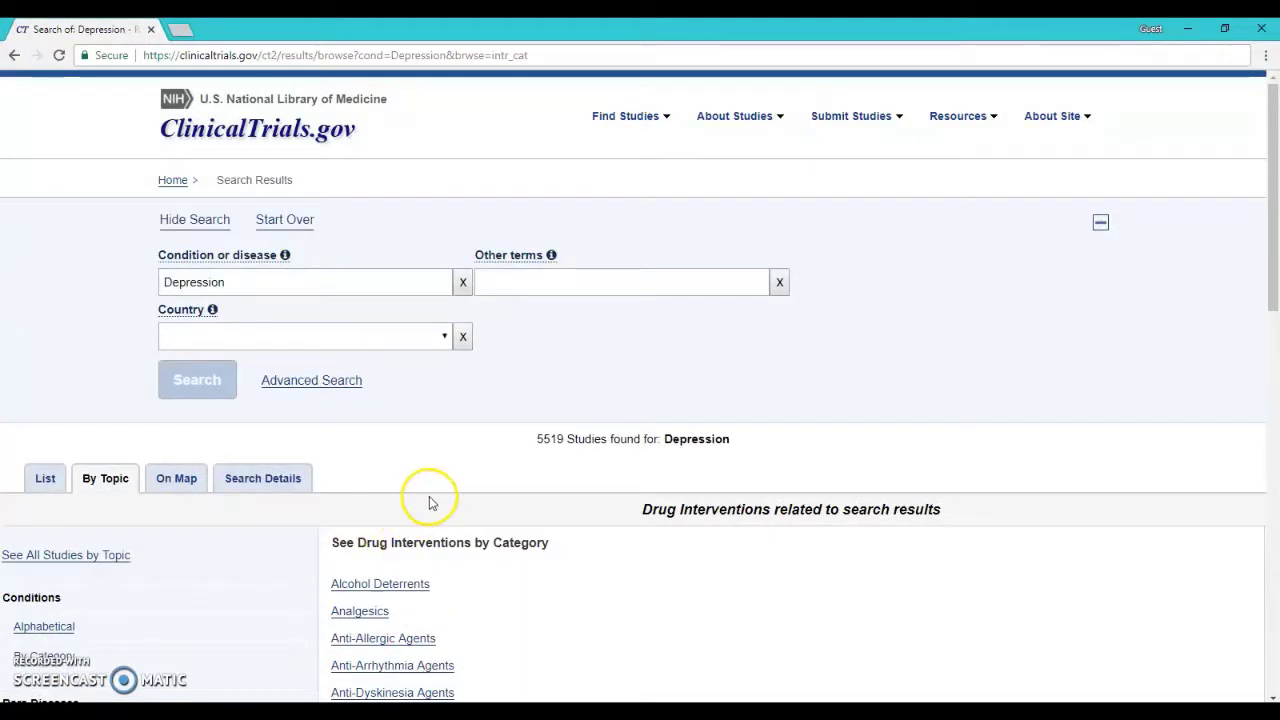
{"action": "scroll", "coordinate": [433, 503], "scroll_direction": "down", "scroll_amount": 1}
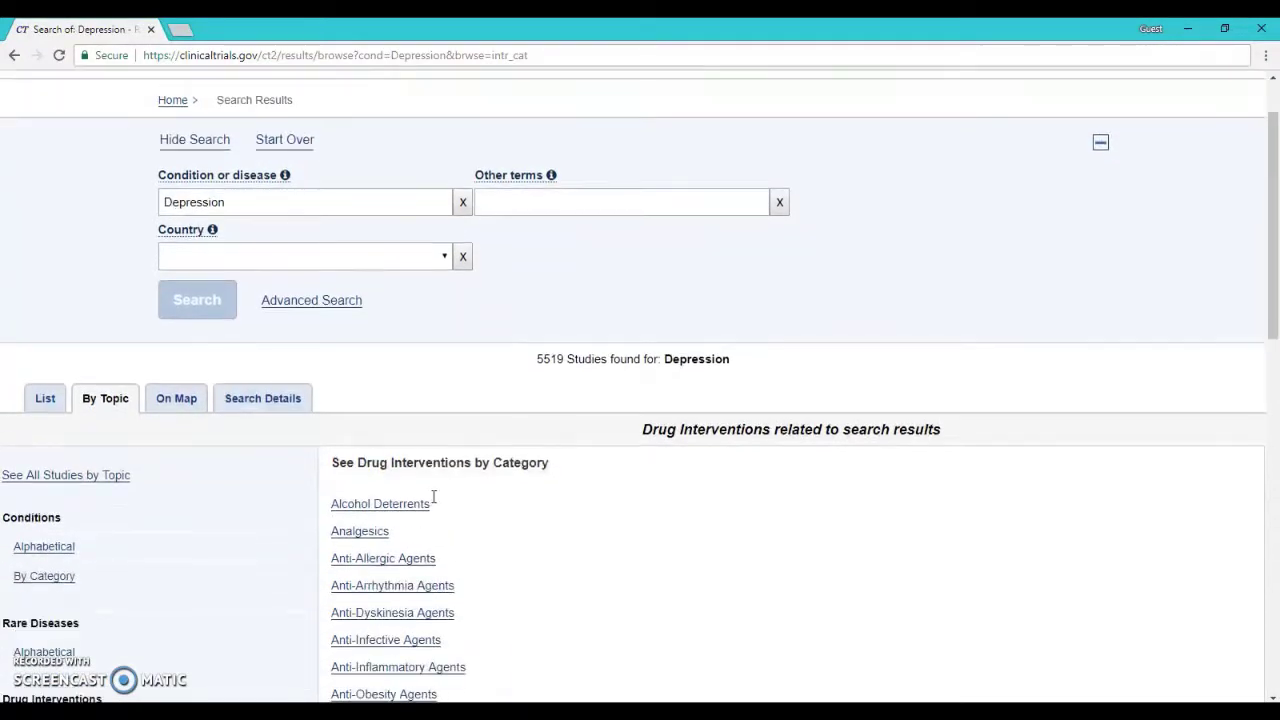
{"action": "scroll", "coordinate": [503, 494], "scroll_direction": "down", "scroll_amount": 1}
{"action": "scroll", "coordinate": [506, 497], "scroll_direction": "down", "scroll_amount": 1}
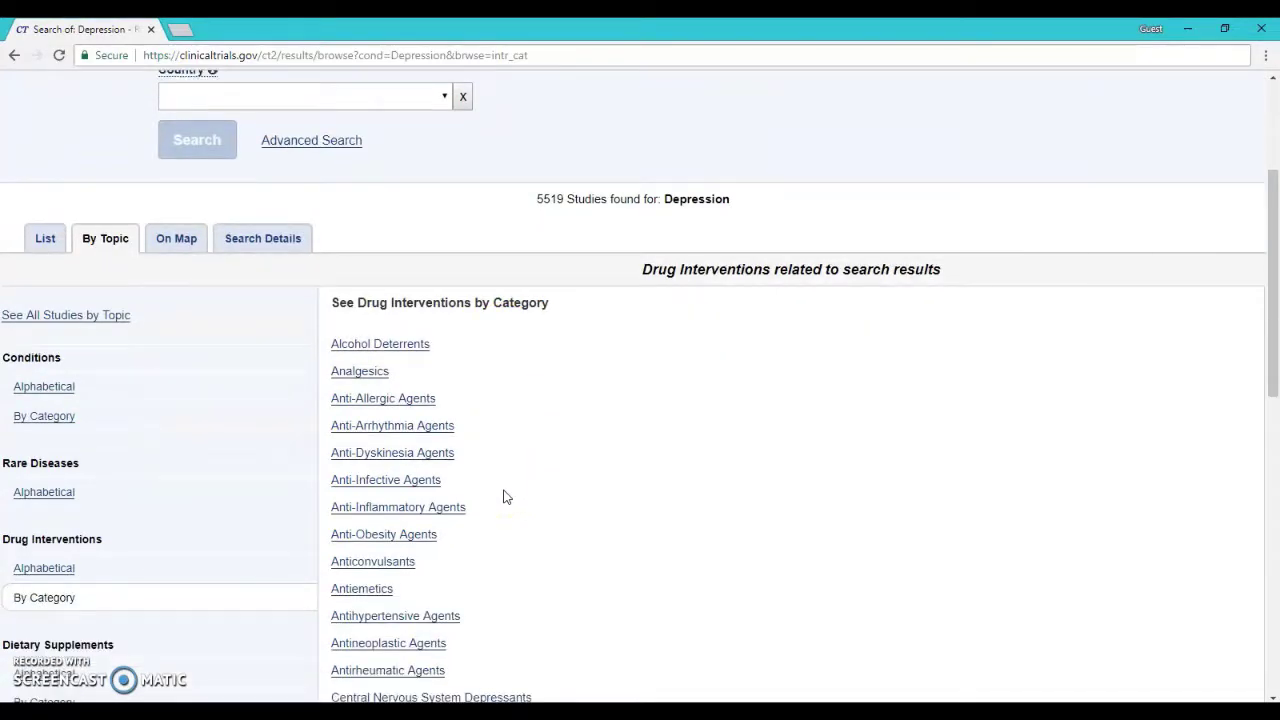
{"action": "scroll", "coordinate": [505, 496], "scroll_direction": "down", "scroll_amount": 3}
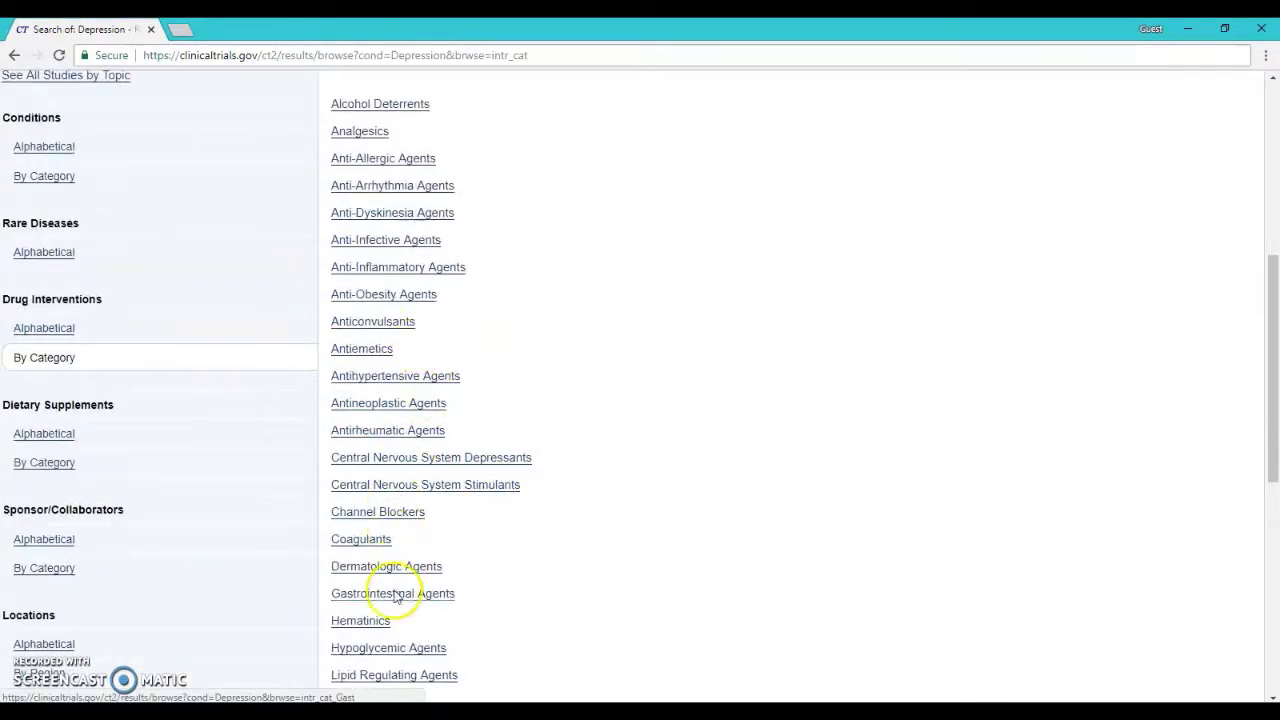
{"action": "scroll", "coordinate": [606, 314], "scroll_direction": "up", "scroll_amount": 4}
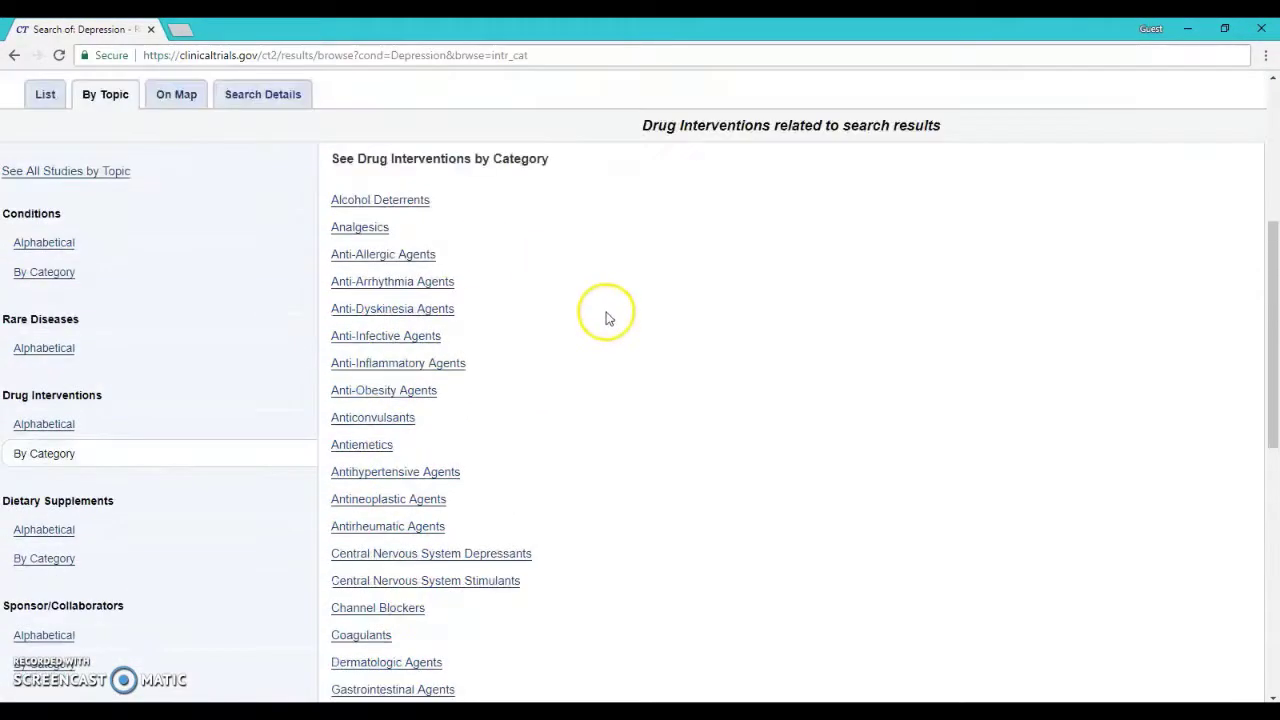
Step: Return to the list of Depression studies and examine its columns and the available status, eligibility and study filters
{"action": "left_click", "coordinate": [44, 397]}
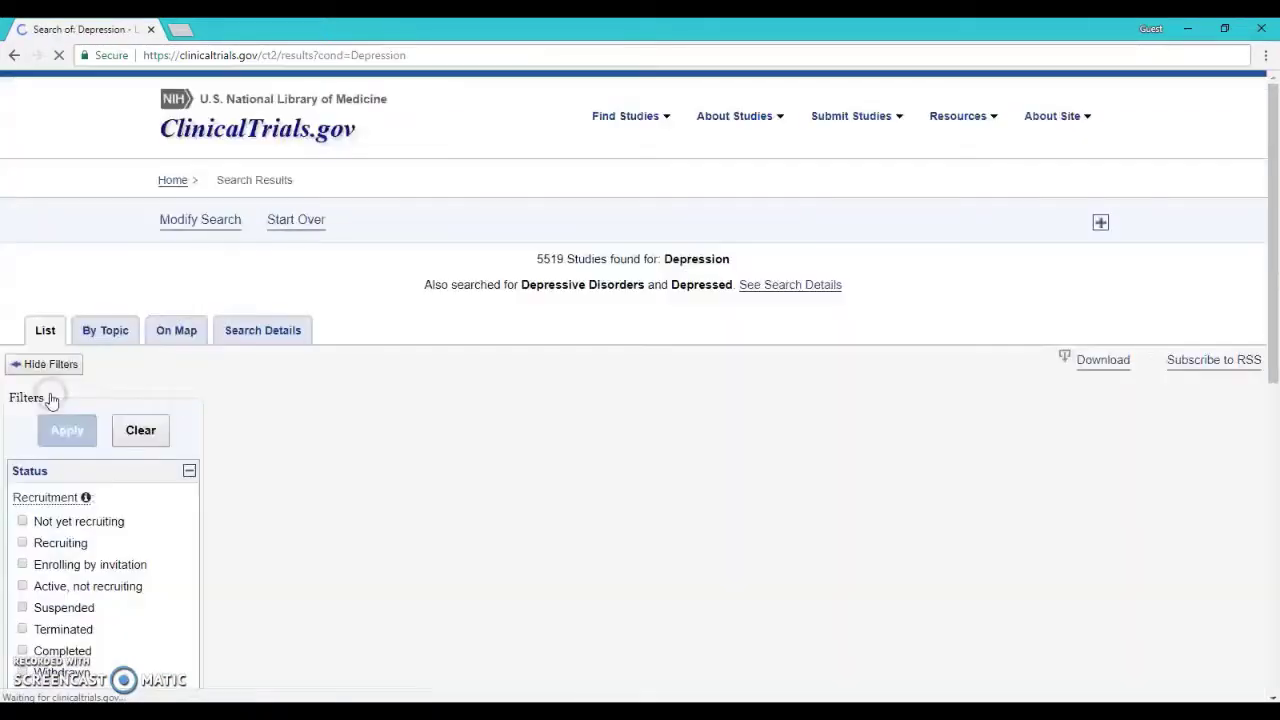
{"action": "scroll", "coordinate": [388, 430], "scroll_direction": "down", "scroll_amount": 2}
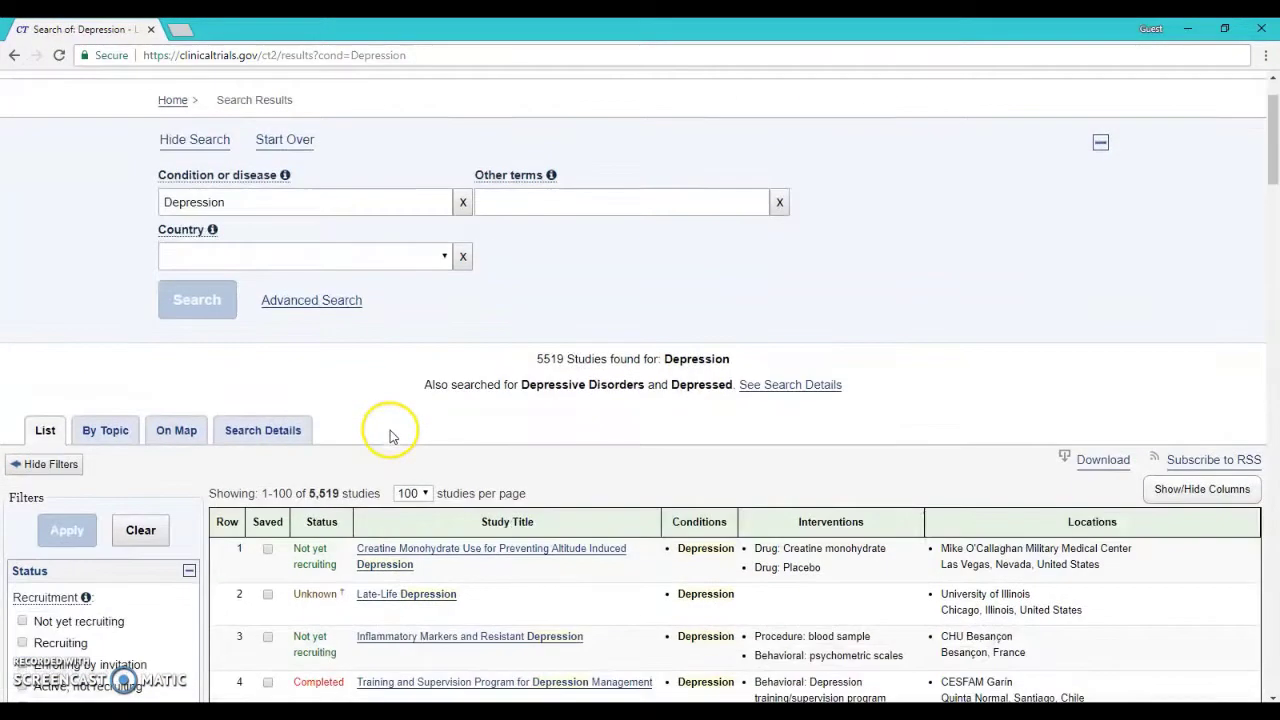
{"action": "scroll", "coordinate": [390, 435], "scroll_direction": "down", "scroll_amount": 2}
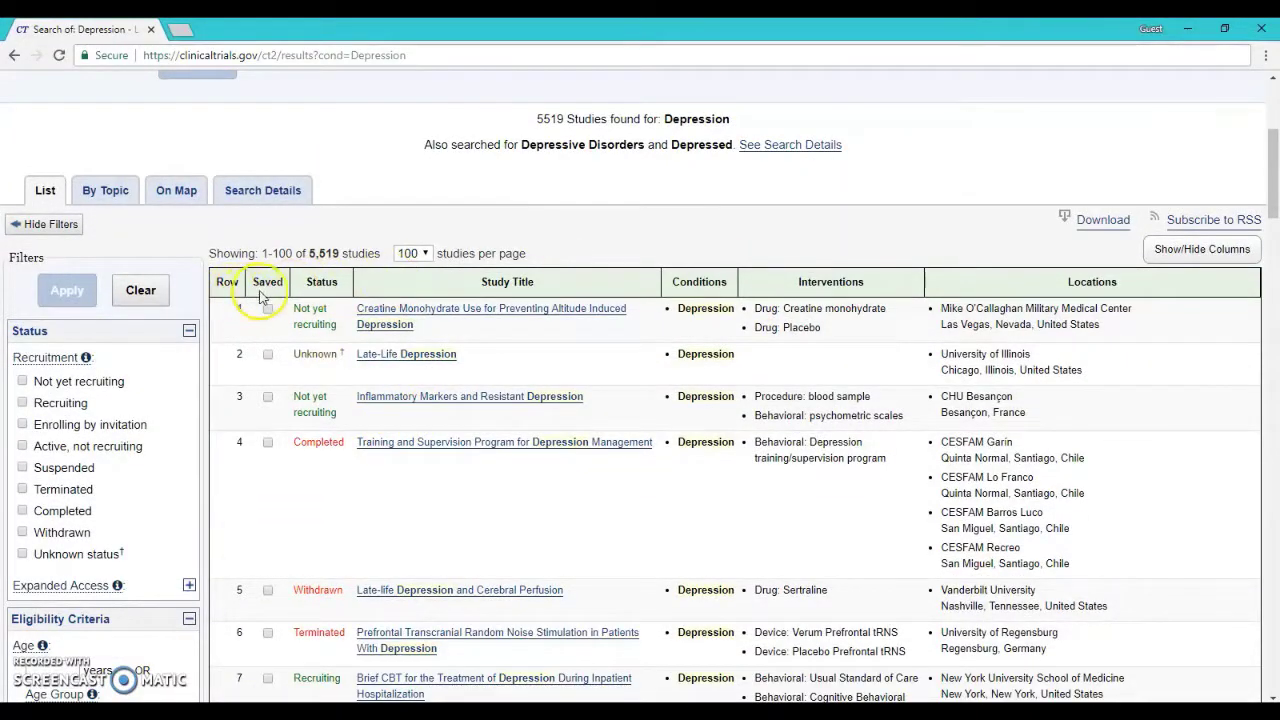
{"action": "scroll", "coordinate": [99, 345], "scroll_direction": "down", "scroll_amount": 3}
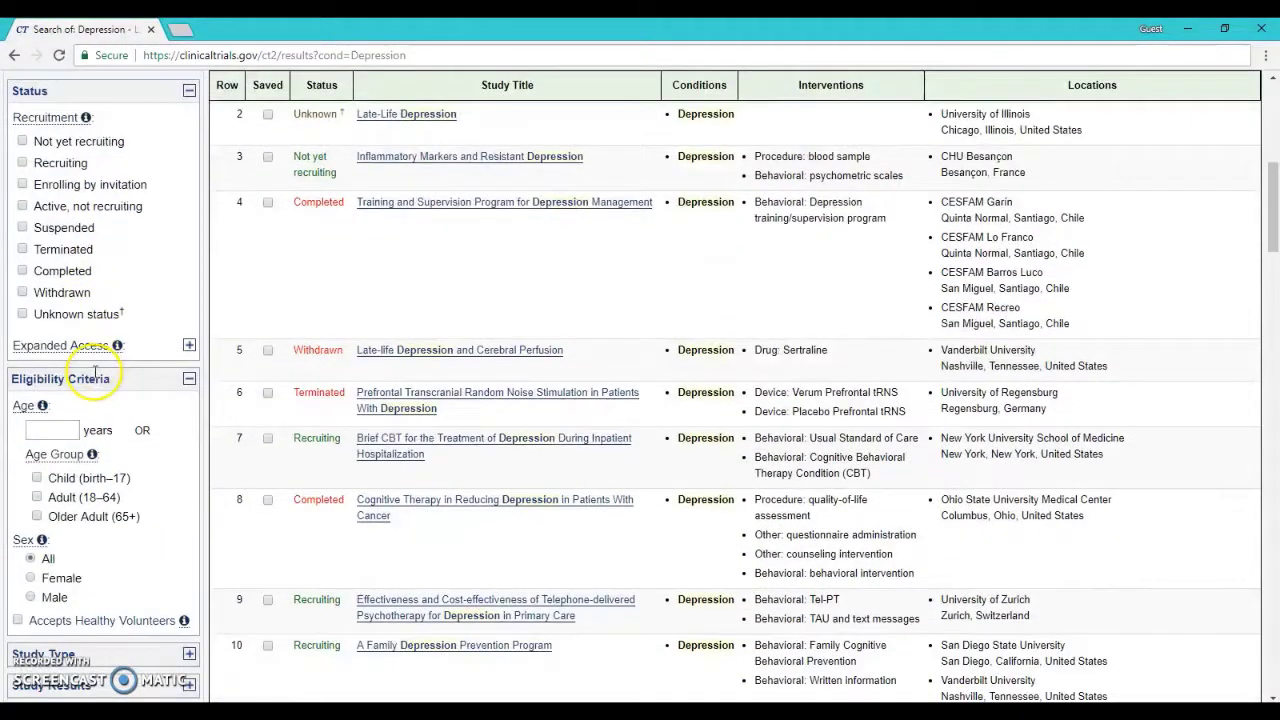
{"action": "scroll", "coordinate": [95, 371], "scroll_direction": "down", "scroll_amount": 2}
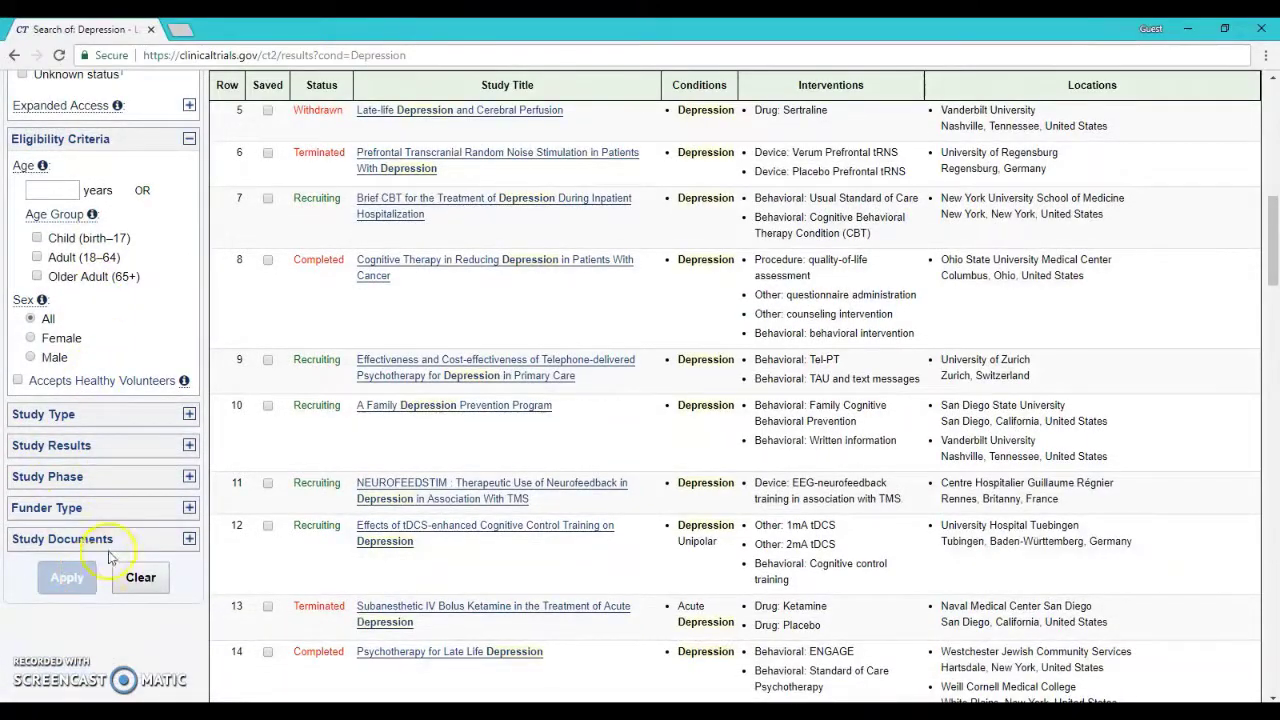
{"action": "scroll", "coordinate": [110, 515], "scroll_direction": "up", "scroll_amount": 5}
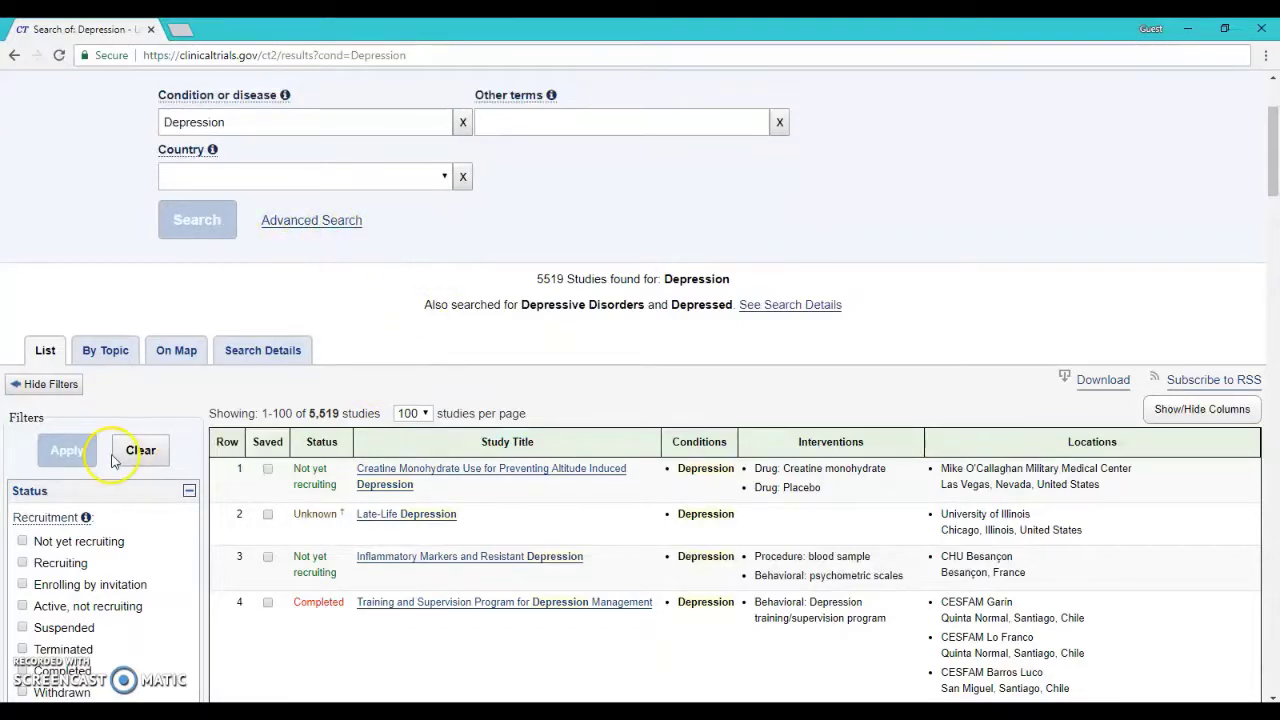
{"action": "scroll", "coordinate": [113, 458], "scroll_direction": "down", "scroll_amount": 3}
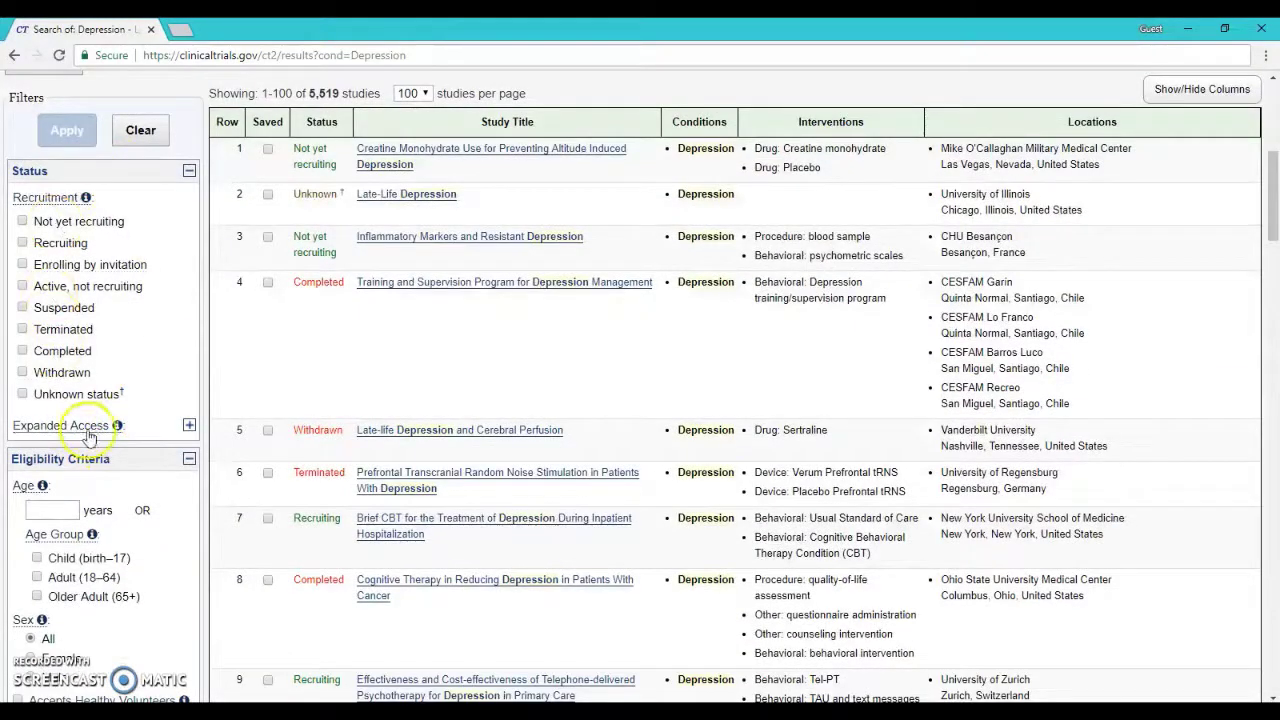
{"action": "scroll", "coordinate": [80, 440], "scroll_direction": "down", "scroll_amount": 3}
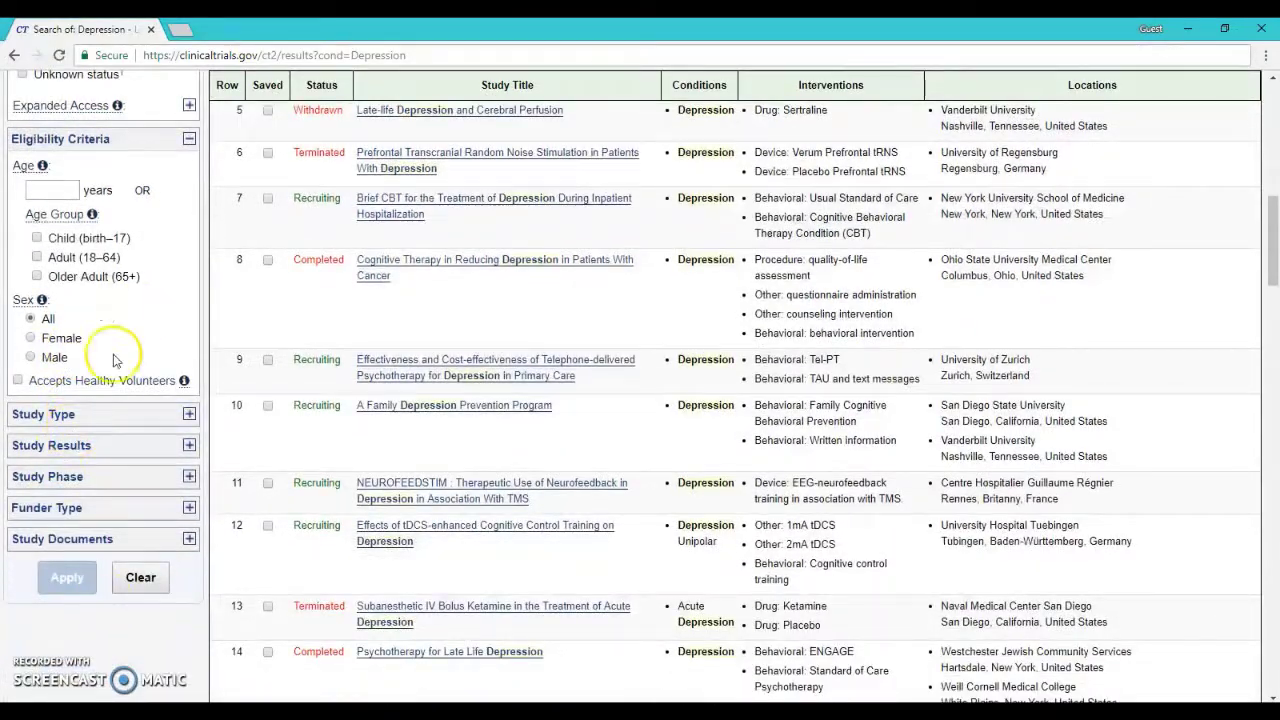
{"action": "scroll", "coordinate": [116, 492], "scroll_direction": "up", "scroll_amount": 10}
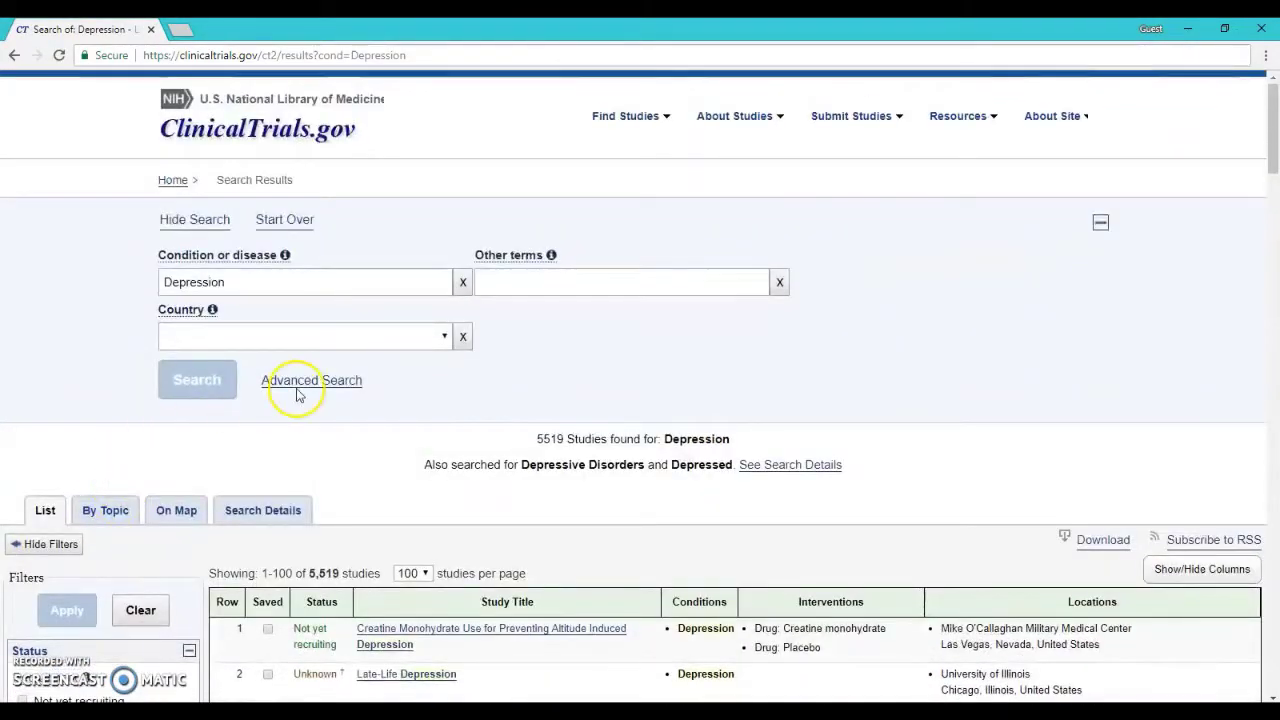
Step: Open the advanced search for Depression and set the study type to Interventional Studies (Clinical Trials)
{"action": "left_click", "coordinate": [305, 388]}
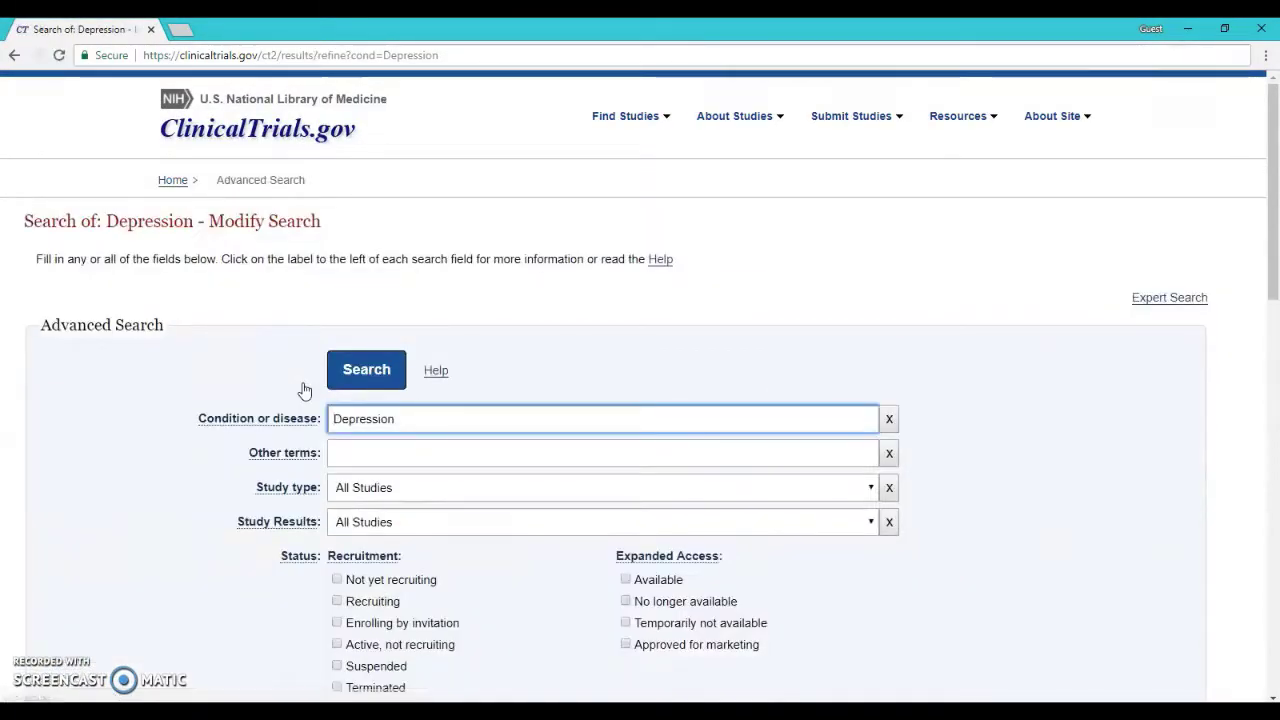
{"action": "scroll", "coordinate": [268, 391], "scroll_direction": "down", "scroll_amount": 2}
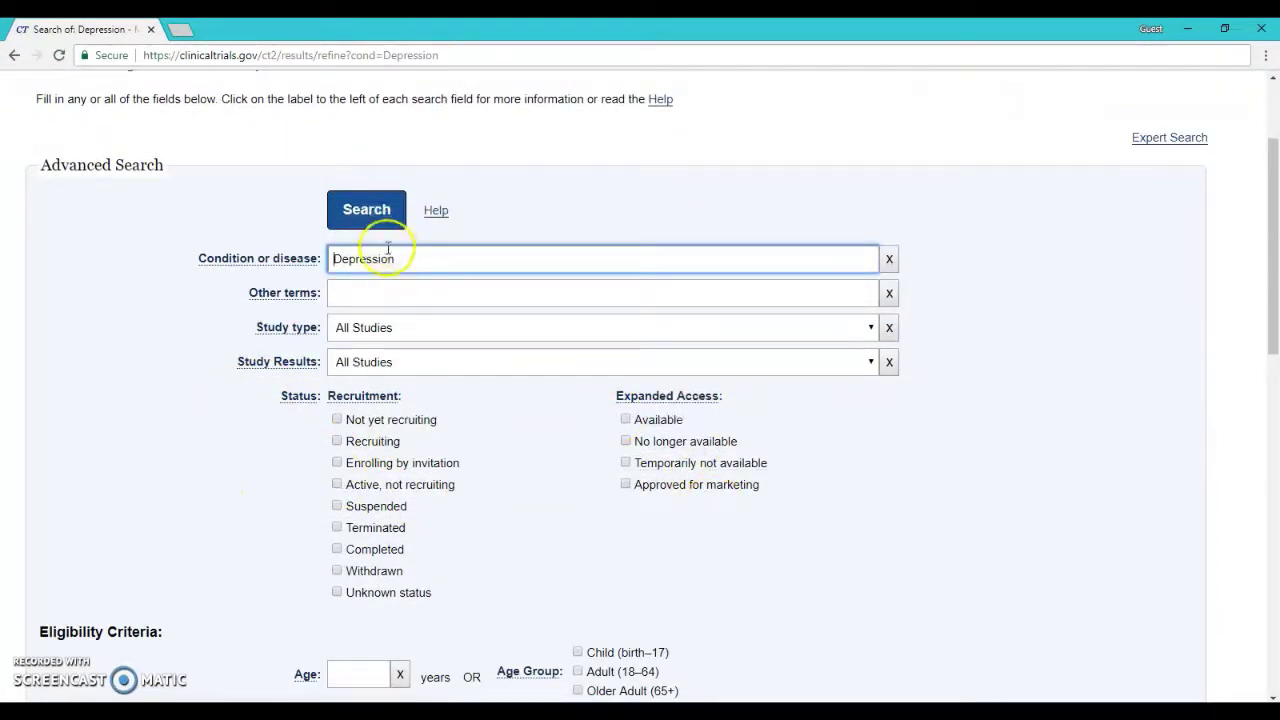
{"action": "left_click", "coordinate": [366, 330]}
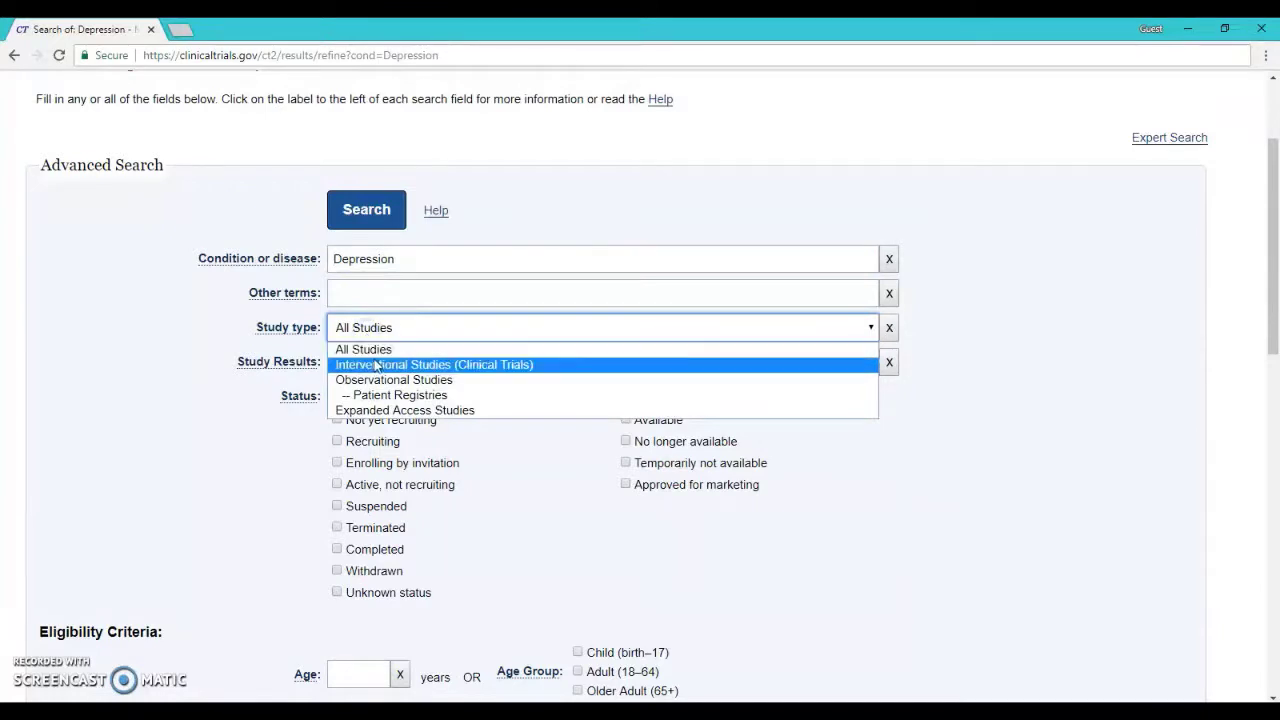
{"action": "left_click", "coordinate": [372, 364]}
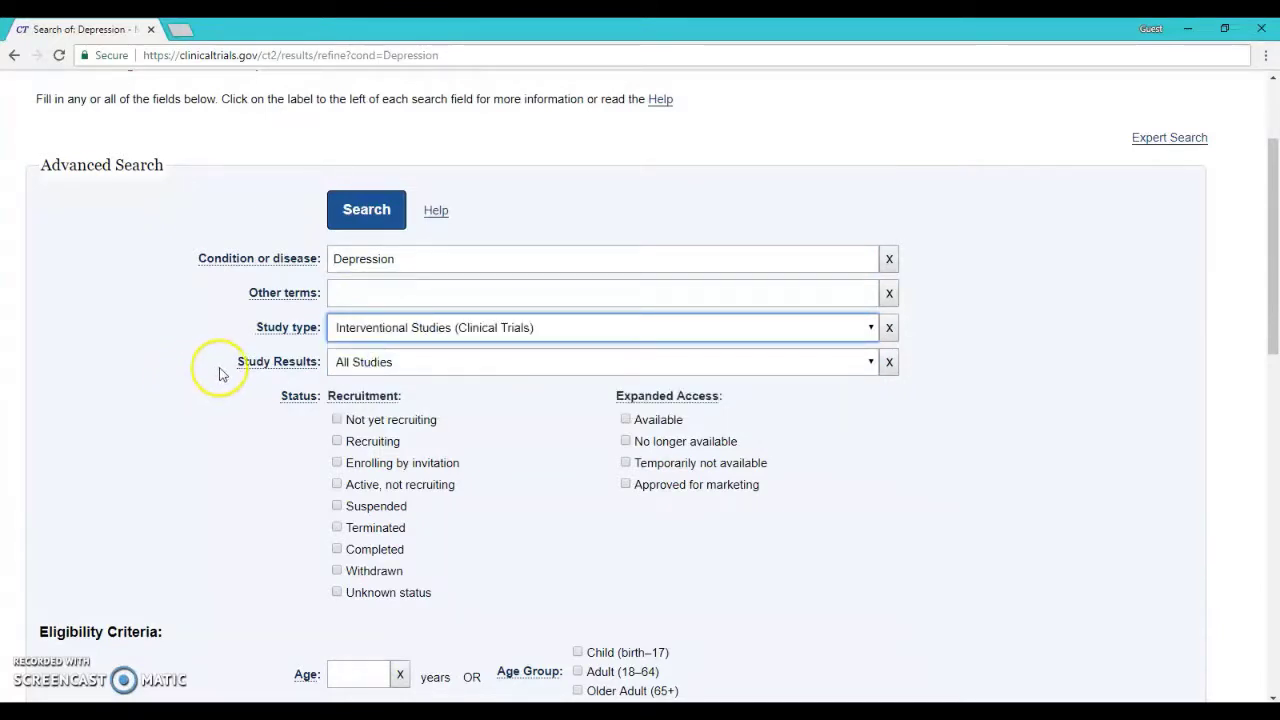
{"action": "scroll", "coordinate": [218, 372], "scroll_direction": "down", "scroll_amount": 4}
{"action": "scroll", "coordinate": [222, 374], "scroll_direction": "down", "scroll_amount": 1}
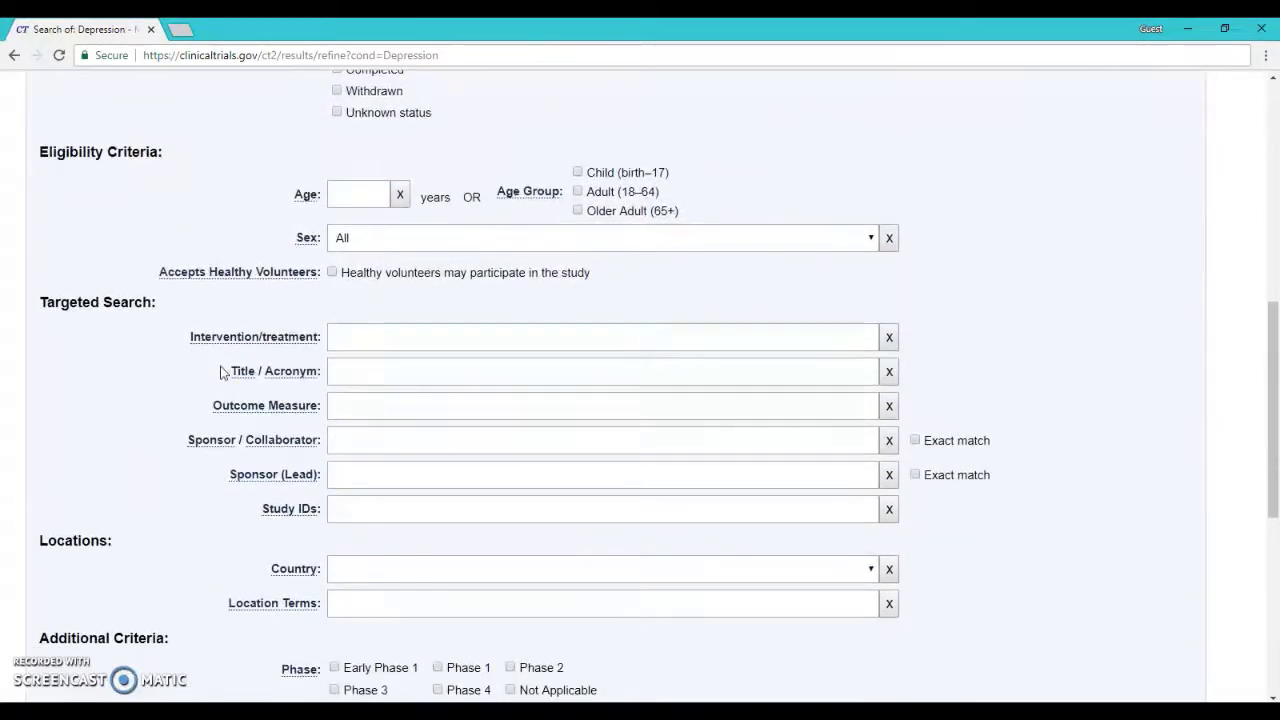
Step: Set the intervention/treatment to yoga in the advanced search and run the search
{"action": "left_click", "coordinate": [378, 332]}
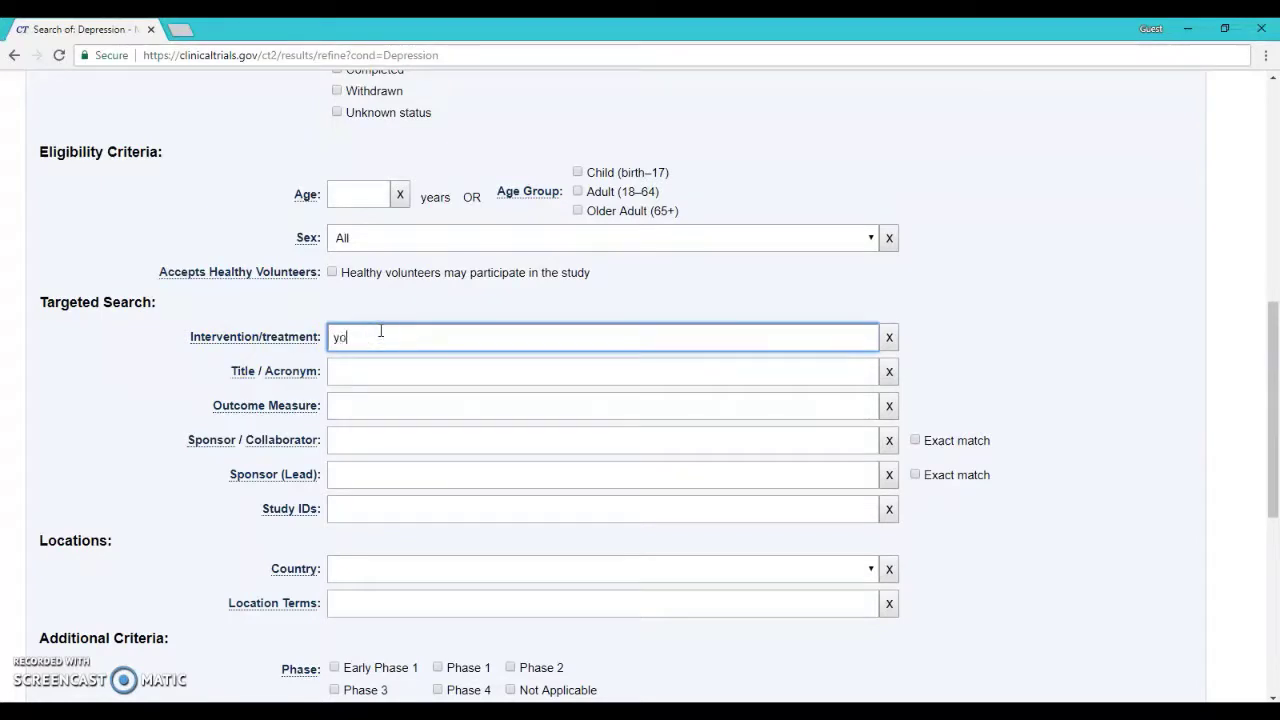
{"action": "left_click", "coordinate": [430, 300]}
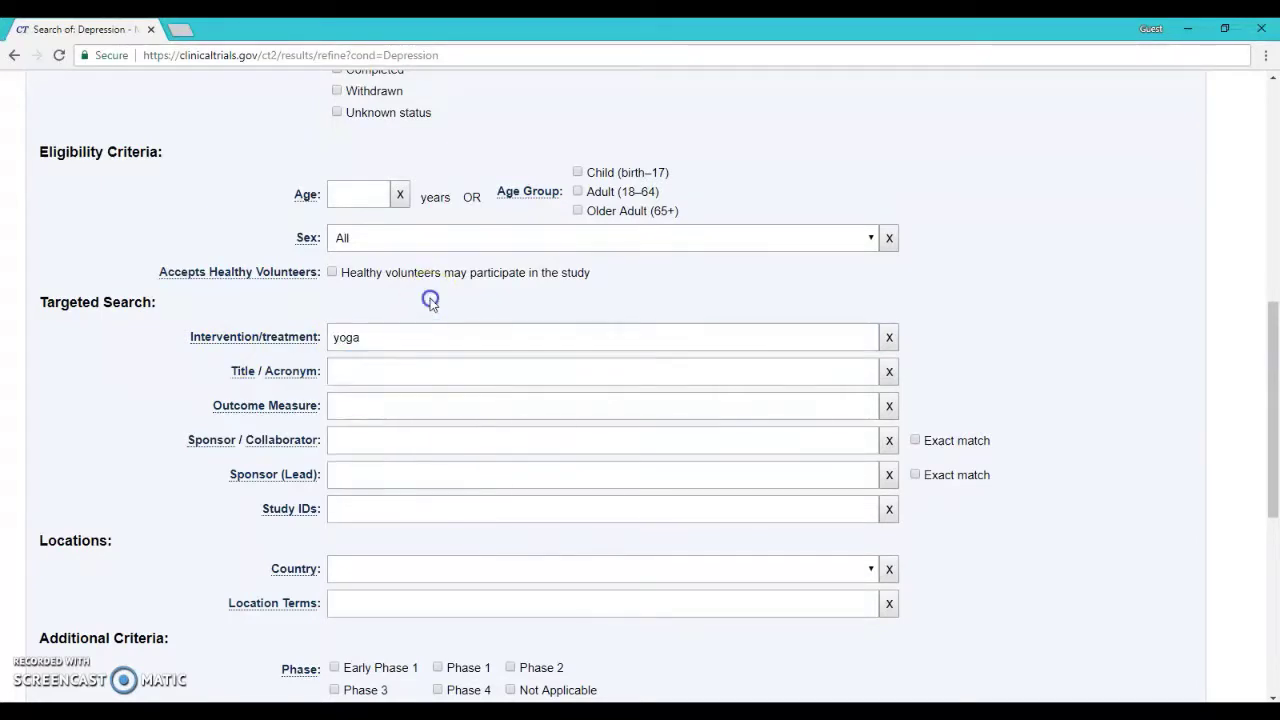
{"action": "scroll", "coordinate": [448, 308], "scroll_direction": "down", "scroll_amount": 5}
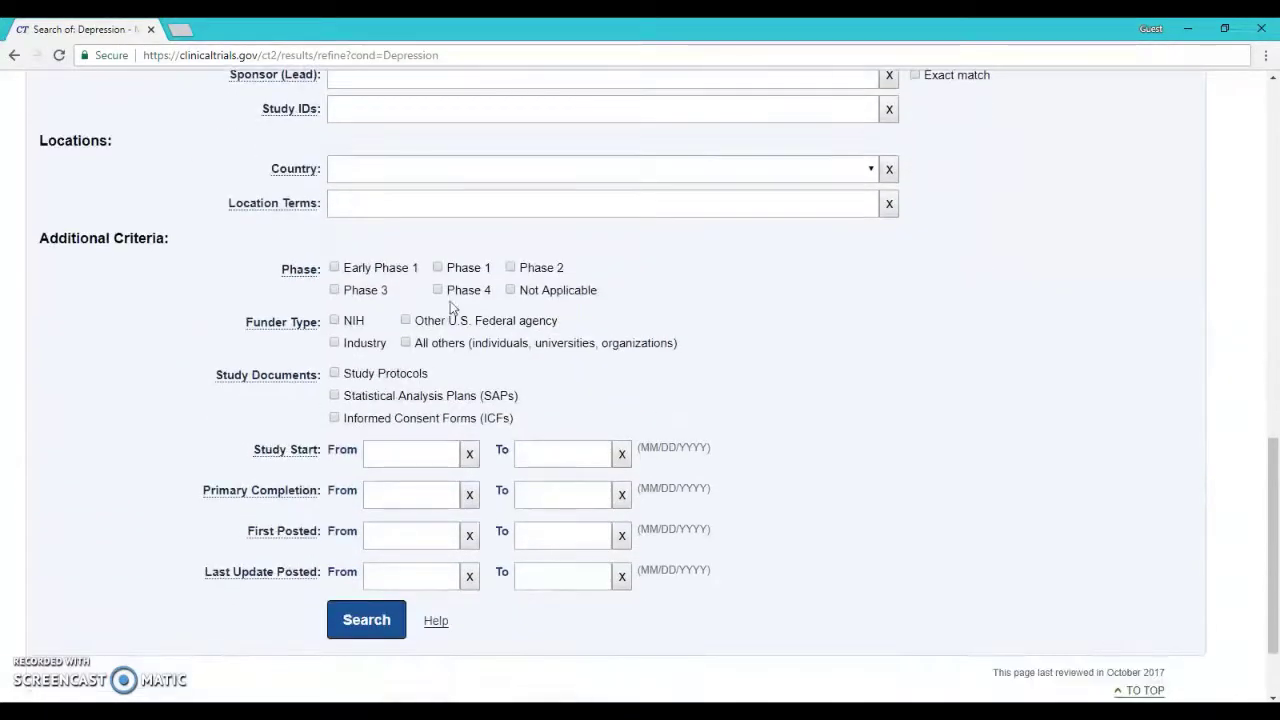
{"action": "left_click", "coordinate": [347, 657]}
{"action": "left_click", "coordinate": [359, 539]}
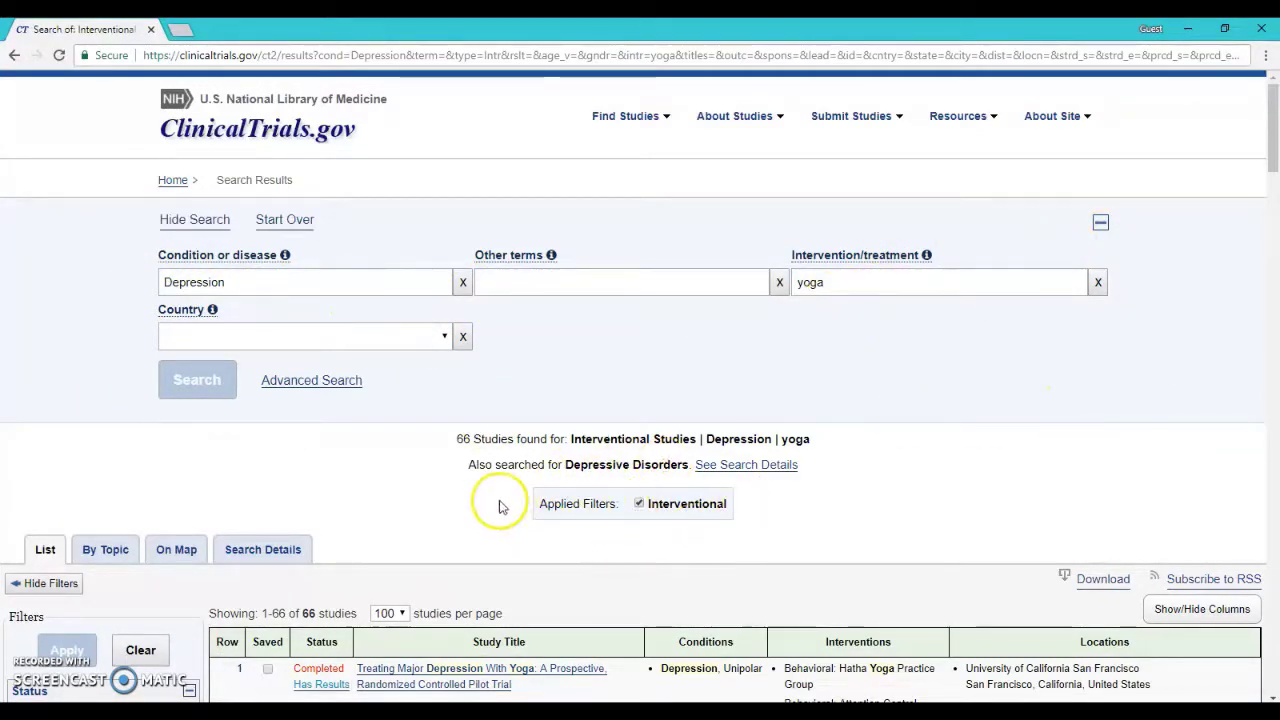
Step: Look through the list of yoga studies for depression and the filters for status, eligibility and study type
{"action": "scroll", "coordinate": [829, 530], "scroll_direction": "down", "scroll_amount": 4}
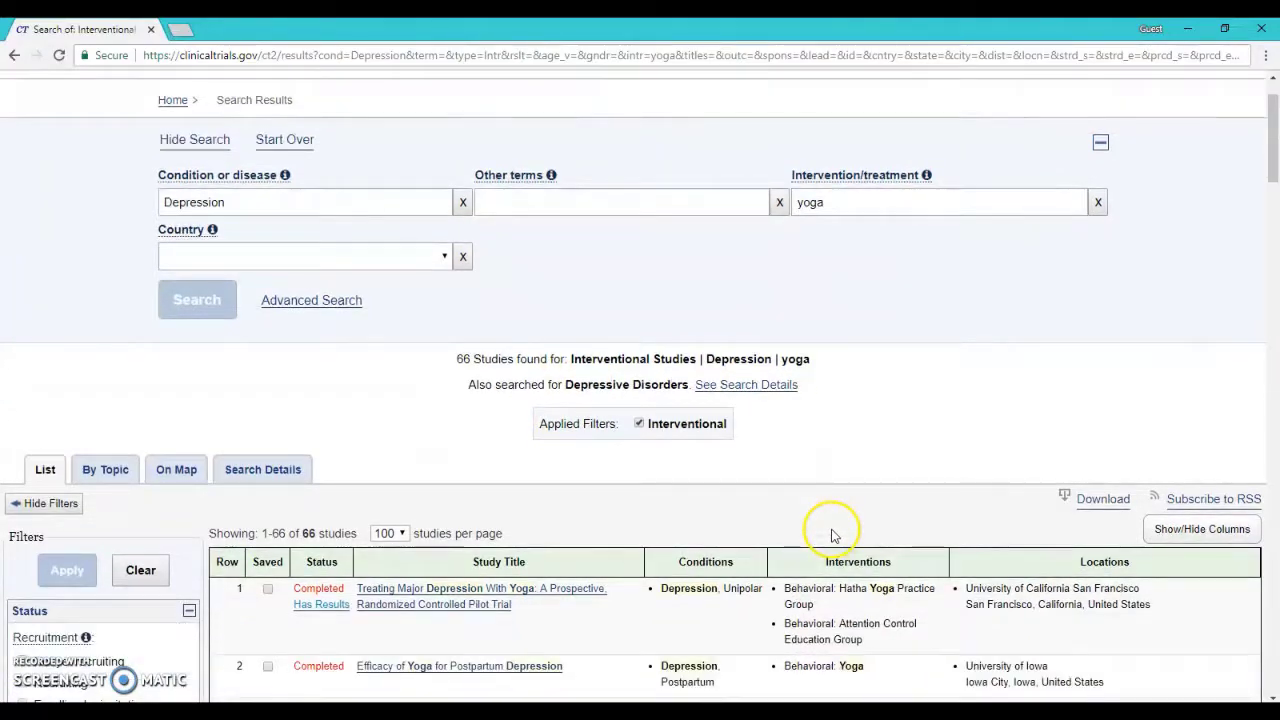
{"action": "scroll", "coordinate": [143, 277], "scroll_direction": "down", "scroll_amount": 4}
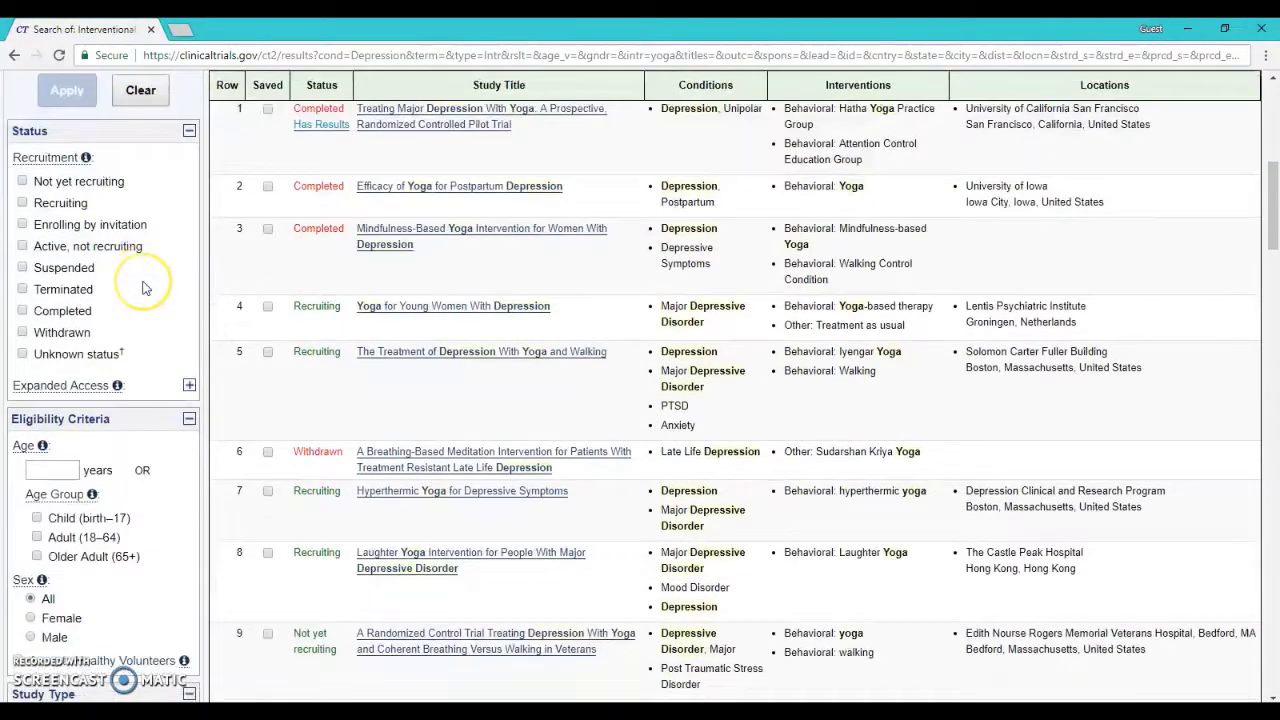
{"action": "scroll", "coordinate": [143, 287], "scroll_direction": "down", "scroll_amount": 3}
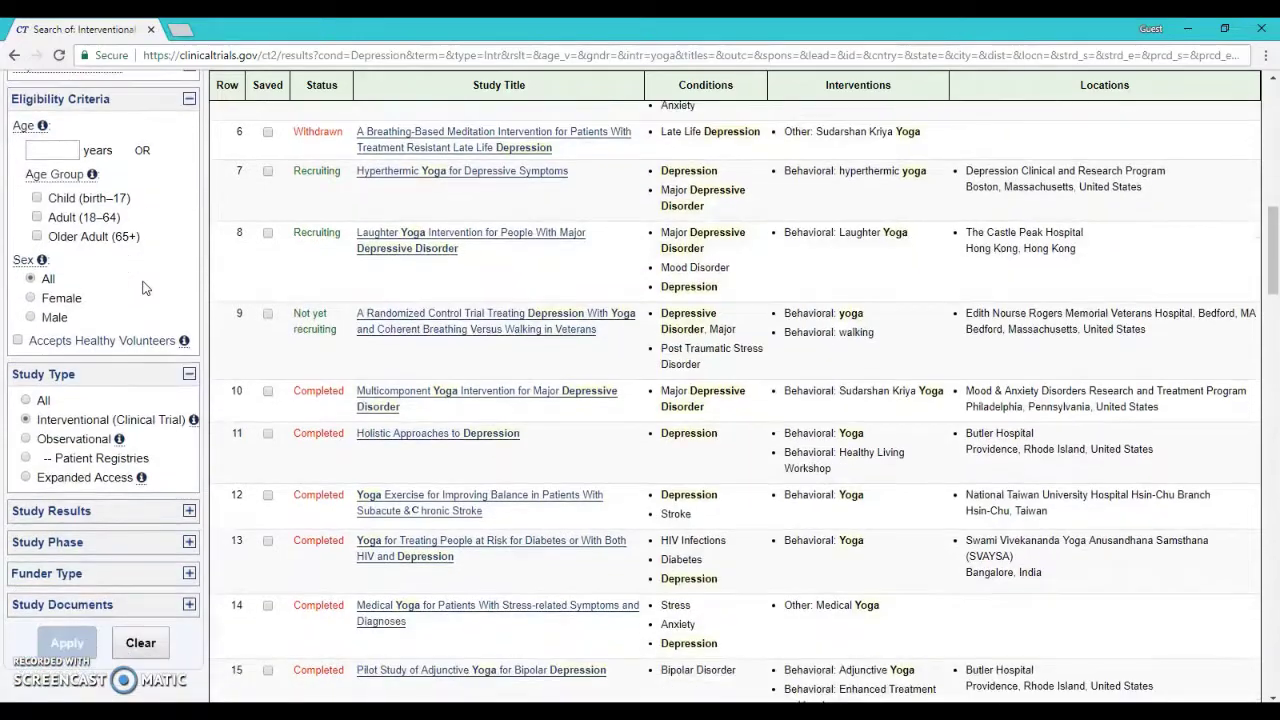
{"action": "left_click", "coordinate": [145, 308]}
{"action": "scroll", "coordinate": [143, 300], "scroll_direction": "up", "scroll_amount": 8}
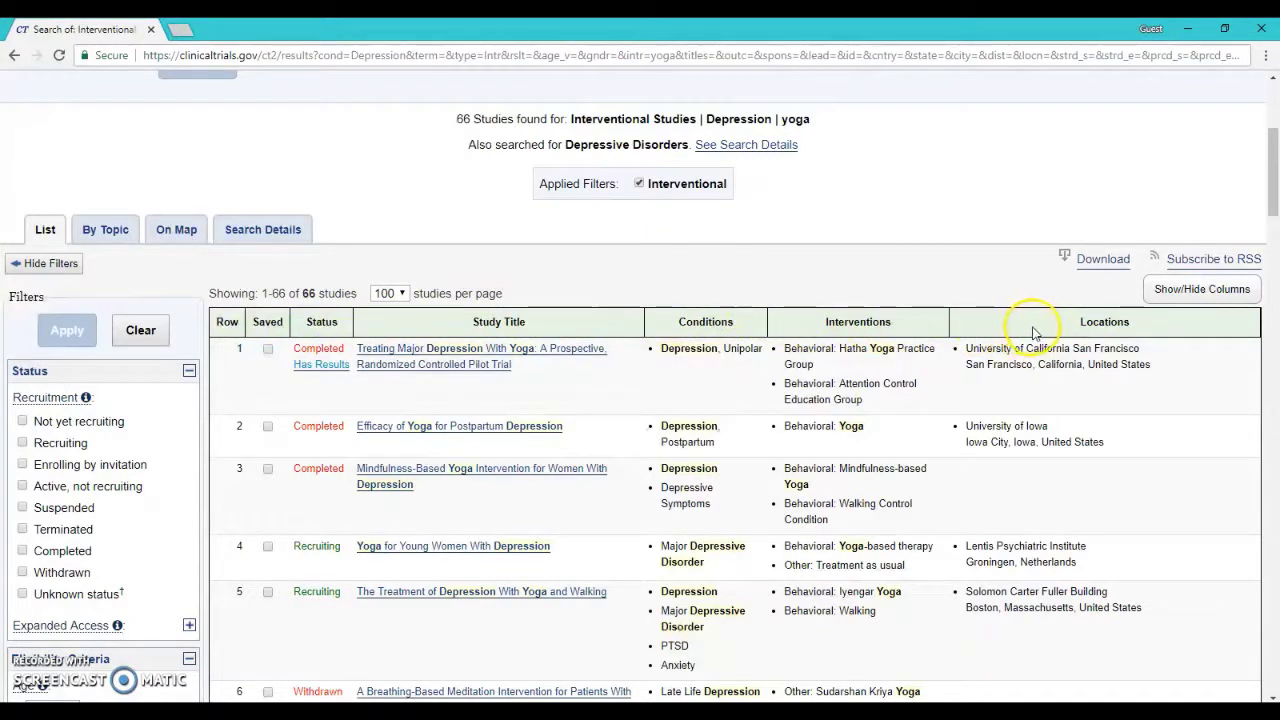
Step: Review which columns can be shown in the results and keep 100 studies per page
{"action": "left_click", "coordinate": [1200, 292]}
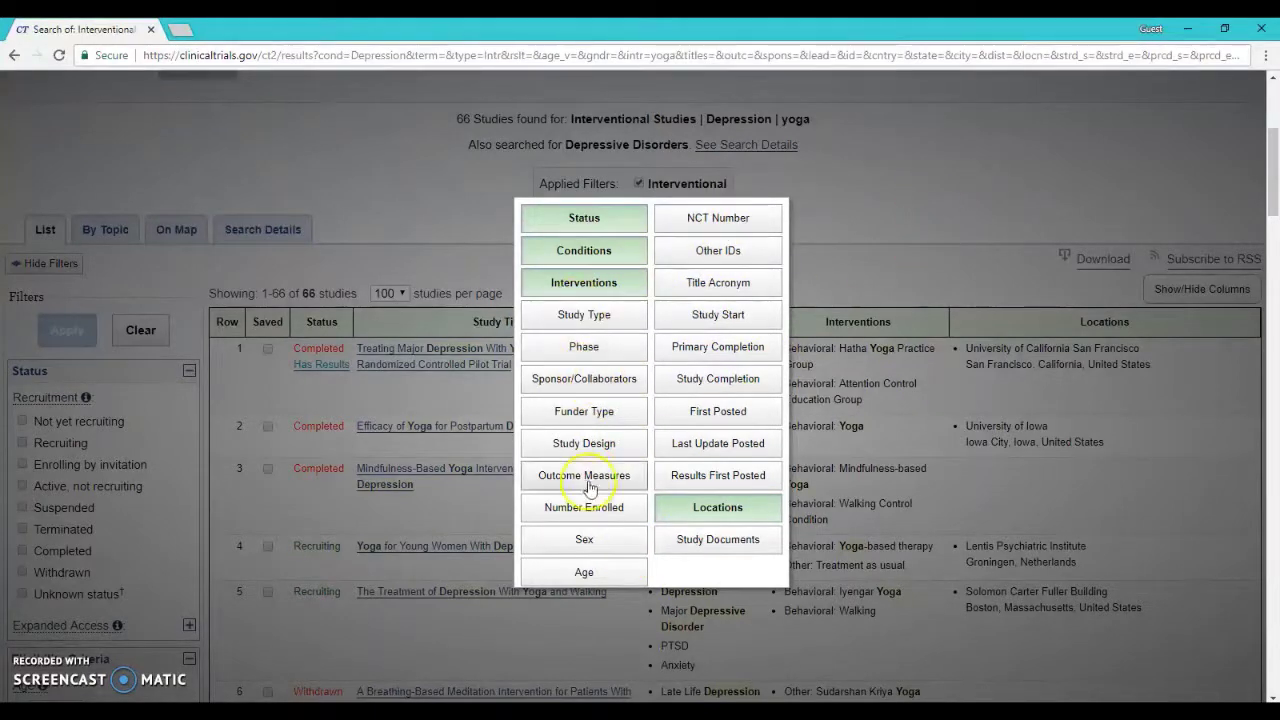
{"action": "left_click", "coordinate": [891, 212]}
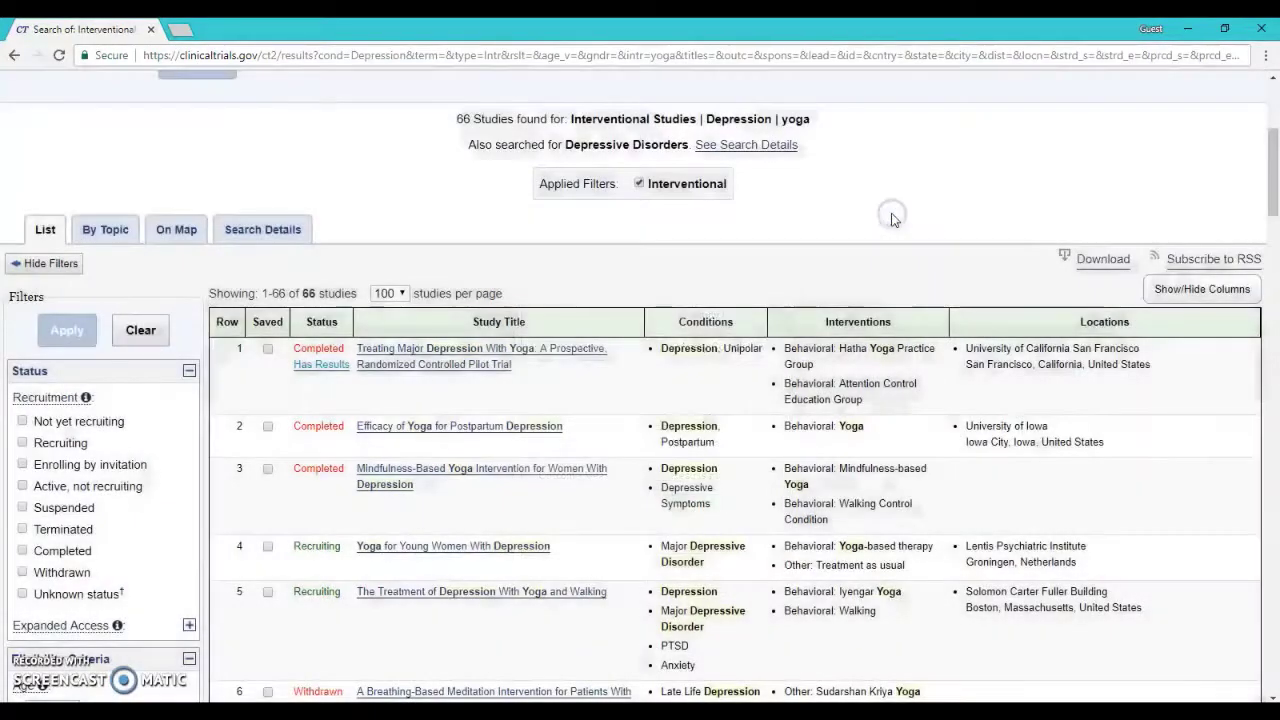
{"action": "left_click", "coordinate": [404, 295]}
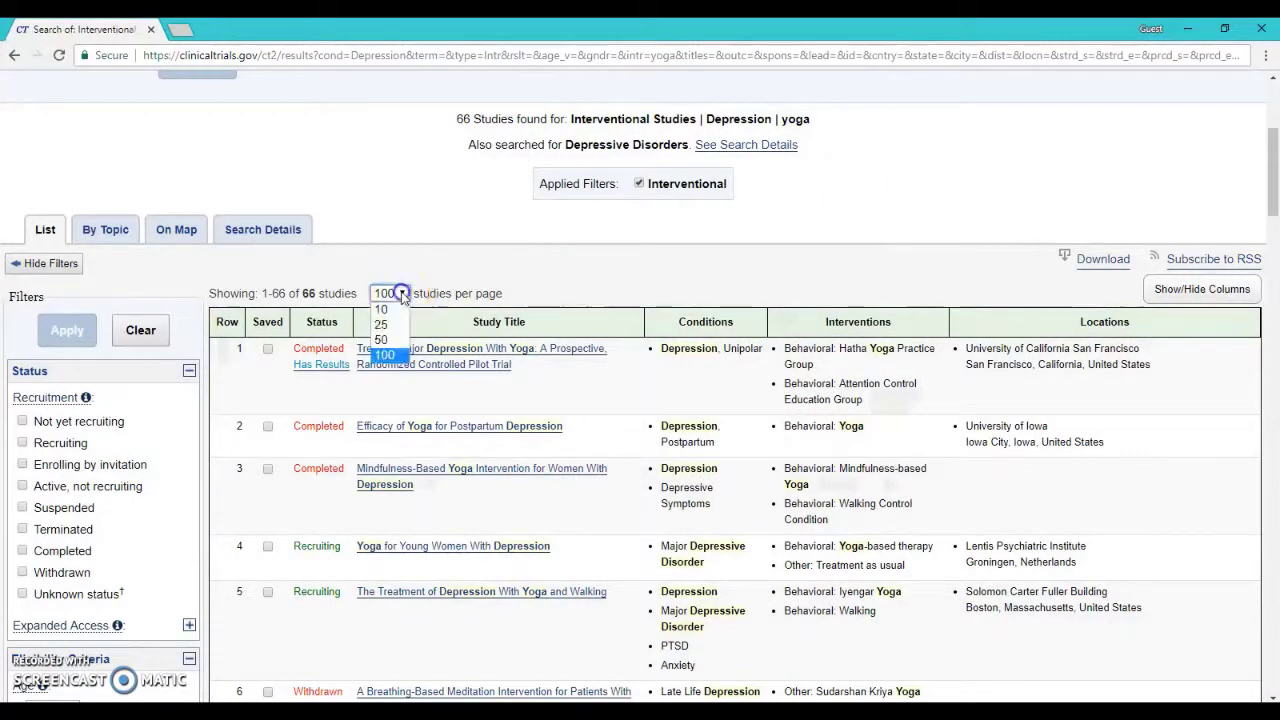
{"action": "left_click", "coordinate": [389, 357]}
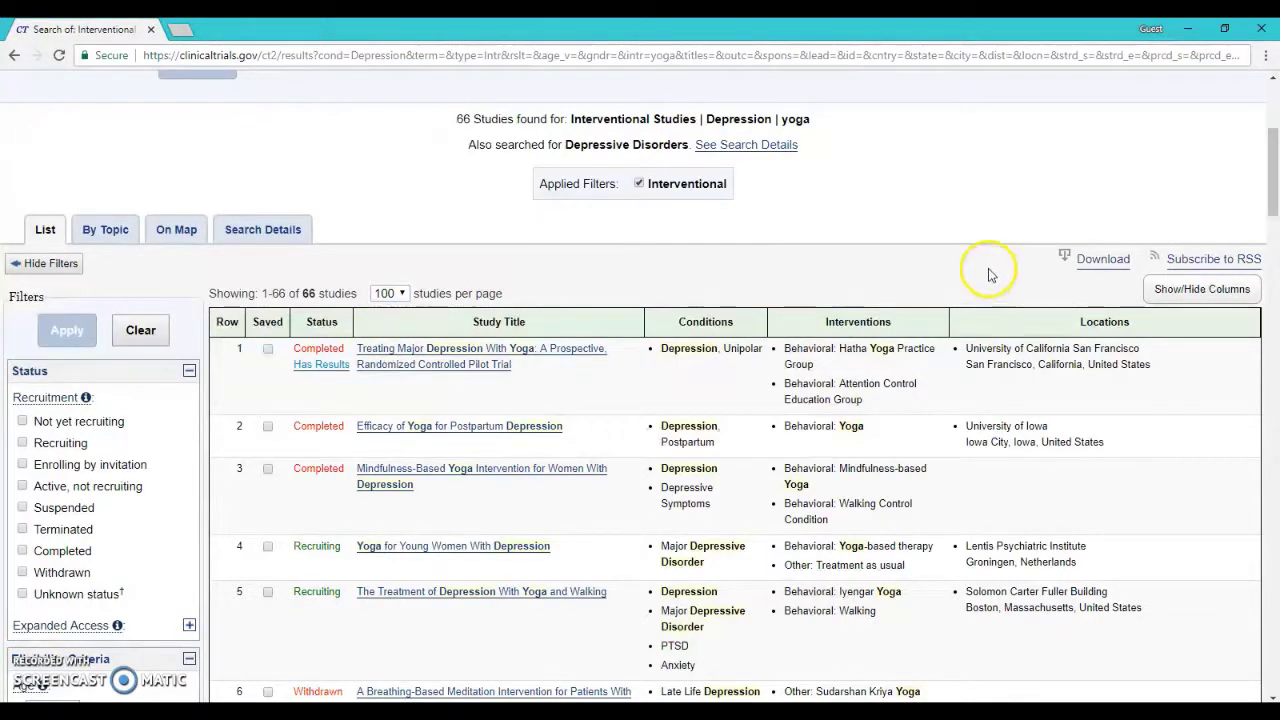
Step: Set up a download of the search results with 66 Found Studies and All Available Columns
{"action": "left_click", "coordinate": [1098, 264]}
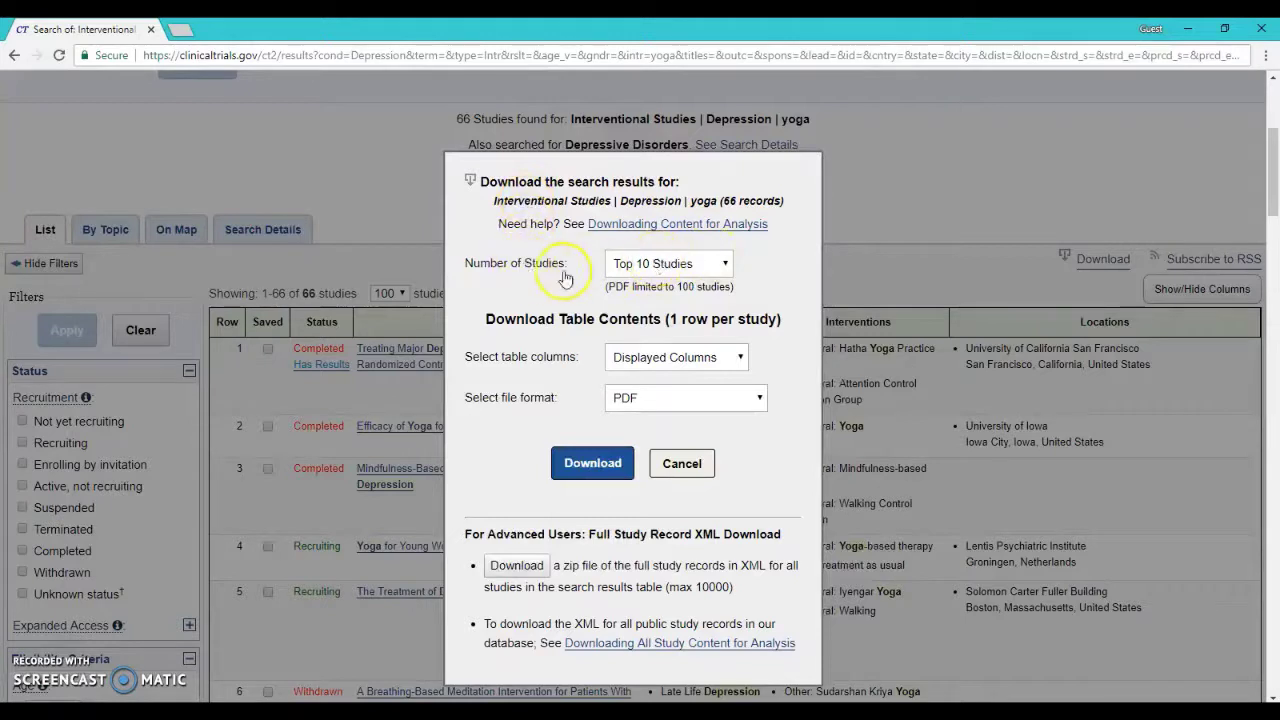
{"action": "left_click", "coordinate": [665, 265]}
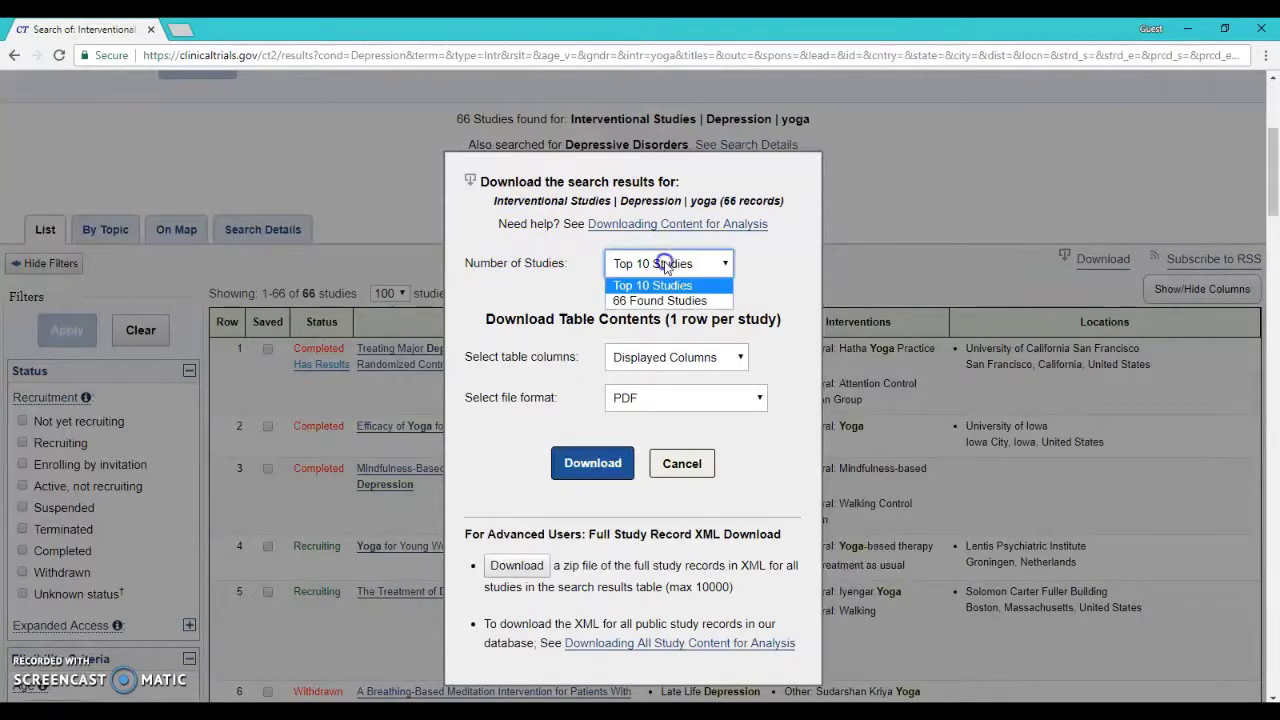
{"action": "left_click", "coordinate": [652, 302]}
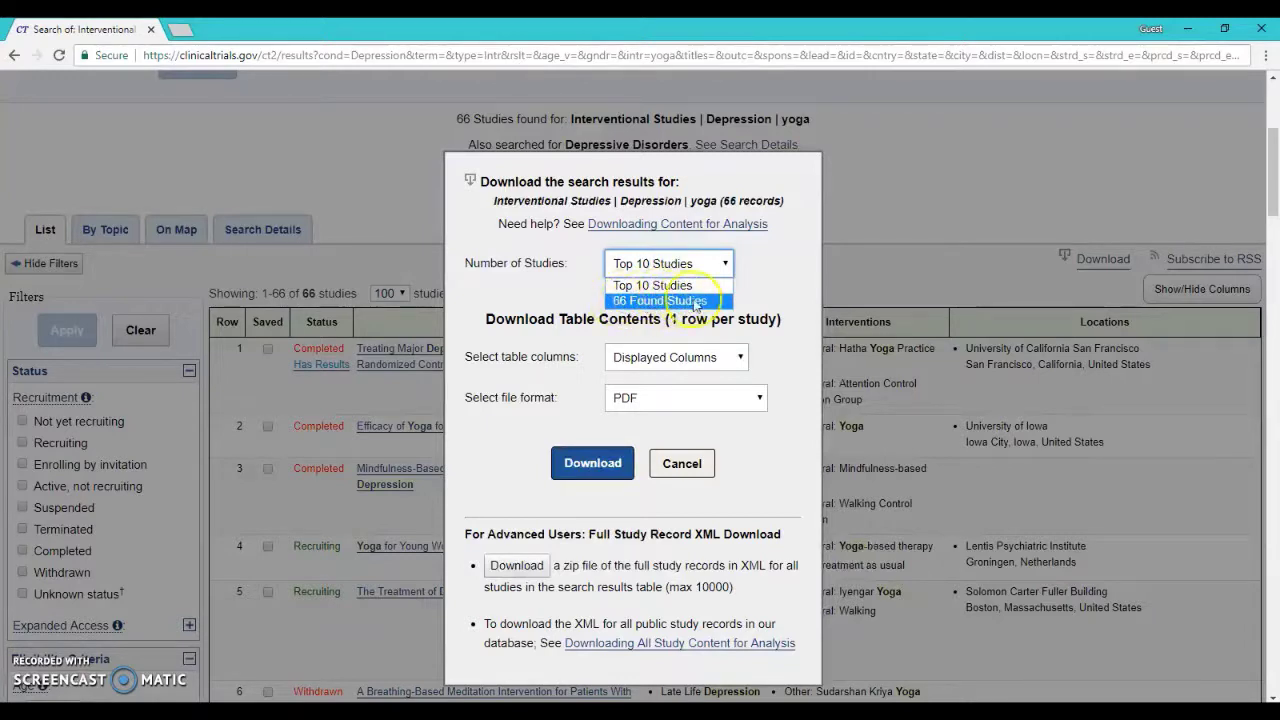
{"action": "left_click", "coordinate": [669, 301]}
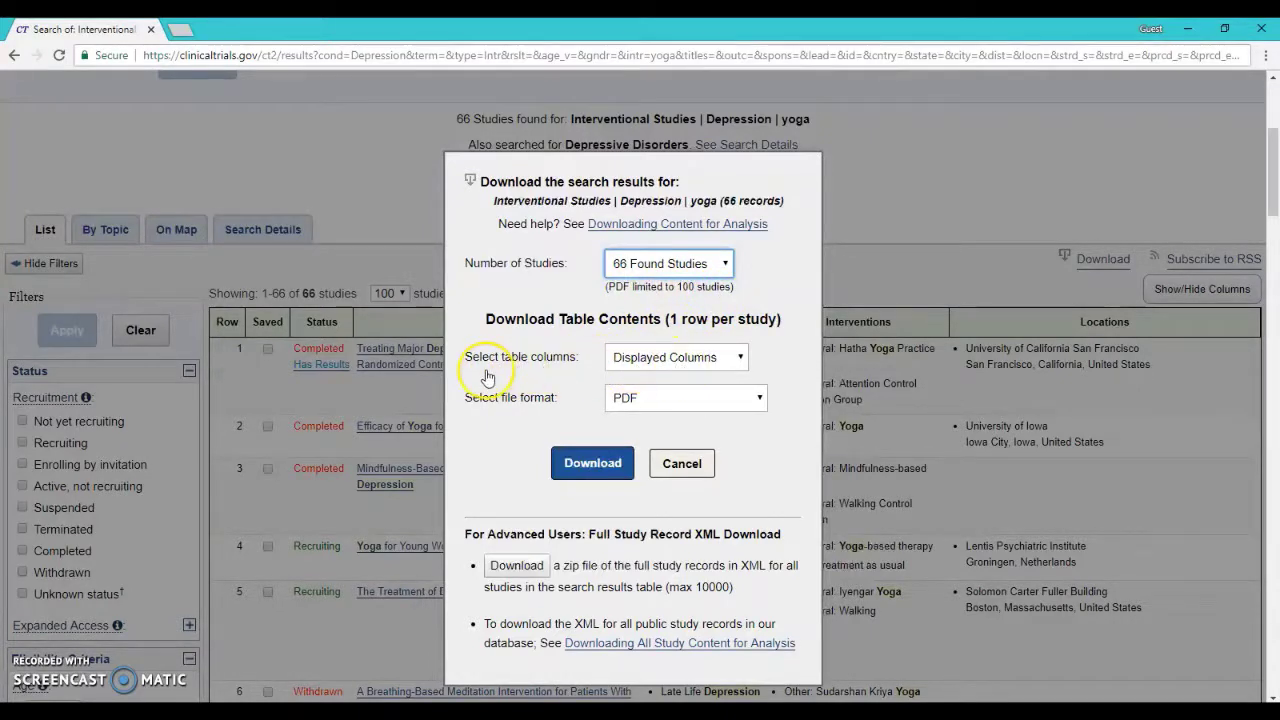
{"action": "left_click", "coordinate": [664, 357]}
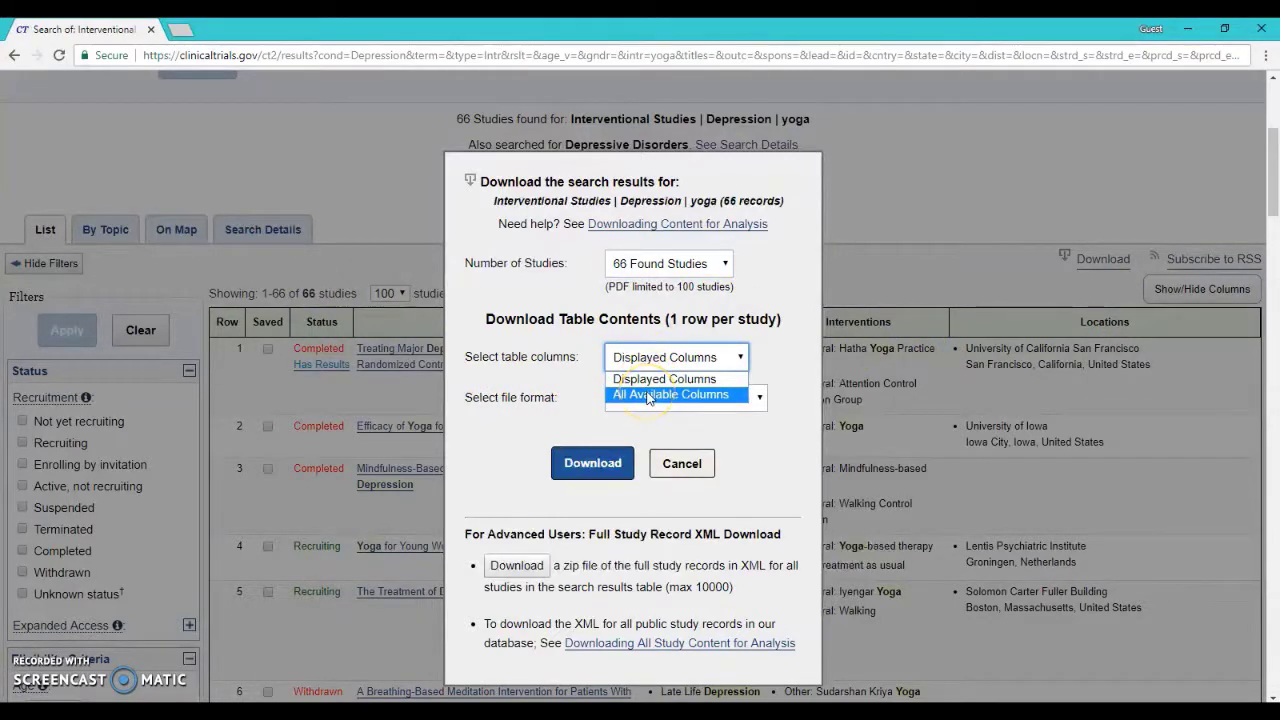
{"action": "left_click", "coordinate": [648, 395]}
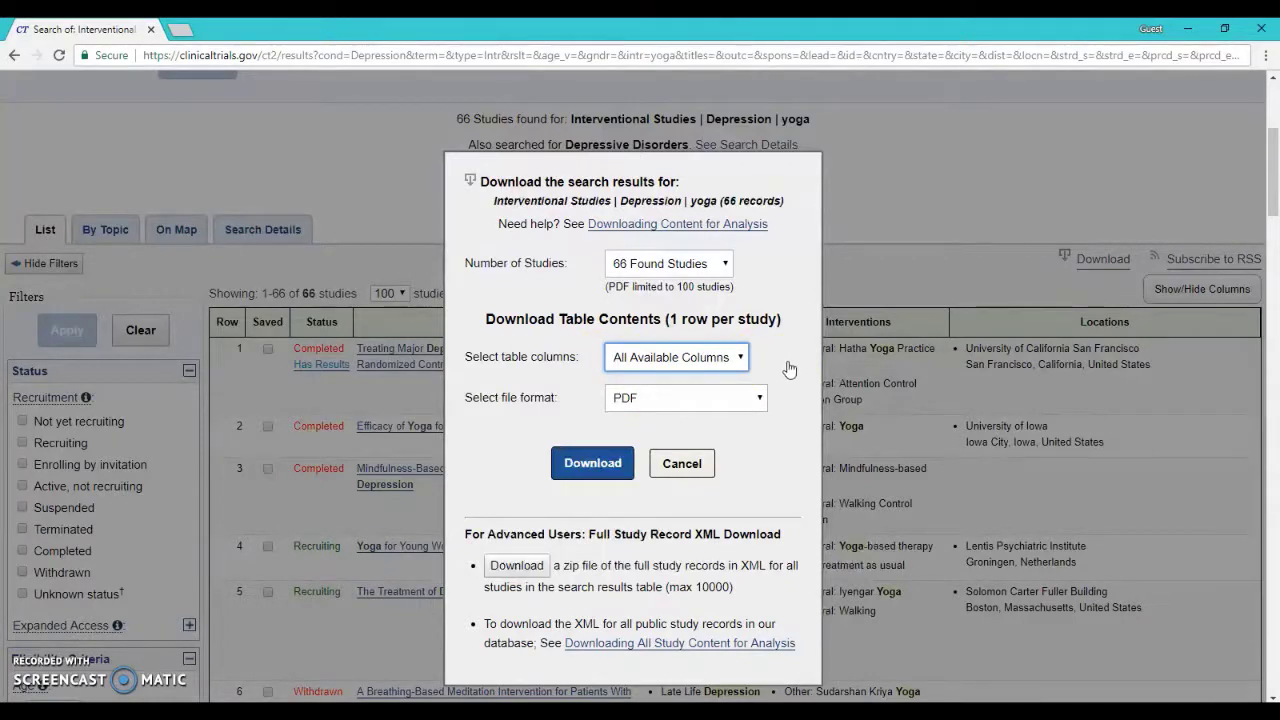
Step: Choose comma-separated values as the file format and download the search results
{"action": "left_click", "coordinate": [661, 398]}
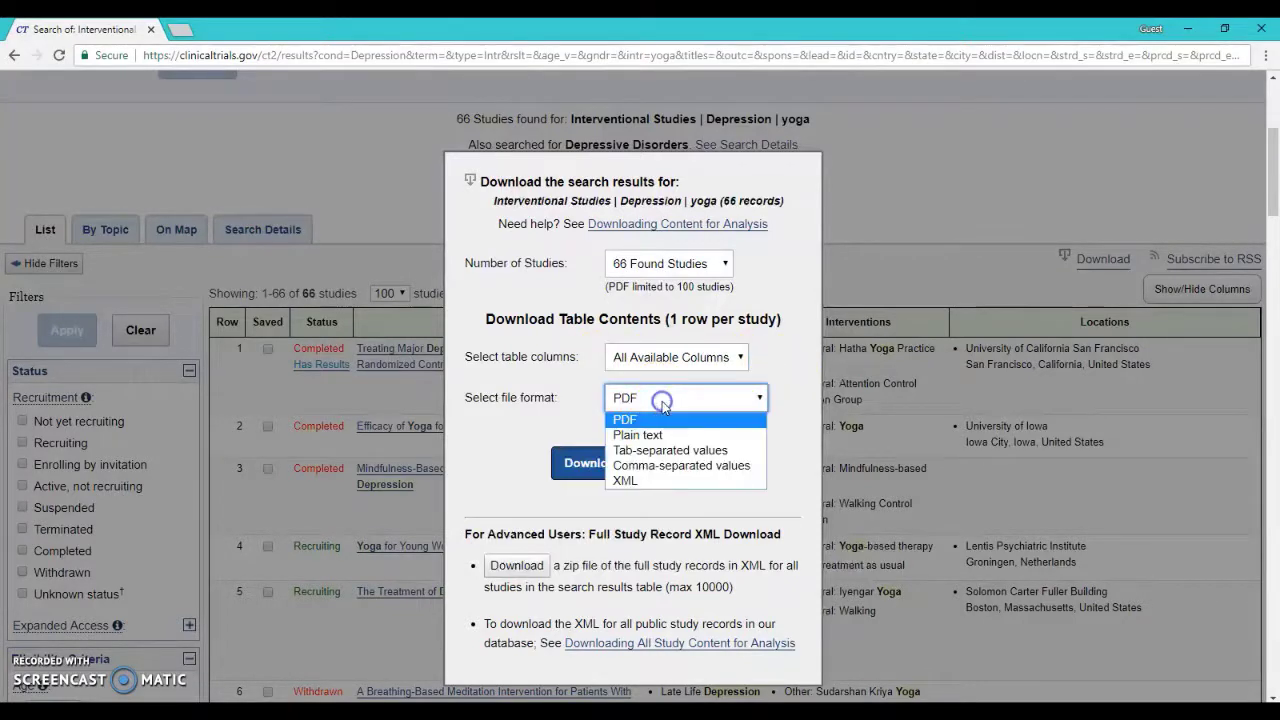
{"action": "left_click", "coordinate": [697, 467]}
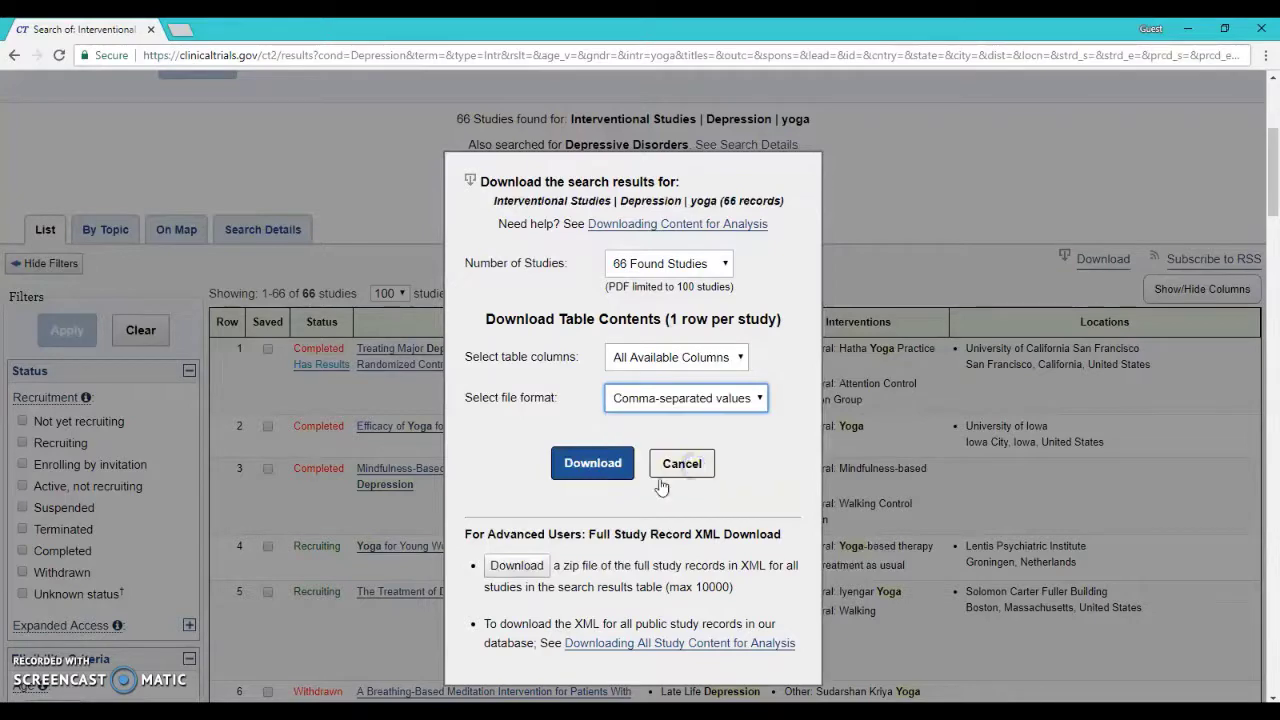
{"action": "left_click", "coordinate": [593, 472]}
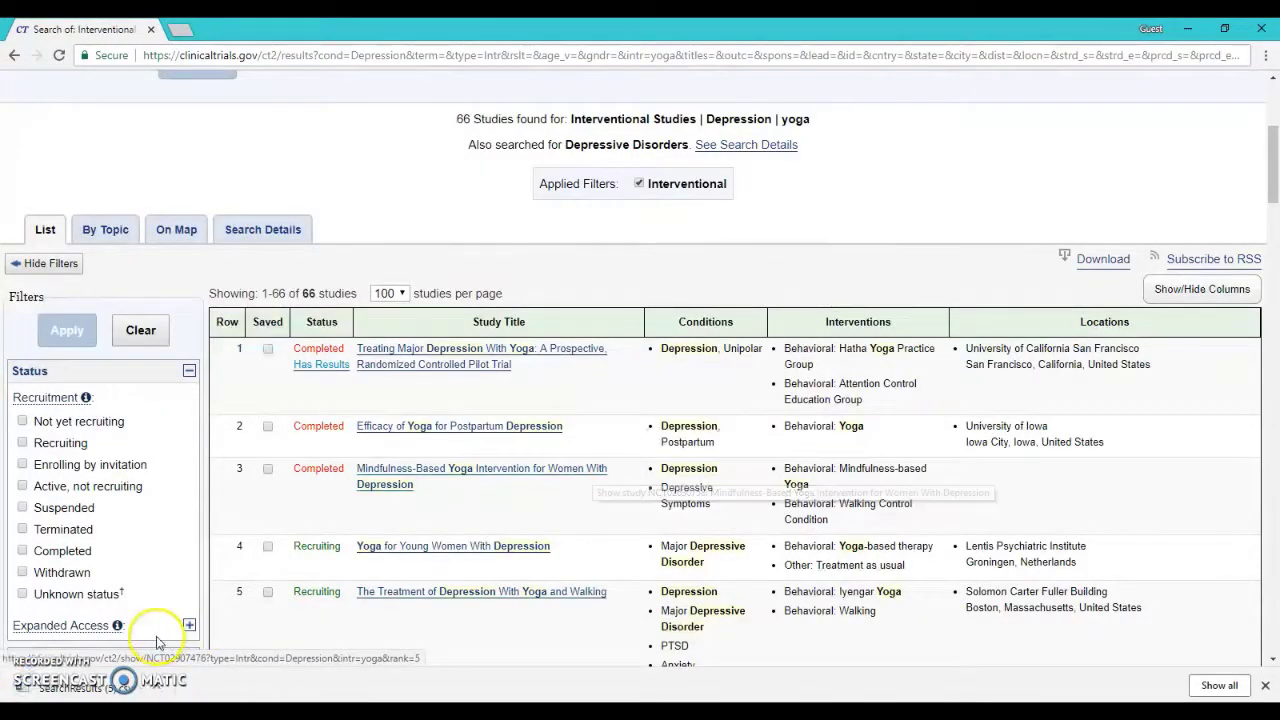
Step: Open the downloaded SearchResults (5) file in Excel, look through its columns, and return to the study list in the browser
{"action": "left_click", "coordinate": [90, 691]}
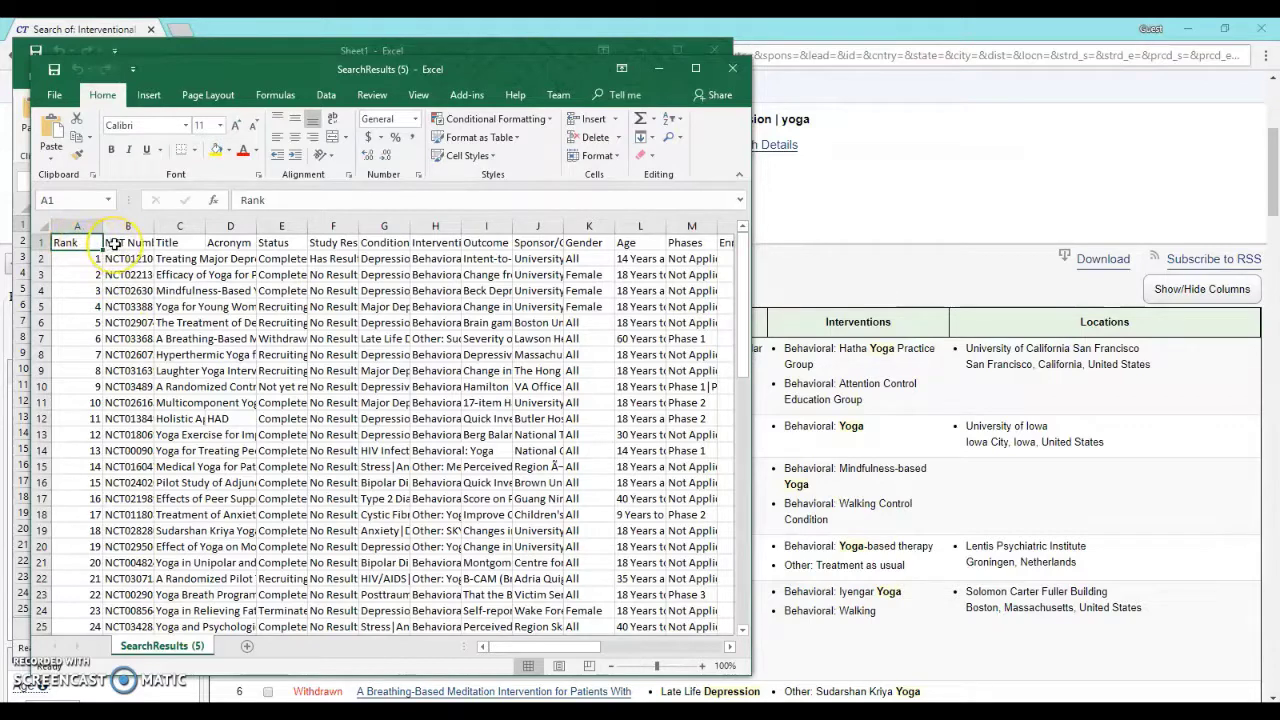
{"action": "left_click", "coordinate": [44, 226]}
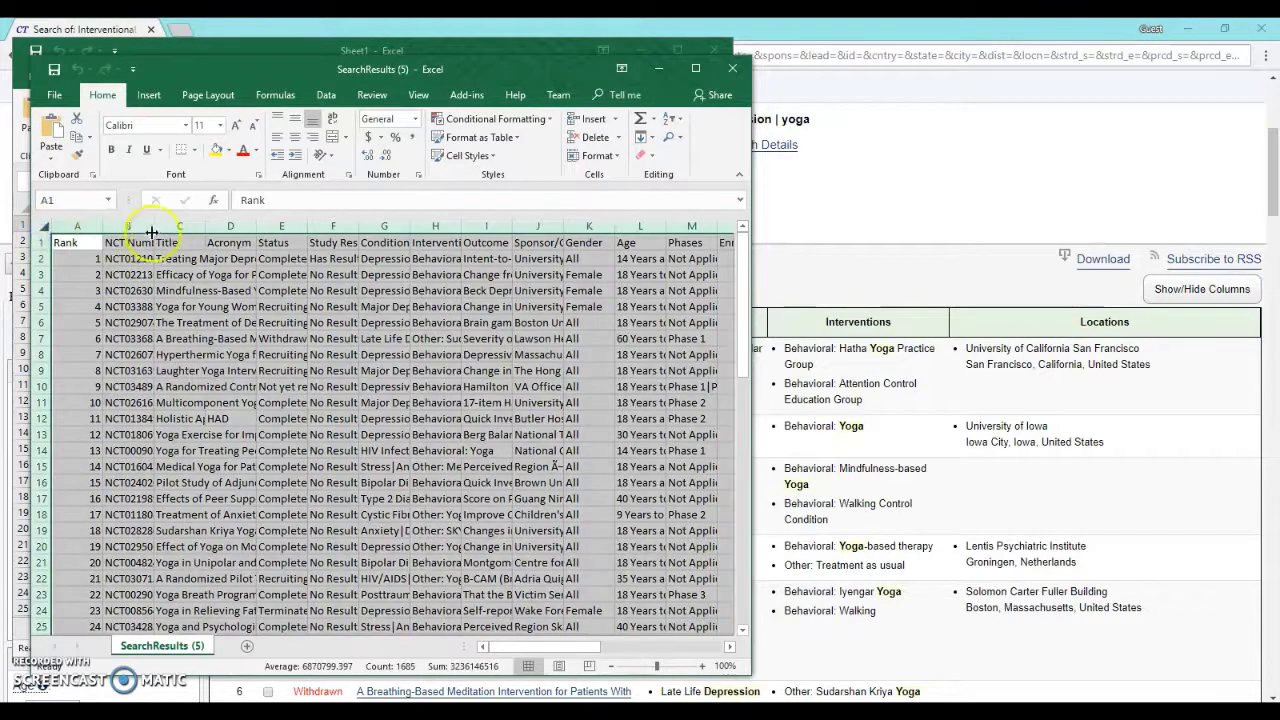
{"action": "left_click", "coordinate": [228, 243]}
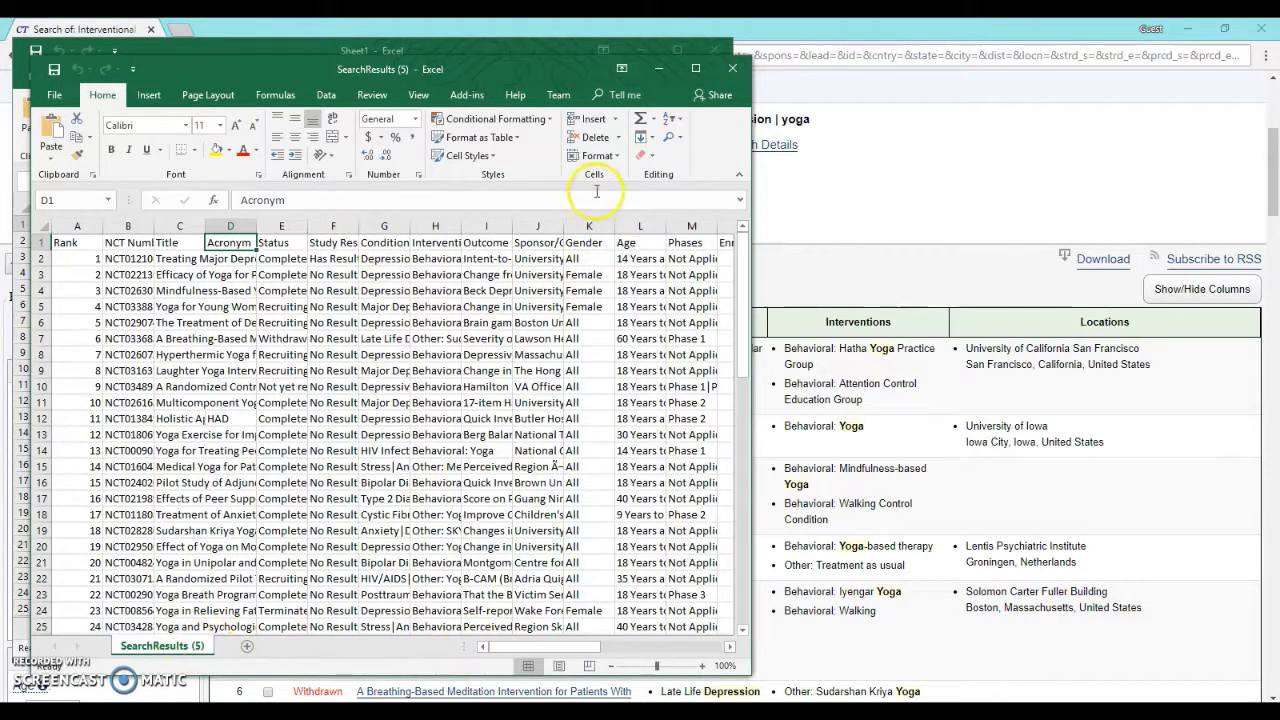
{"action": "left_click_drag", "start_coordinate": [590, 647], "coordinate": [686, 648]}
{"action": "left_click", "coordinate": [658, 68]}
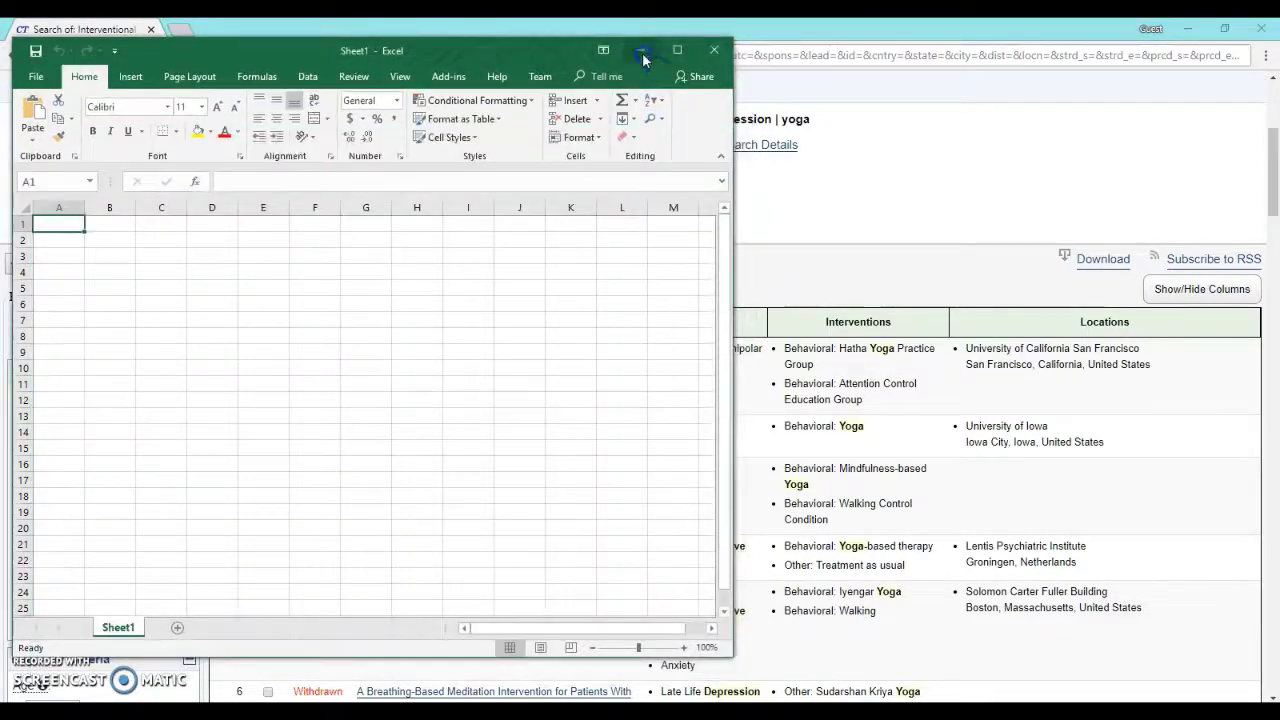
{"action": "left_click", "coordinate": [641, 51]}
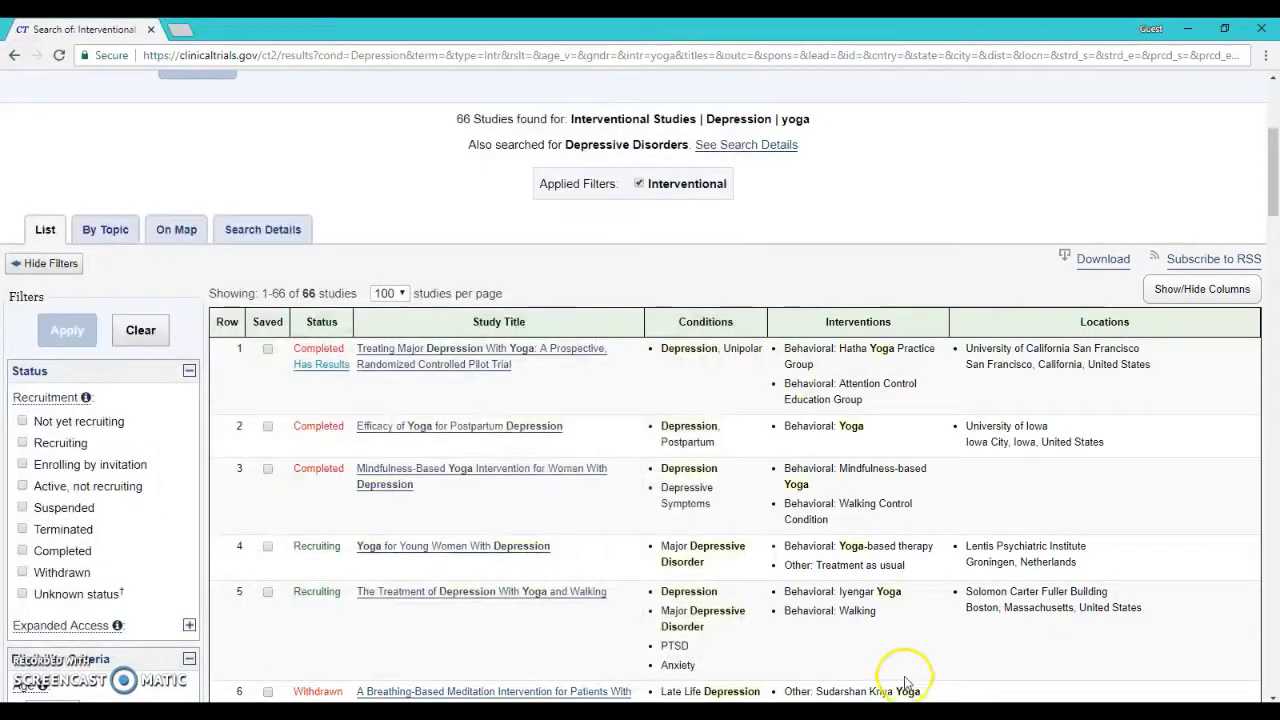
{"action": "left_click", "coordinate": [590, 467]}
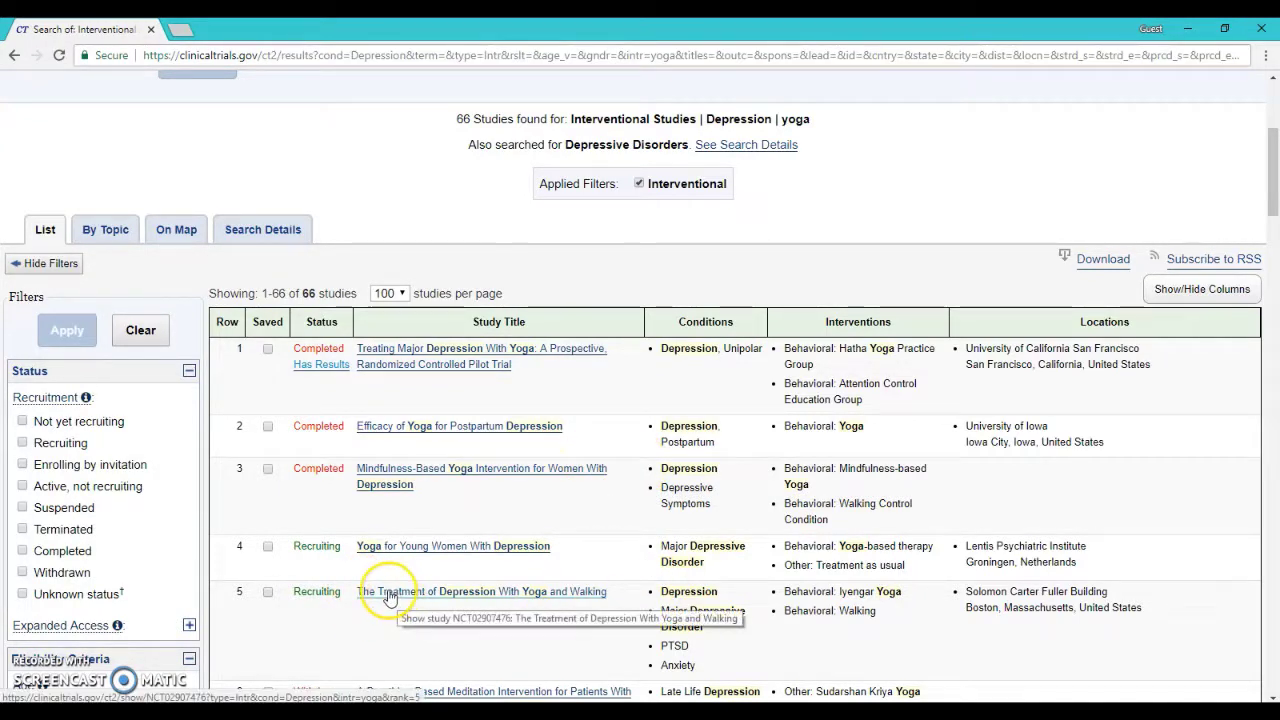
Step: Open the study "The Treatment of Depression With Yoga and Walking", highlight its ClinicalTrials.gov identifier, and review the recruitment status and contacts summary
{"action": "left_click", "coordinate": [476, 594]}
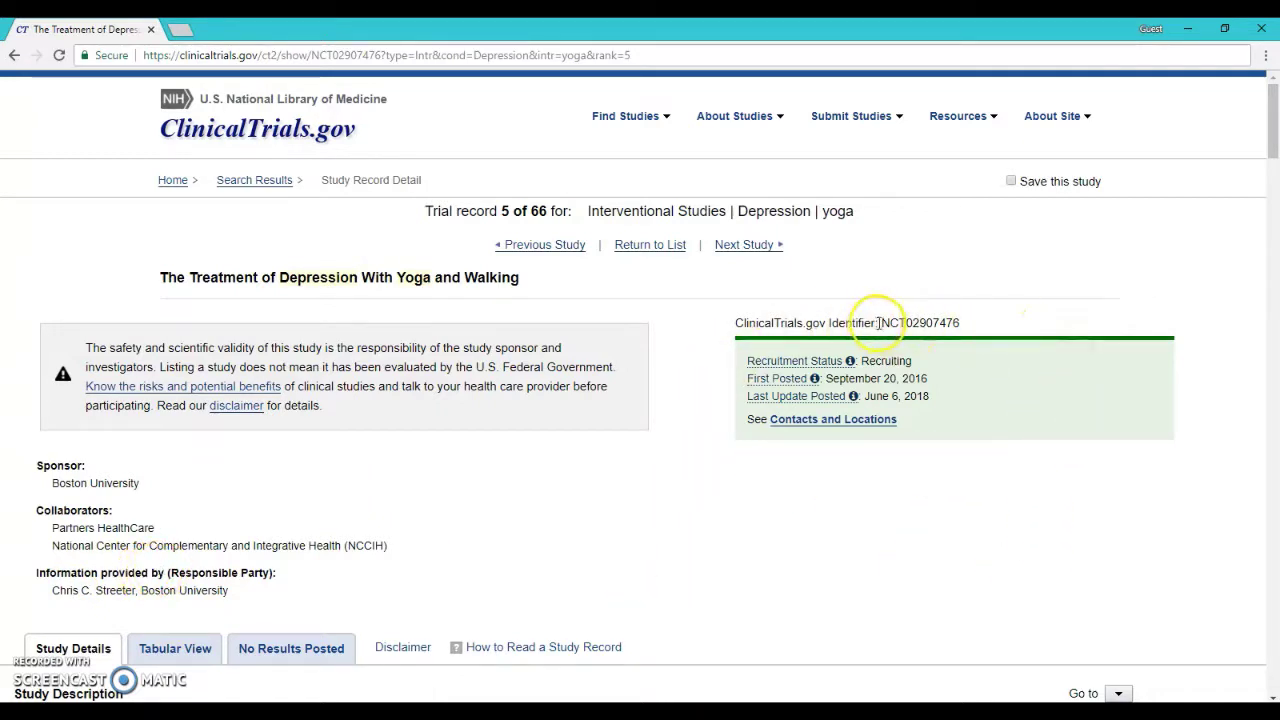
{"action": "left_click_drag", "start_coordinate": [879, 322], "coordinate": [936, 322]}
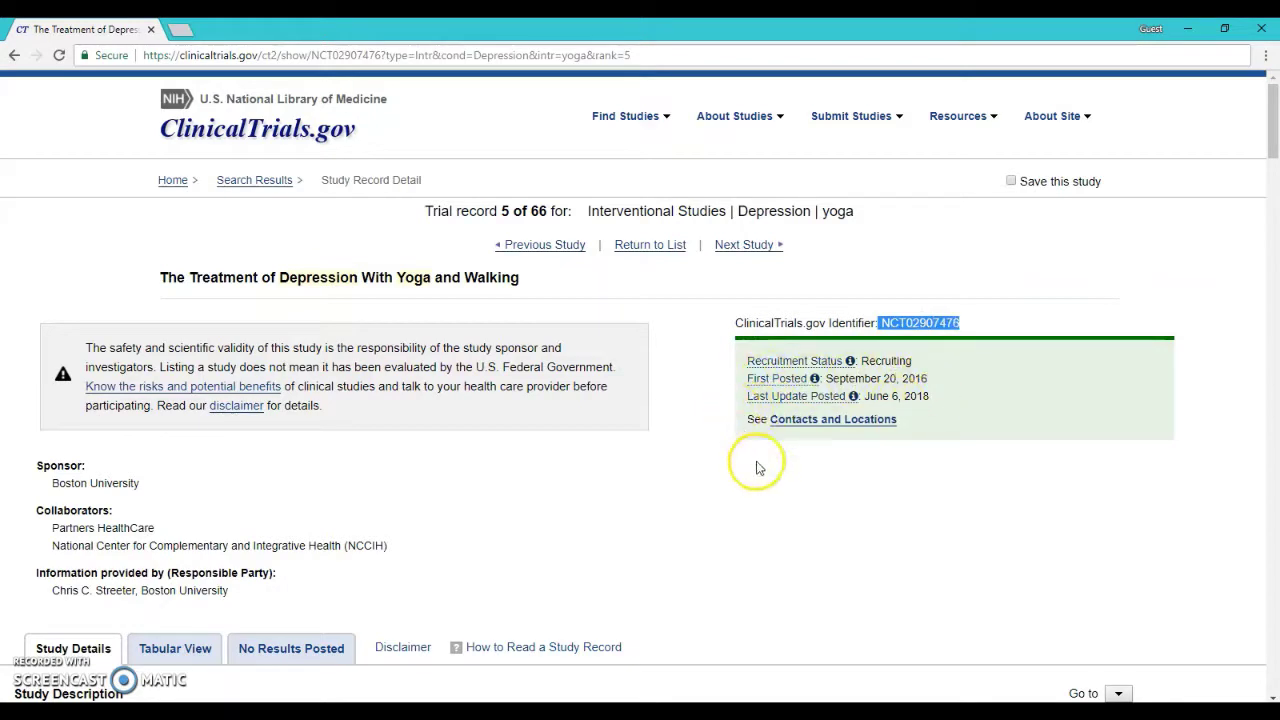
{"action": "scroll", "coordinate": [766, 489], "scroll_direction": "down", "scroll_amount": 2}
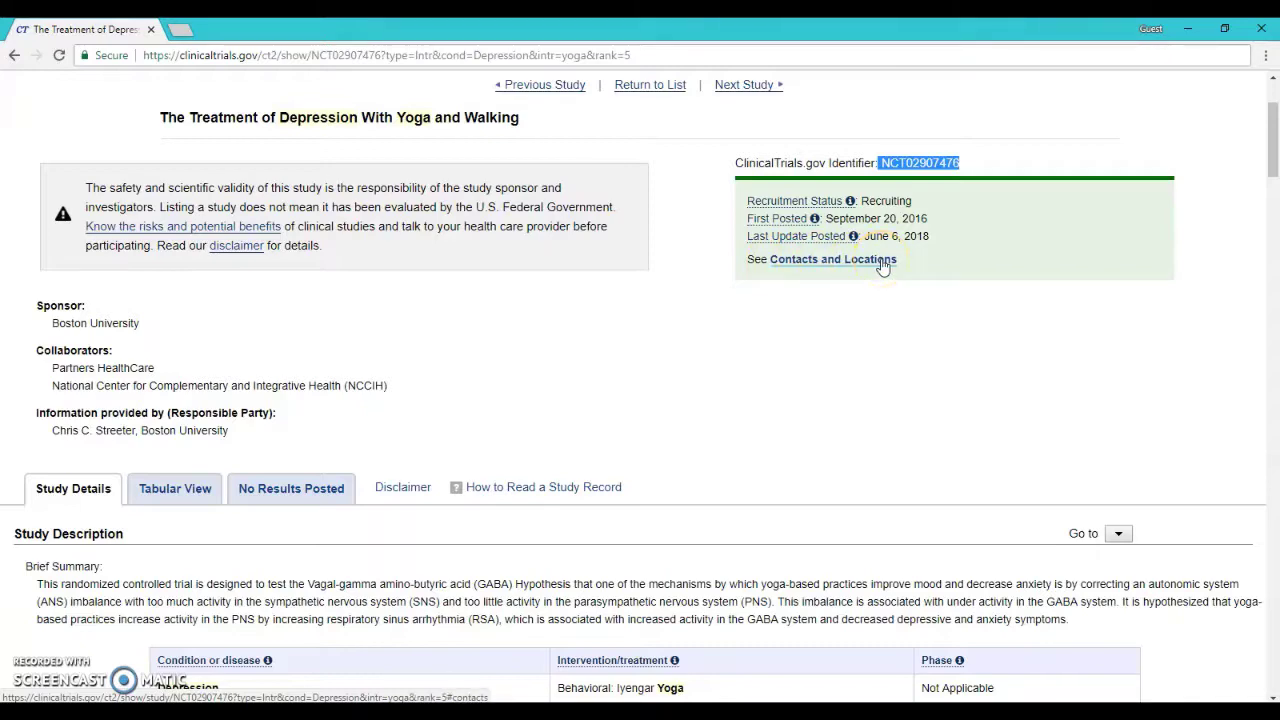
{"action": "scroll", "coordinate": [851, 368], "scroll_direction": "down", "scroll_amount": 1}
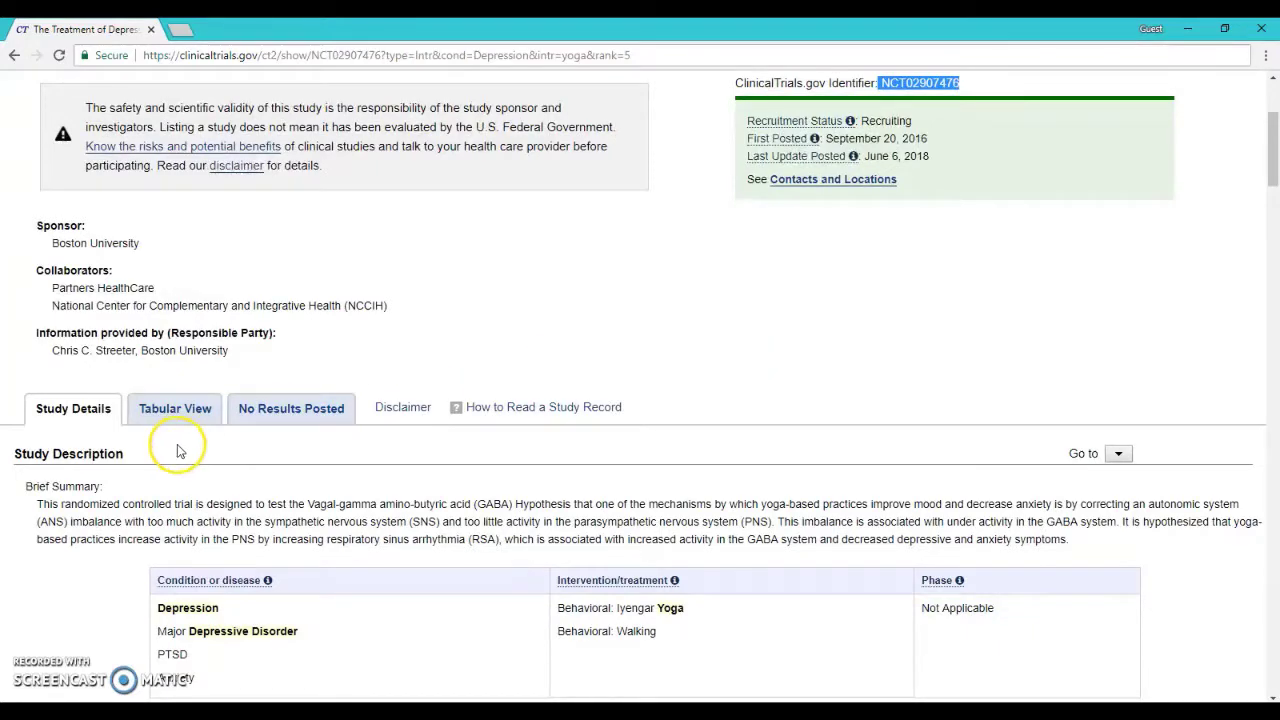
Step: Examine the study description, study design, and arms and interventions of the yoga and walking study record
{"action": "scroll", "coordinate": [171, 452], "scroll_direction": "down", "scroll_amount": 2}
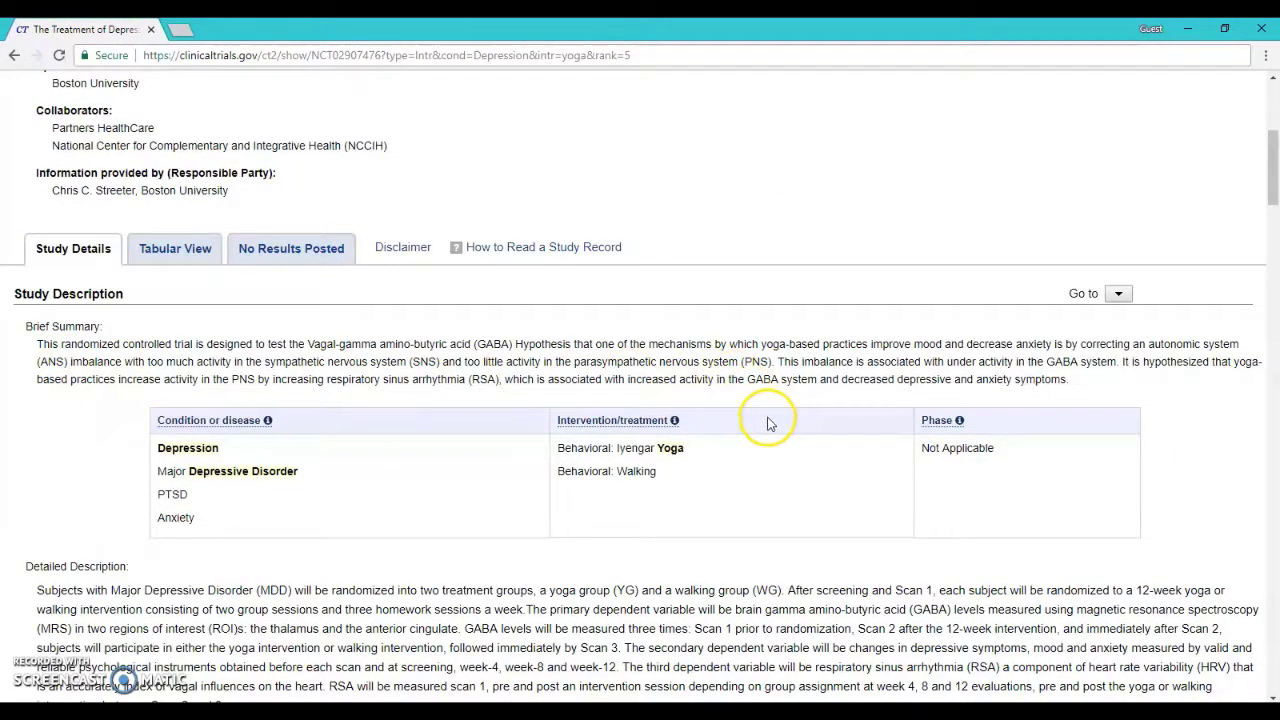
{"action": "scroll", "coordinate": [770, 423], "scroll_direction": "down", "scroll_amount": 5}
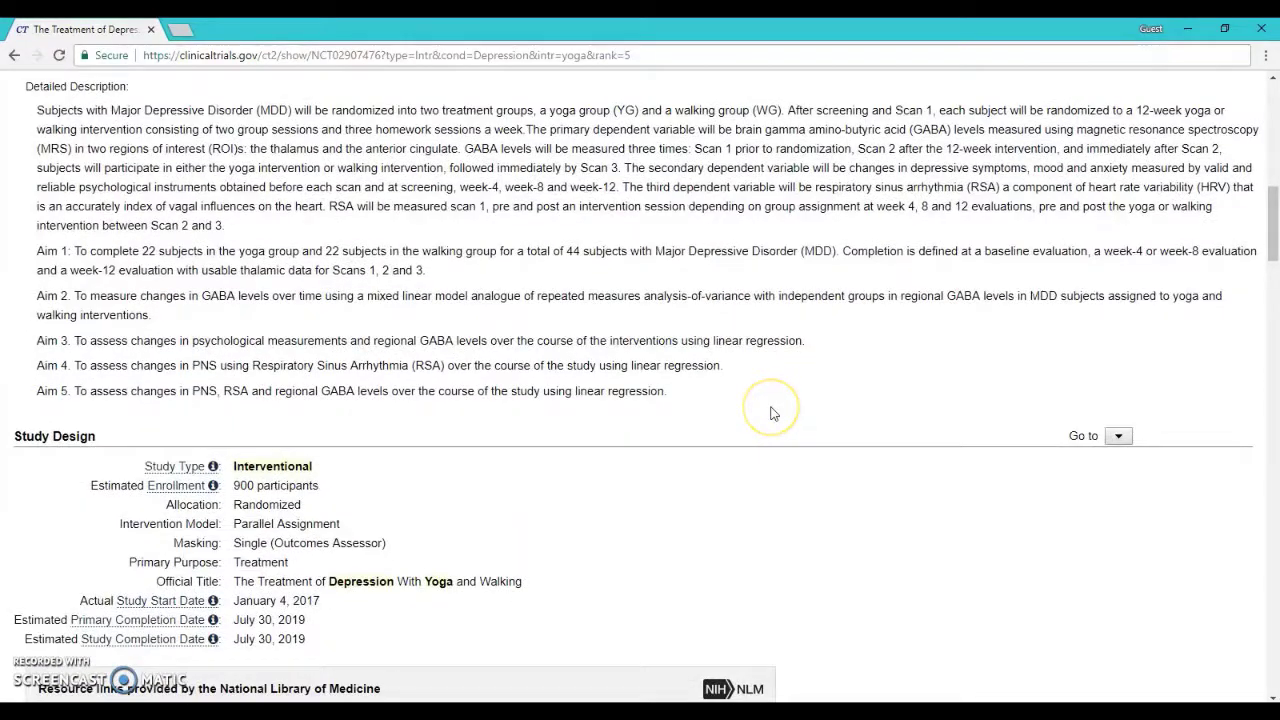
{"action": "scroll", "coordinate": [770, 413], "scroll_direction": "down", "scroll_amount": 2}
{"action": "scroll", "coordinate": [629, 388], "scroll_direction": "down", "scroll_amount": 2}
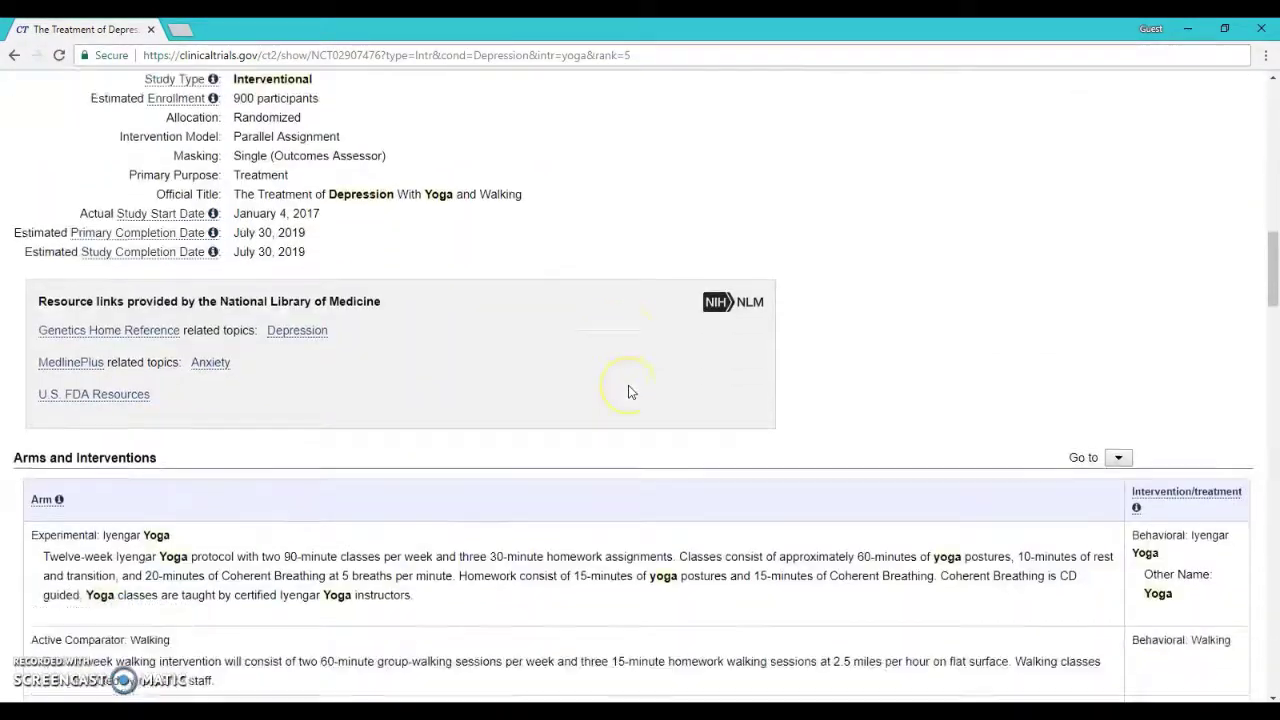
{"action": "scroll", "coordinate": [629, 390], "scroll_direction": "down", "scroll_amount": 3}
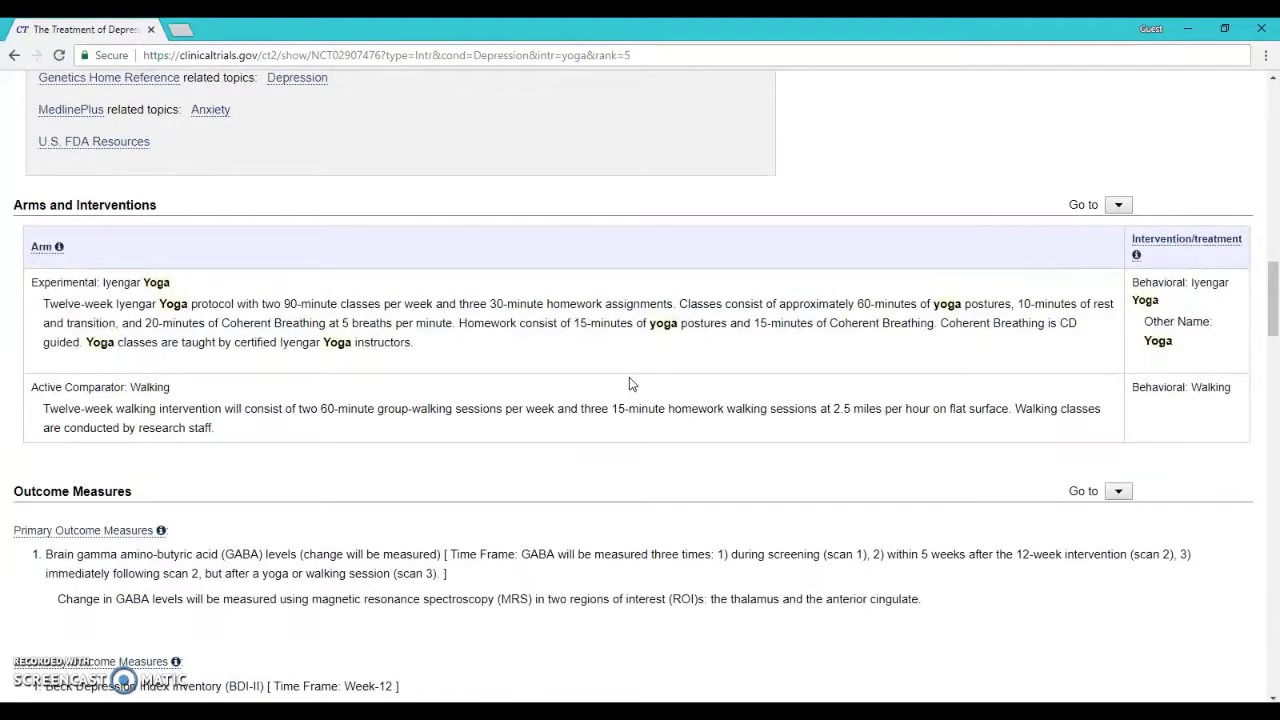
{"action": "scroll", "coordinate": [629, 384], "scroll_direction": "down", "scroll_amount": 1}
Step: Review the study's outcome measures, eligibility criteria, contacts and locations, and More Information section
{"action": "scroll", "coordinate": [629, 380], "scroll_direction": "down", "scroll_amount": 10}
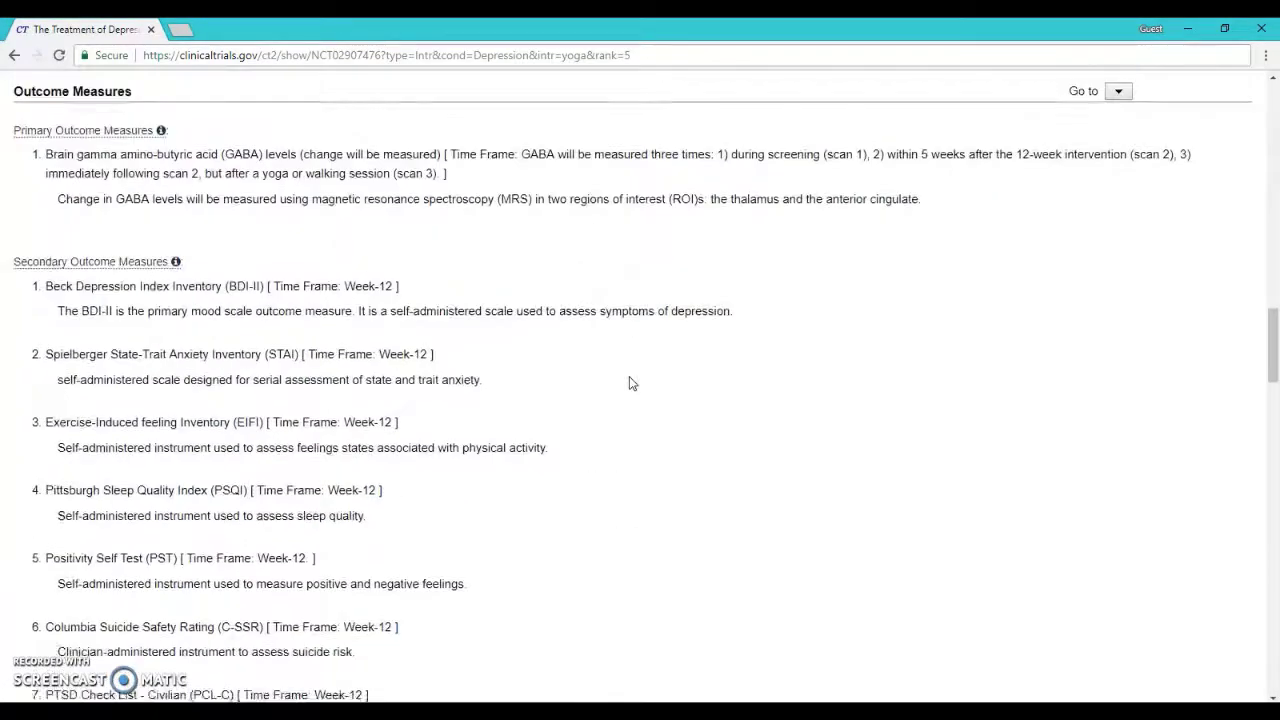
{"action": "scroll", "coordinate": [629, 376], "scroll_direction": "down", "scroll_amount": 9}
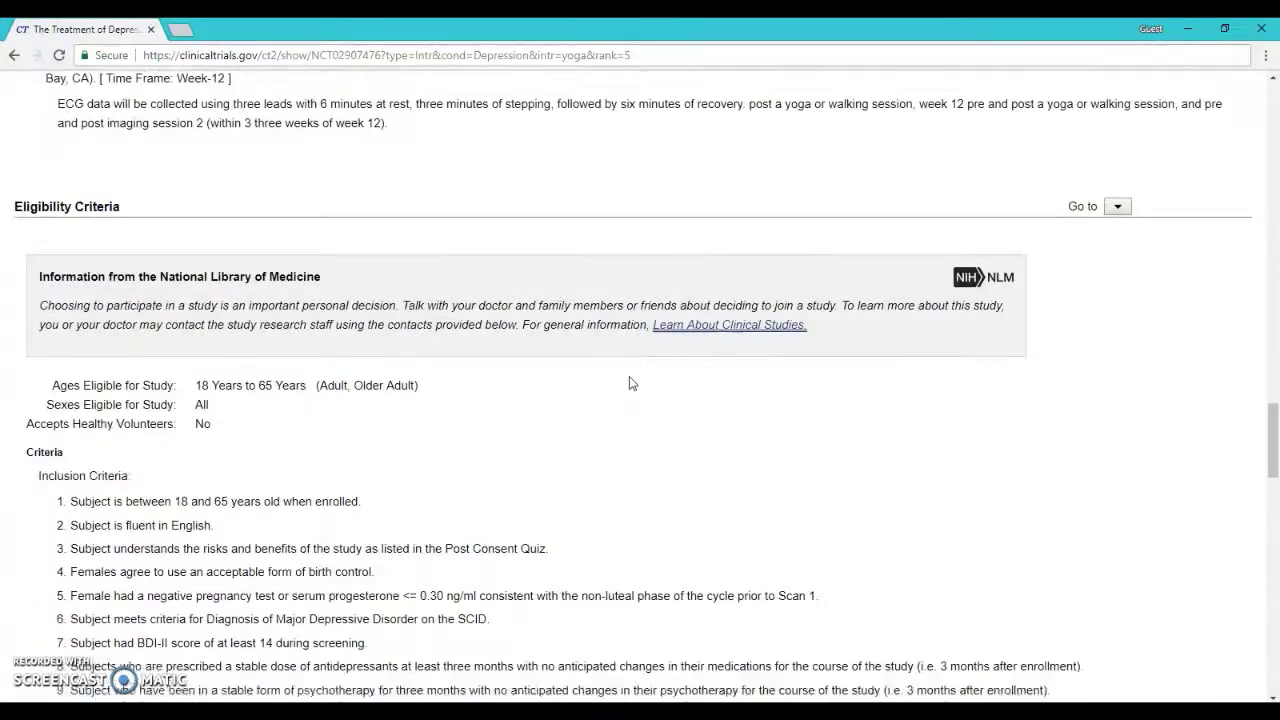
{"action": "scroll", "coordinate": [630, 377], "scroll_direction": "down", "scroll_amount": 6}
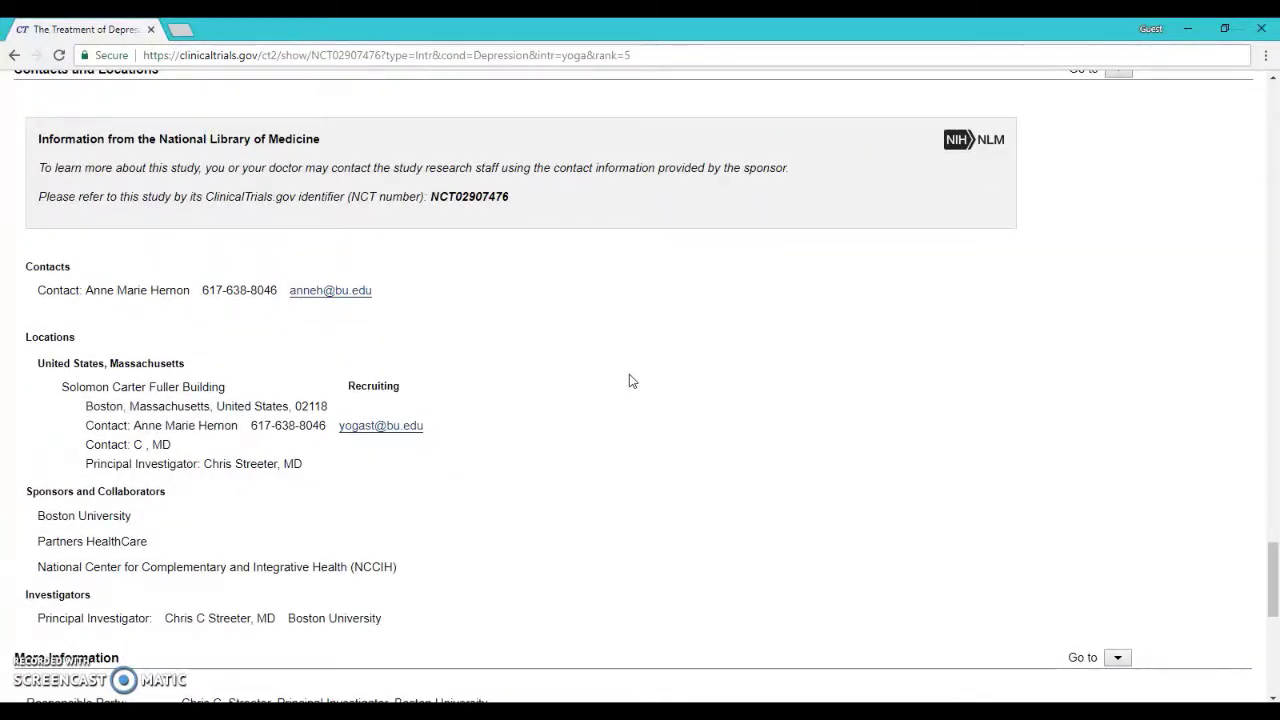
{"action": "scroll", "coordinate": [631, 380], "scroll_direction": "down", "scroll_amount": 1}
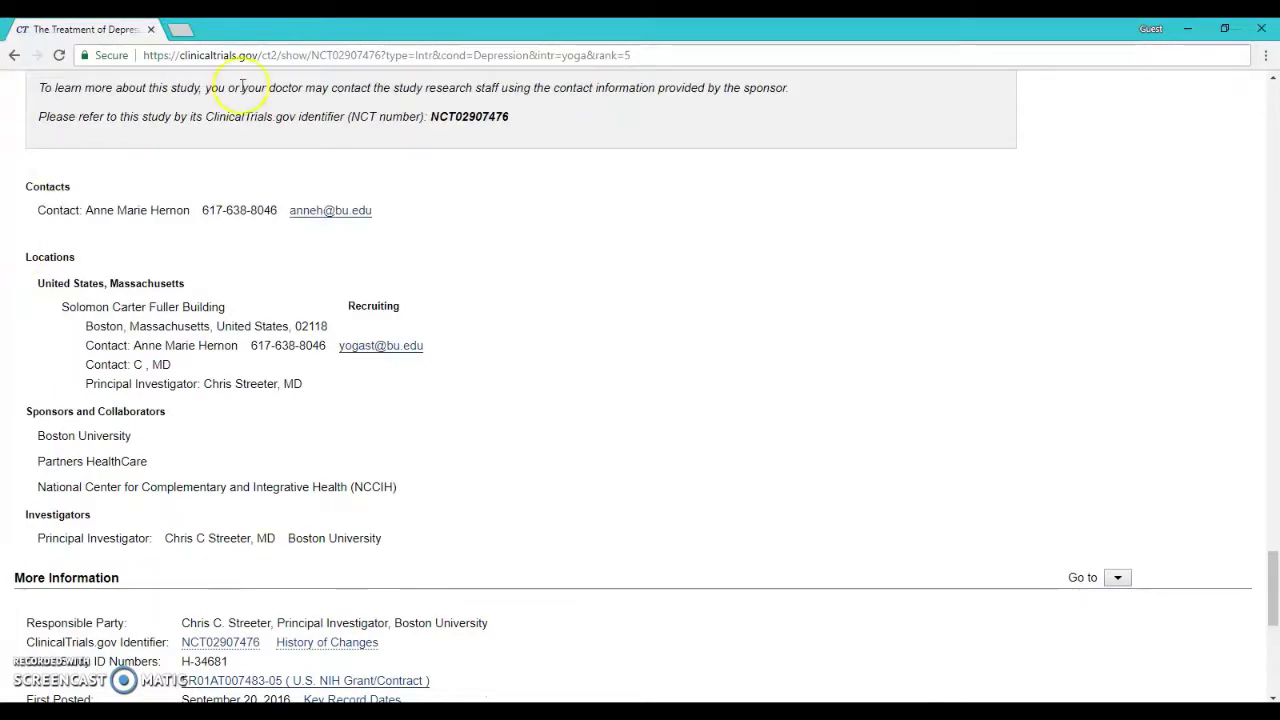
{"action": "scroll", "coordinate": [589, 400], "scroll_direction": "down", "scroll_amount": 2}
{"action": "scroll", "coordinate": [588, 396], "scroll_direction": "down", "scroll_amount": 3}
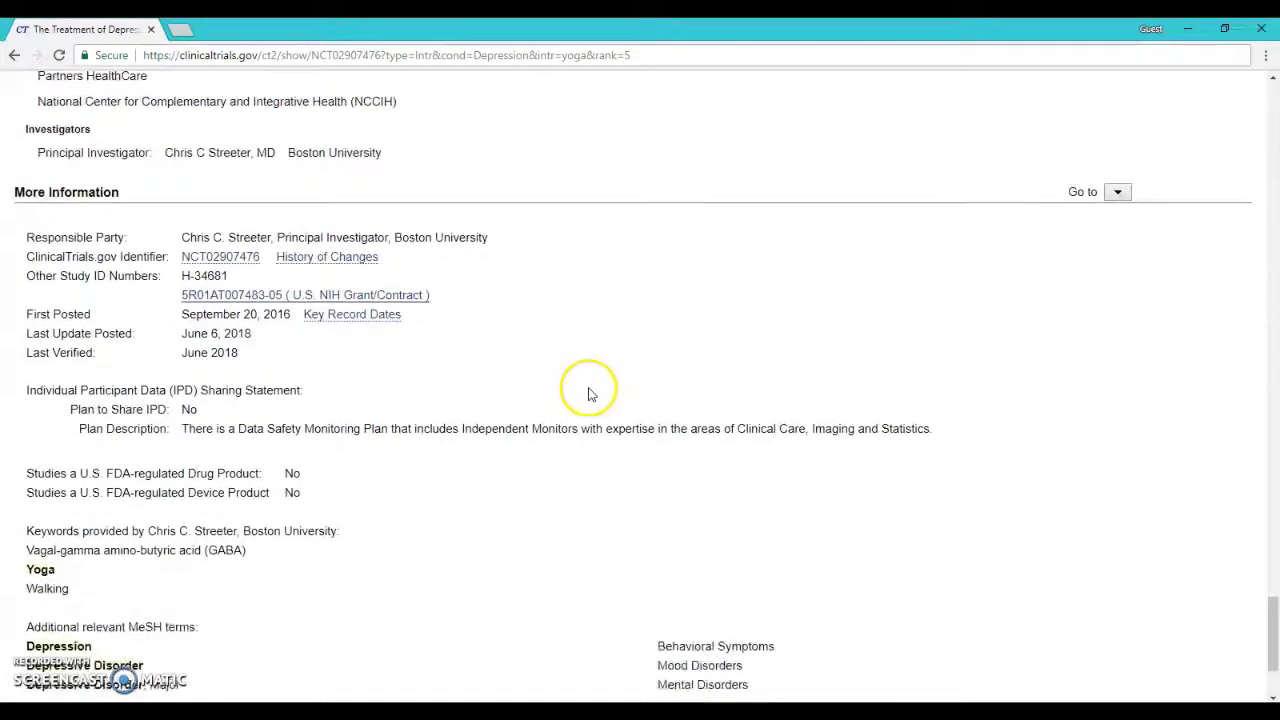
{"action": "scroll", "coordinate": [592, 375], "scroll_direction": "up", "scroll_amount": 20}
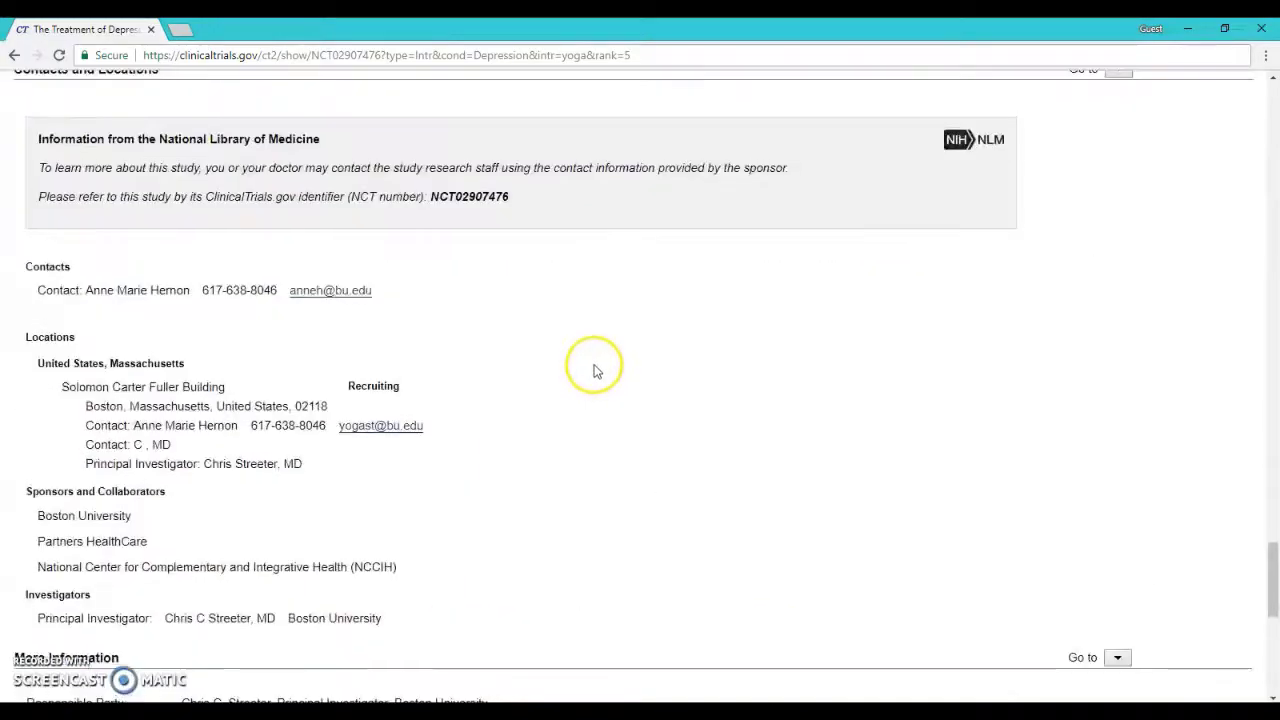
{"action": "scroll", "coordinate": [594, 370], "scroll_direction": "up", "scroll_amount": 5}
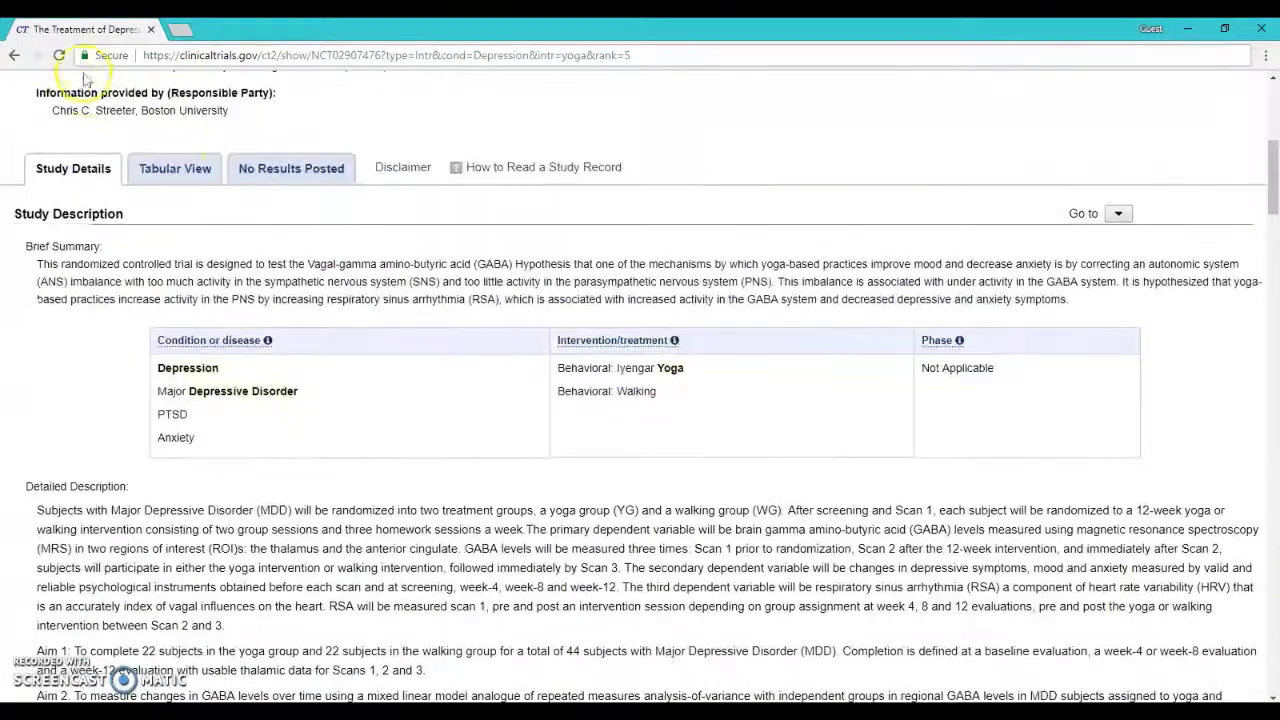
Step: Return to the study list, open "Yoga for Young Women With Depression", and read through its record down to More Information
{"action": "left_click", "coordinate": [14, 55]}
{"action": "left_click", "coordinate": [555, 485]}
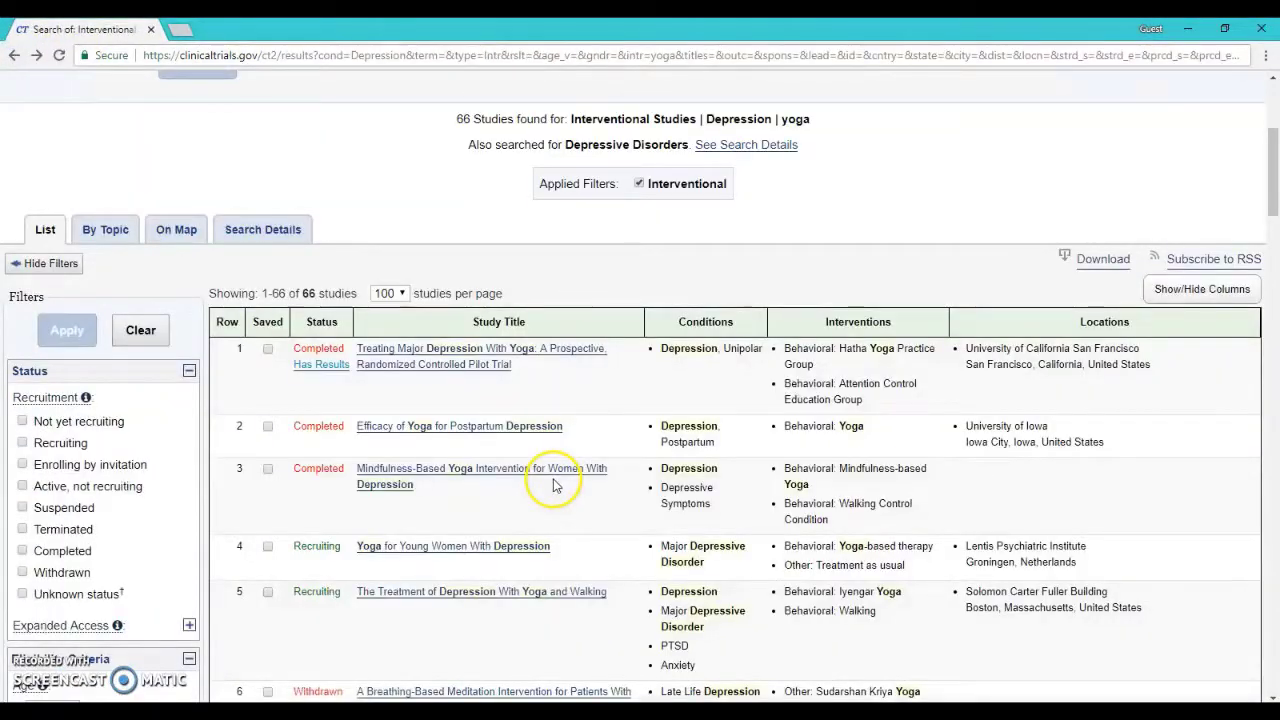
{"action": "scroll", "coordinate": [557, 483], "scroll_direction": "down", "scroll_amount": 1}
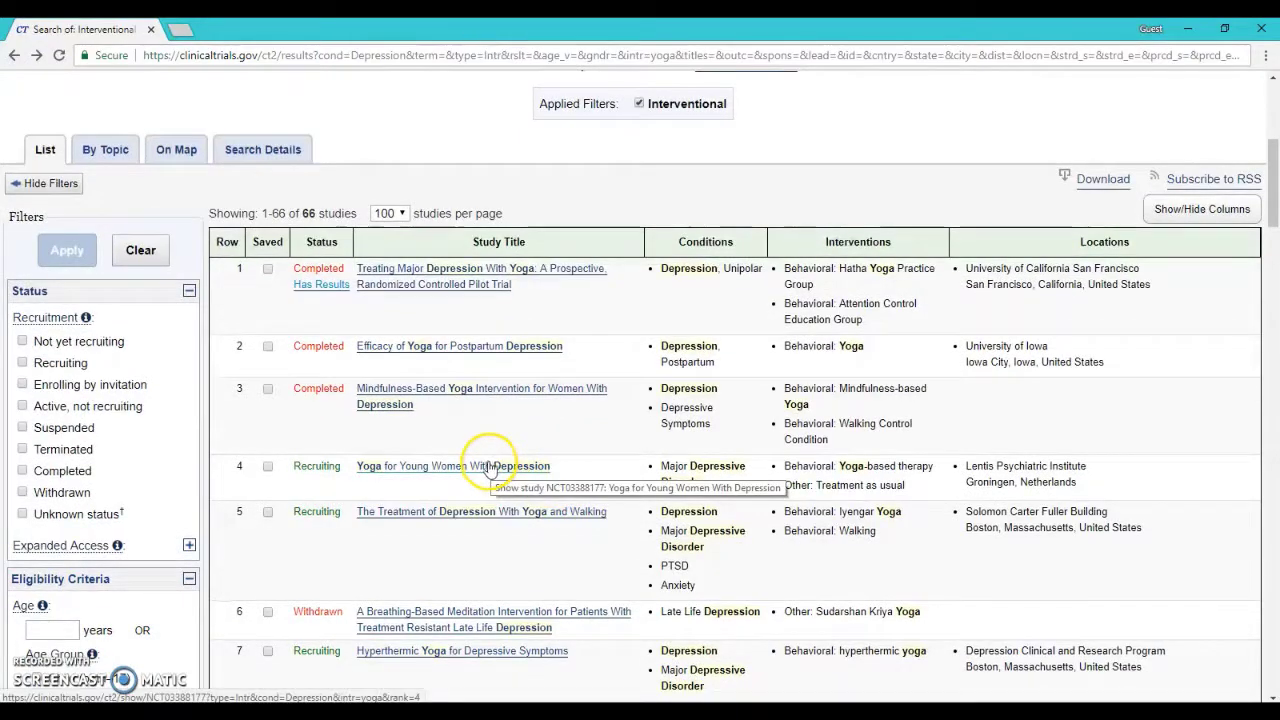
{"action": "left_click", "coordinate": [420, 467]}
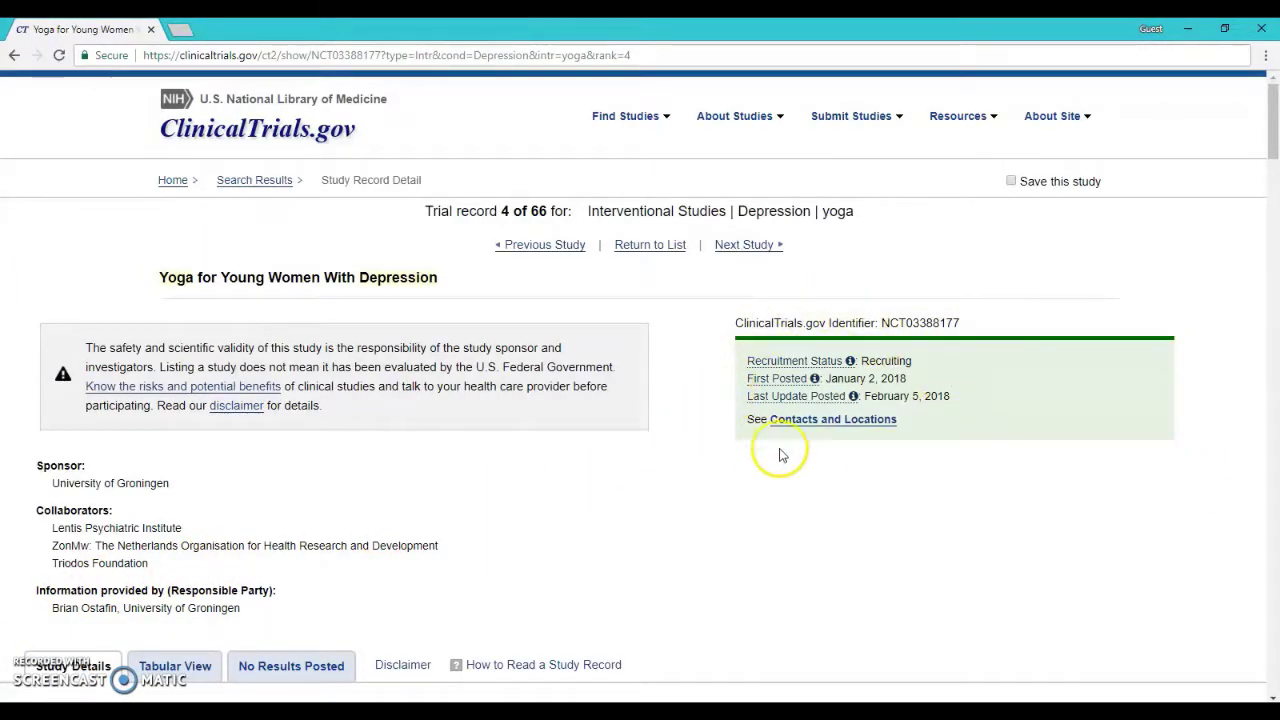
{"action": "scroll", "coordinate": [814, 557], "scroll_direction": "down", "scroll_amount": 3}
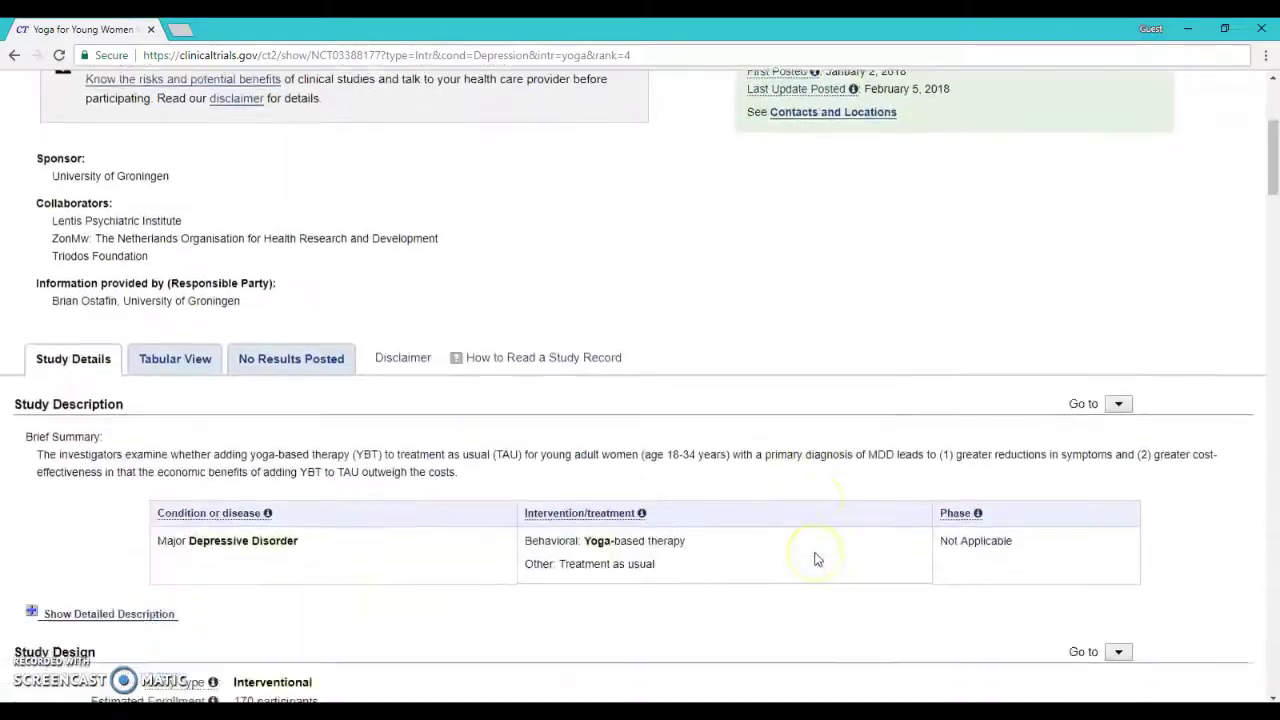
{"action": "scroll", "coordinate": [814, 557], "scroll_direction": "down", "scroll_amount": 8}
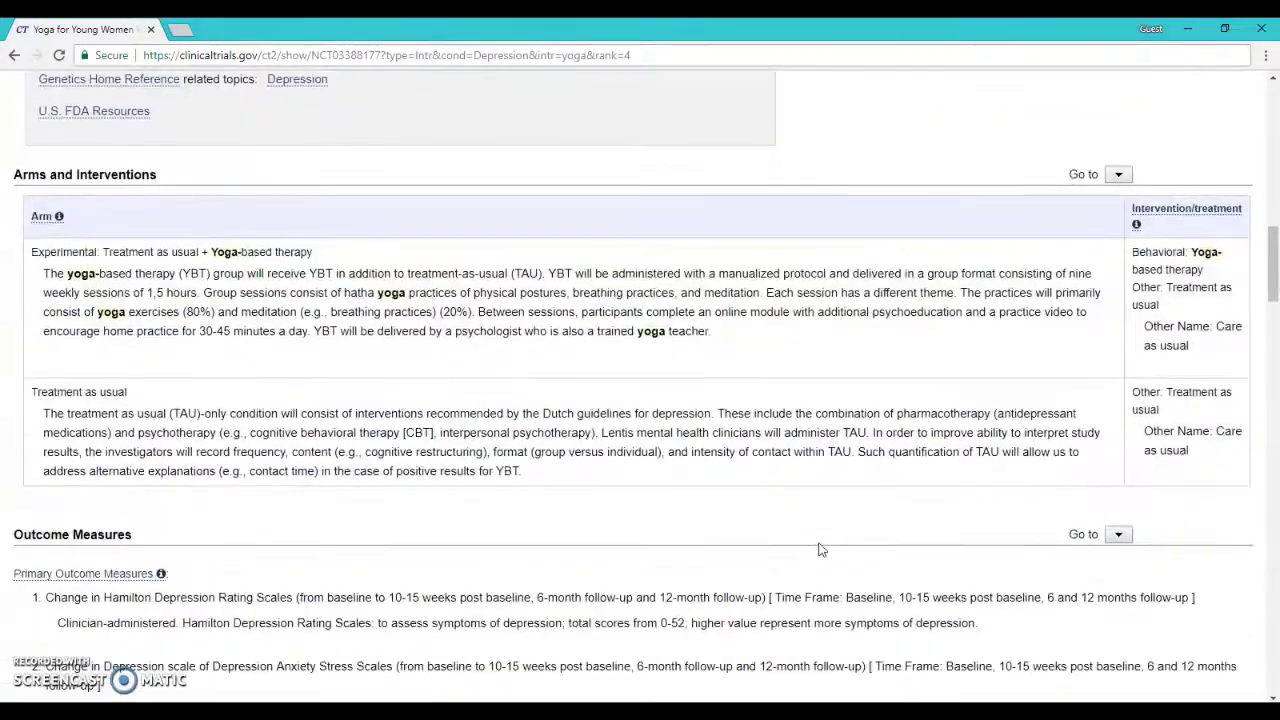
{"action": "scroll", "coordinate": [820, 549], "scroll_direction": "down", "scroll_amount": 14}
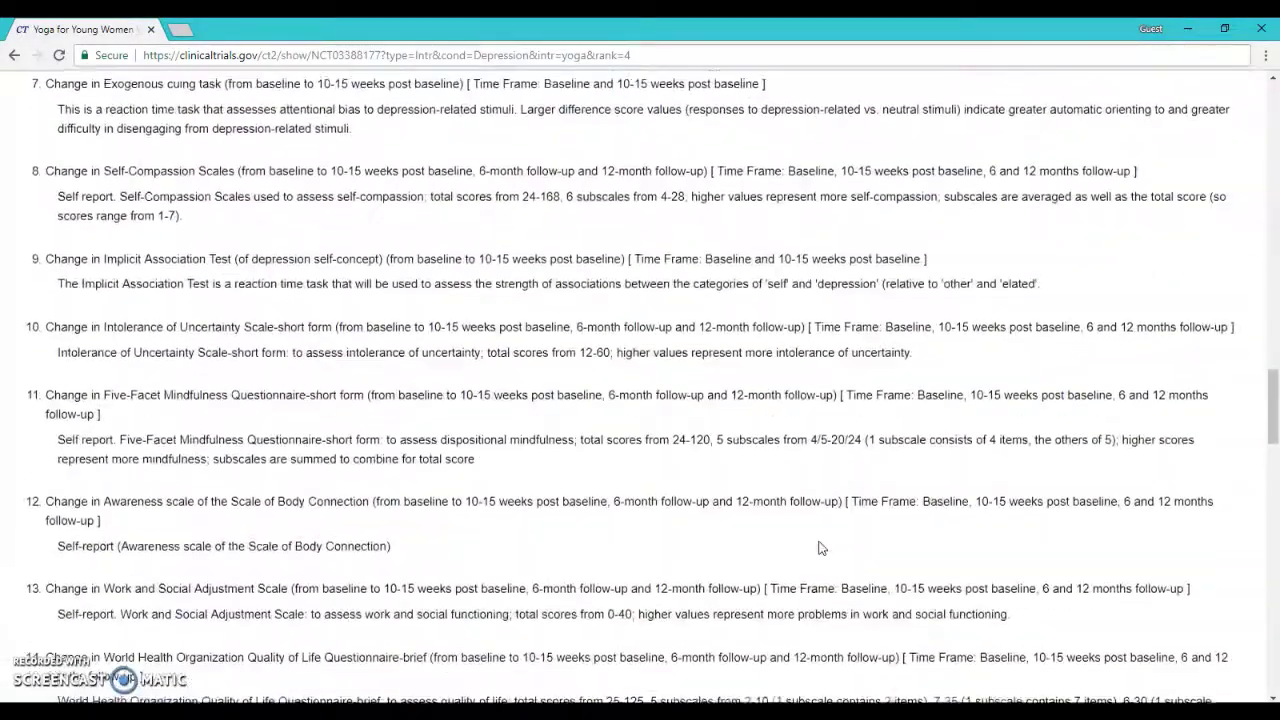
{"action": "scroll", "coordinate": [820, 549], "scroll_direction": "down", "scroll_amount": 12}
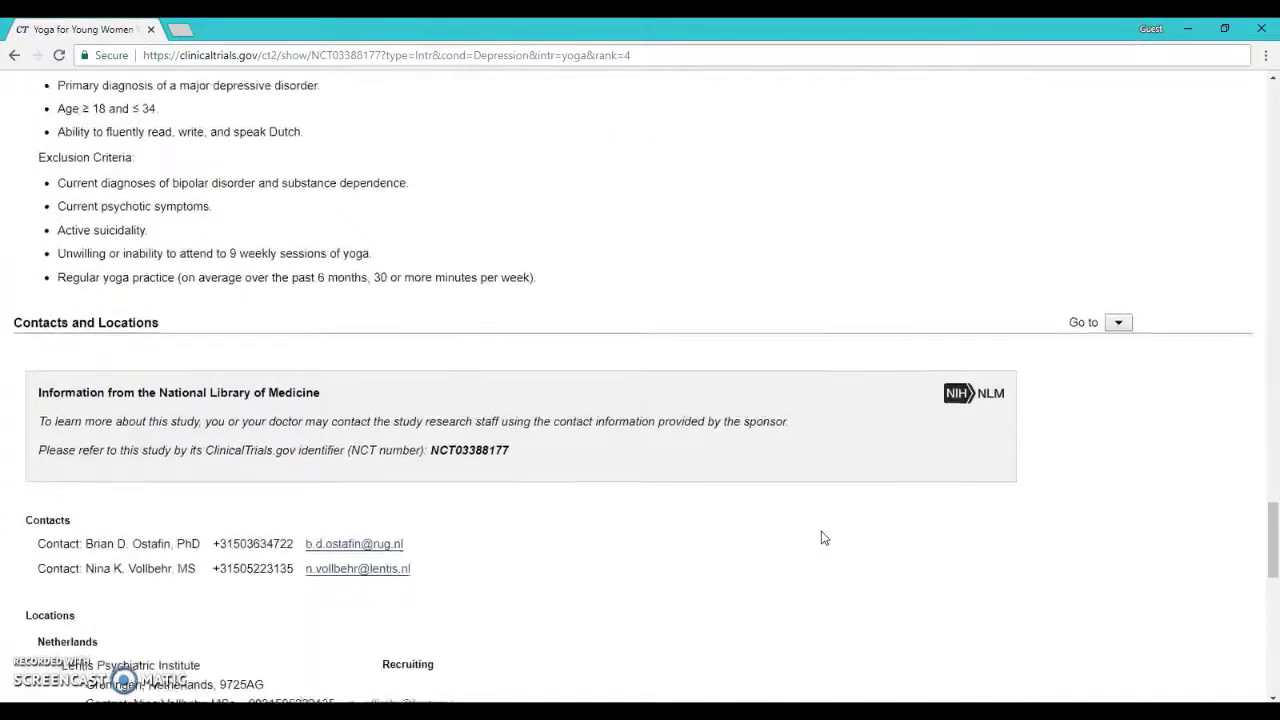
{"action": "scroll", "coordinate": [822, 538], "scroll_direction": "down", "scroll_amount": 3}
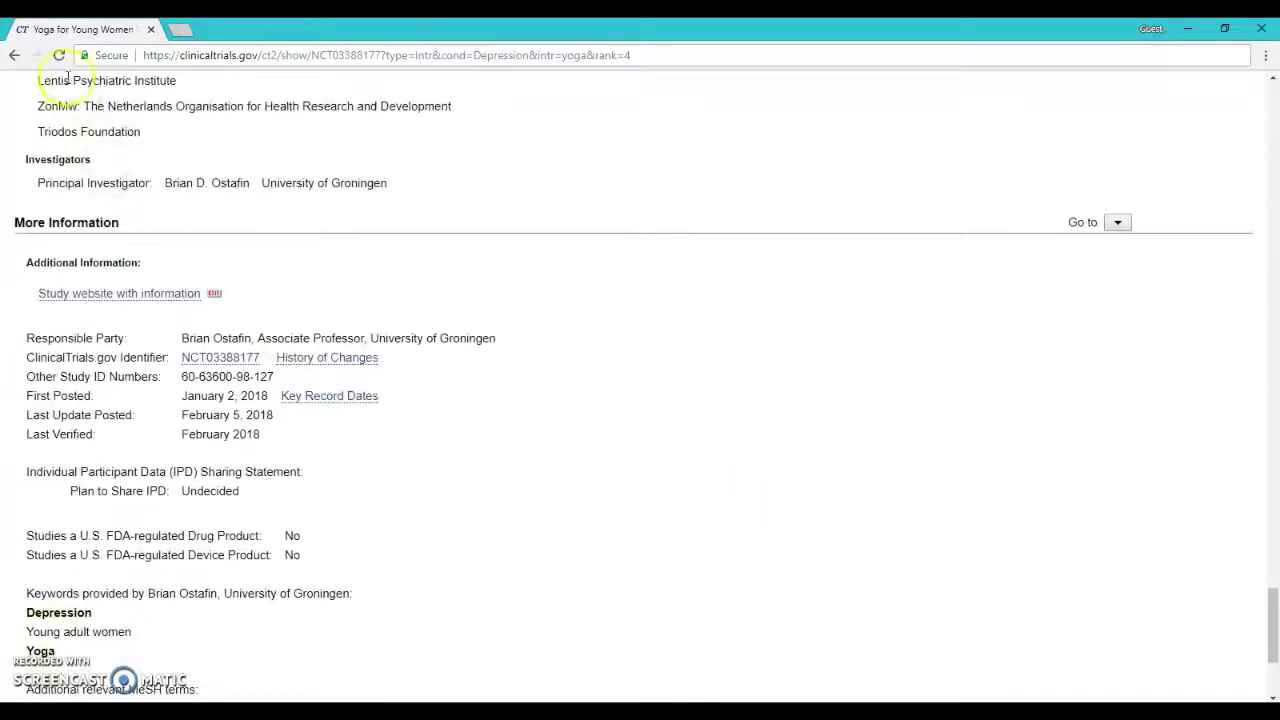
Step: Go back to the study list and filter it by Study Results to show only studies With Results
{"action": "left_click", "coordinate": [12, 56]}
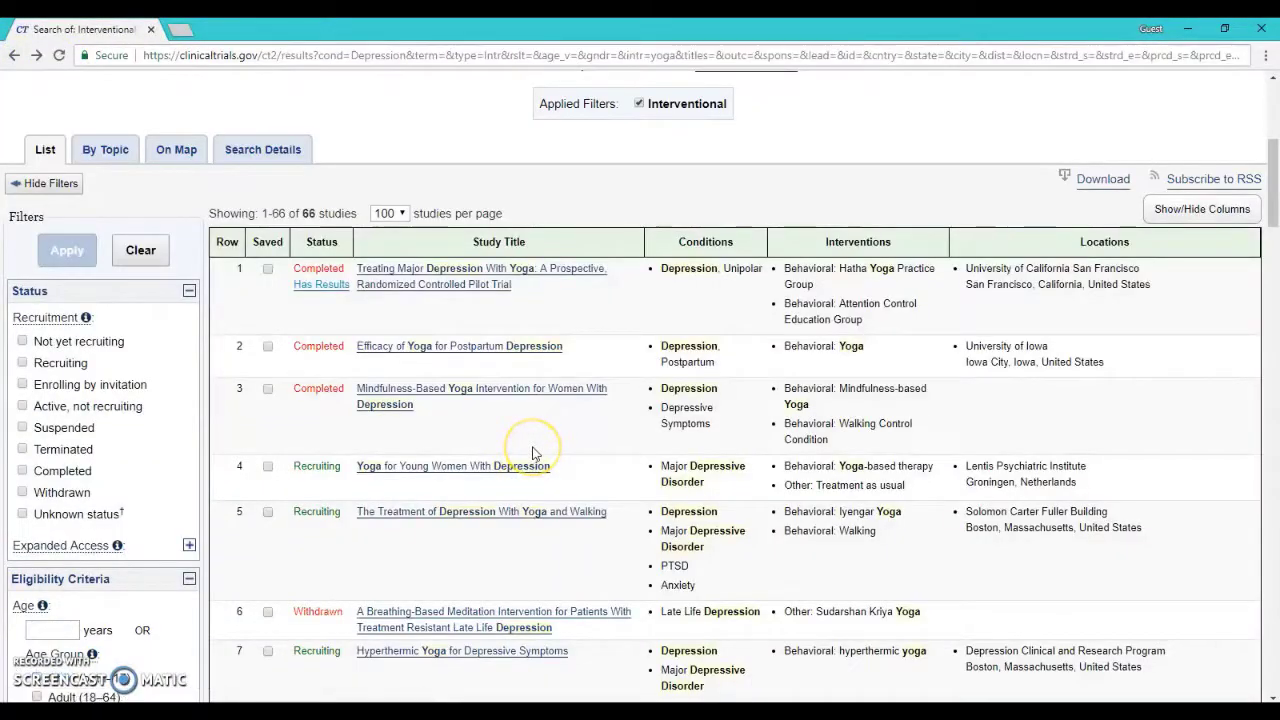
{"action": "left_click", "coordinate": [328, 295]}
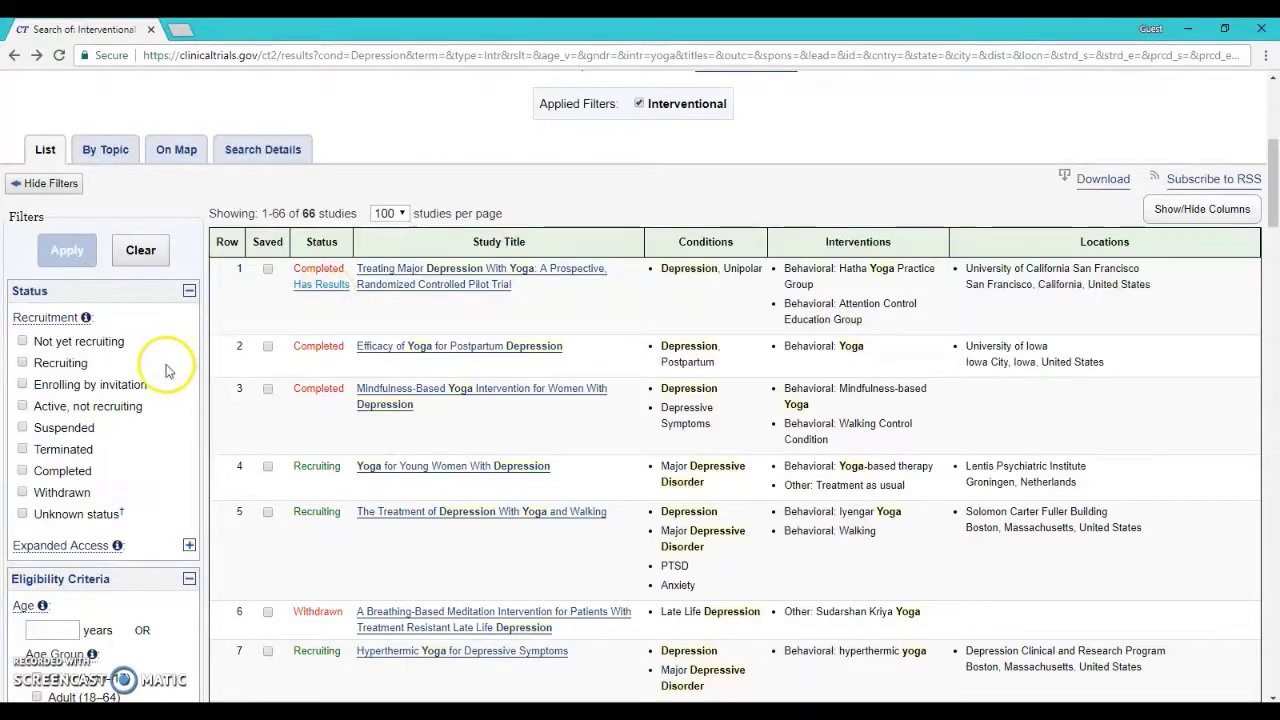
{"action": "scroll", "coordinate": [168, 370], "scroll_direction": "down", "scroll_amount": 2}
{"action": "scroll", "coordinate": [168, 370], "scroll_direction": "down", "scroll_amount": 3}
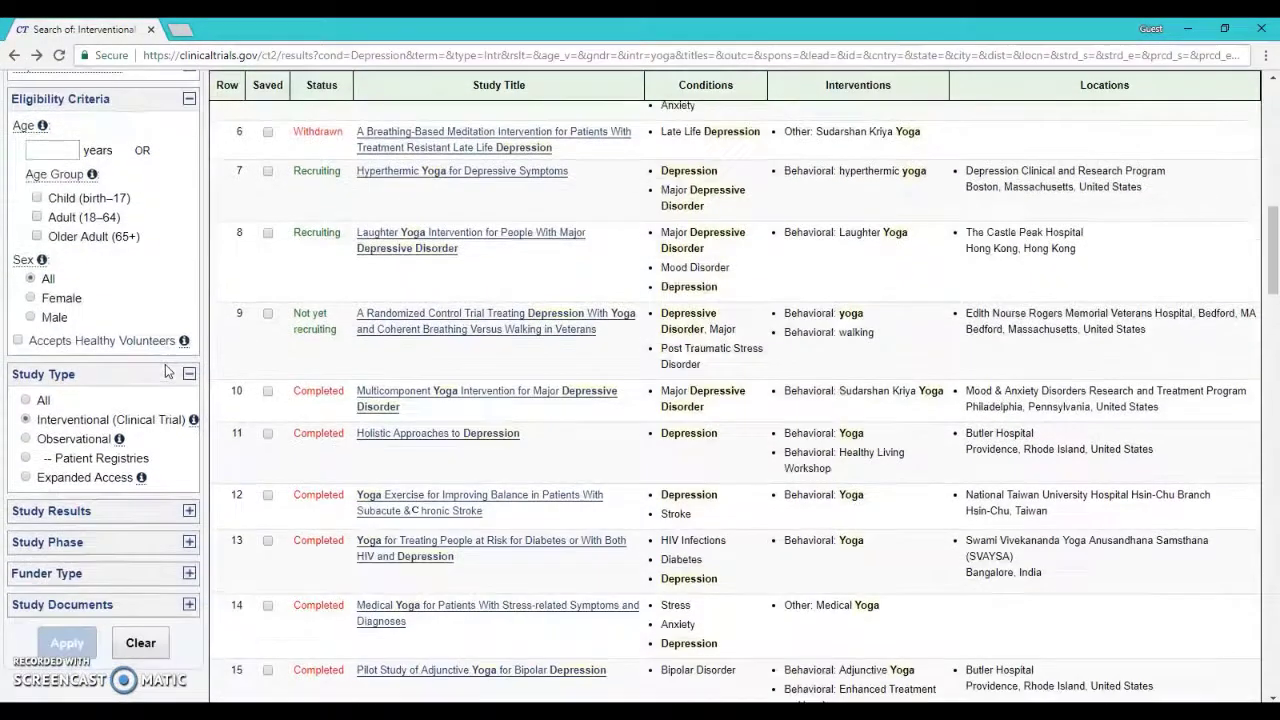
{"action": "scroll", "coordinate": [166, 370], "scroll_direction": "down", "scroll_amount": 1}
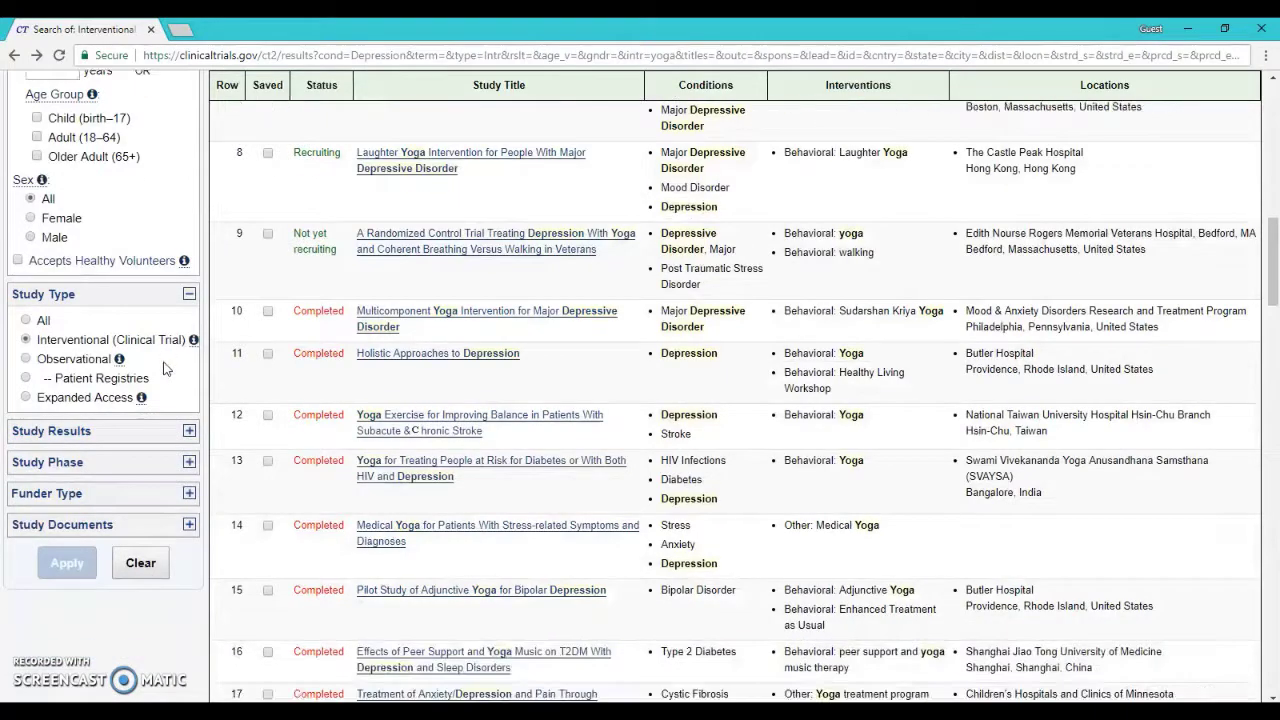
{"action": "left_click", "coordinate": [188, 431]}
{"action": "left_click", "coordinate": [27, 476]}
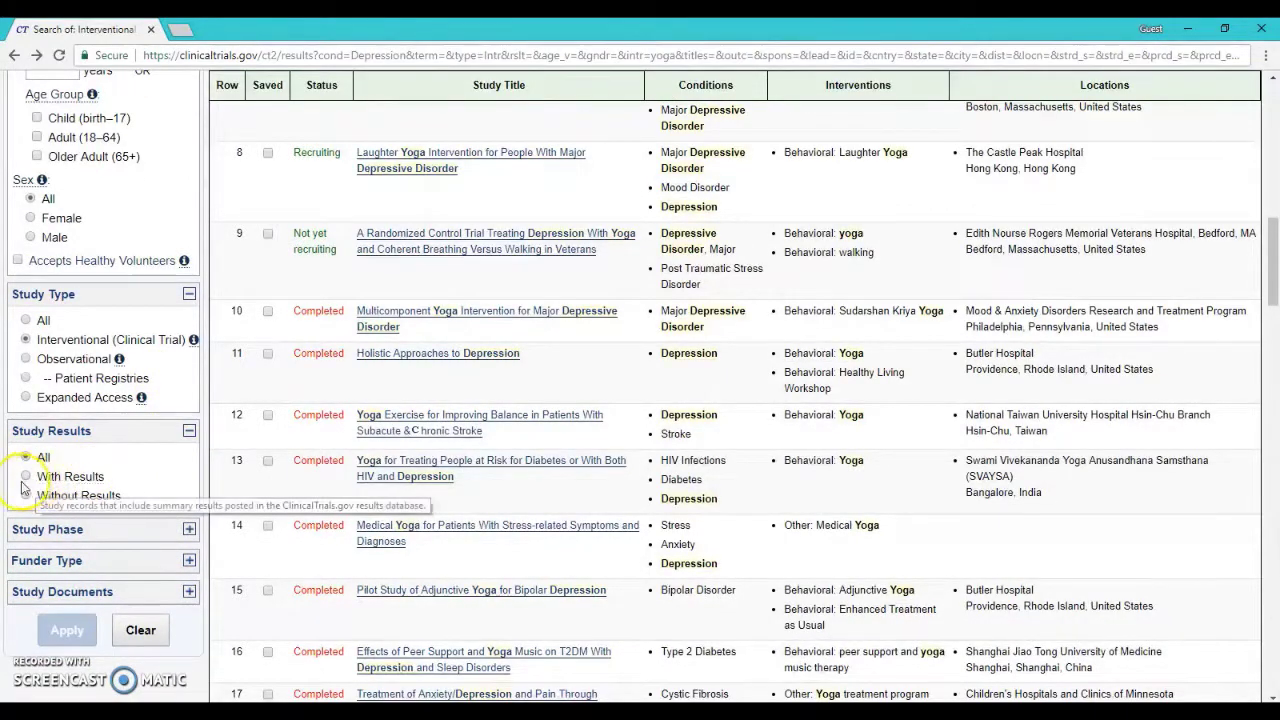
{"action": "left_click", "coordinate": [75, 618]}
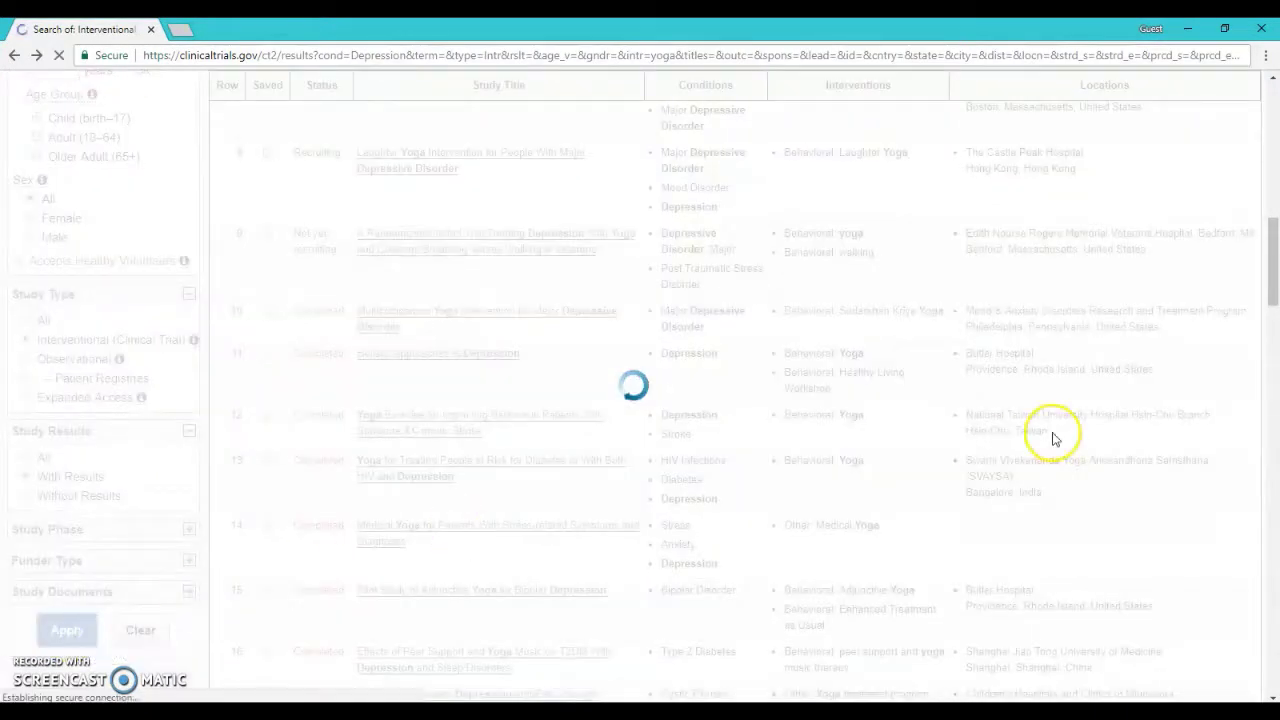
Step: Look over the filtered list and open the posted results of "Treating Major Depression With Yoga: A Prospective, Randomized Controlled Pilot Trial"
{"action": "scroll", "coordinate": [1050, 437], "scroll_direction": "down", "scroll_amount": 5}
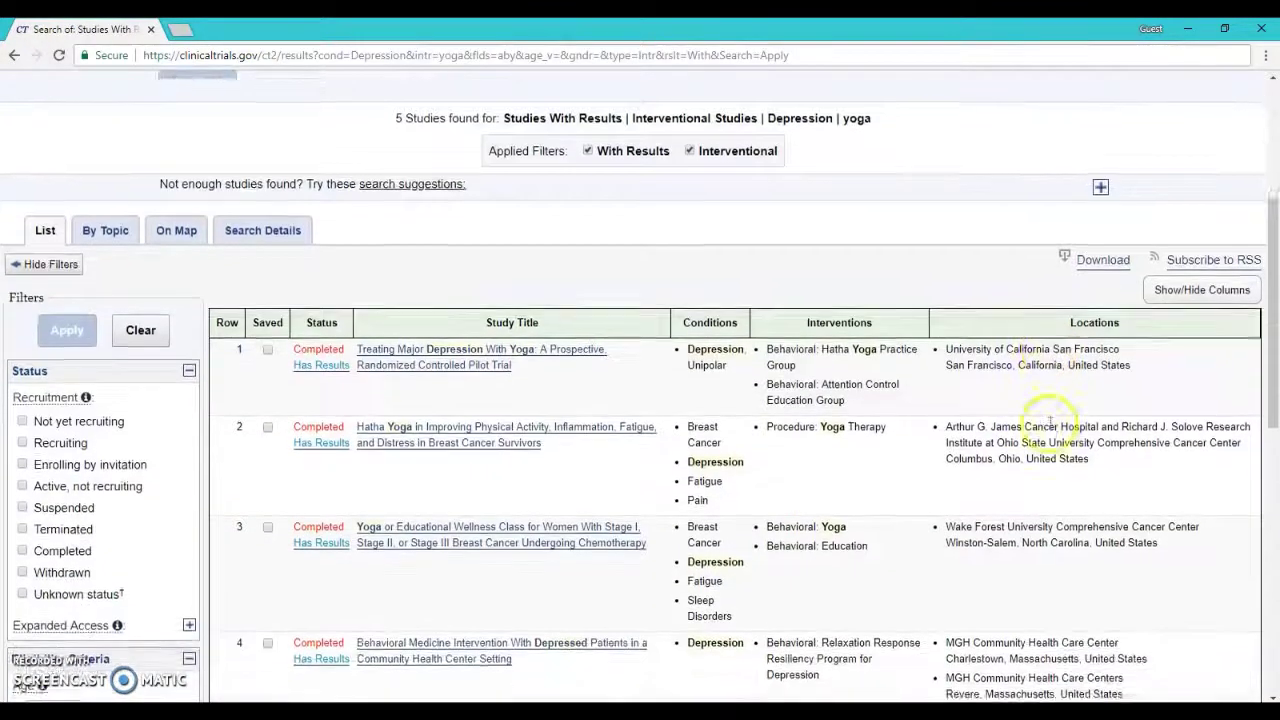
{"action": "scroll", "coordinate": [1051, 420], "scroll_direction": "down", "scroll_amount": 1}
{"action": "scroll", "coordinate": [1051, 420], "scroll_direction": "up", "scroll_amount": 1}
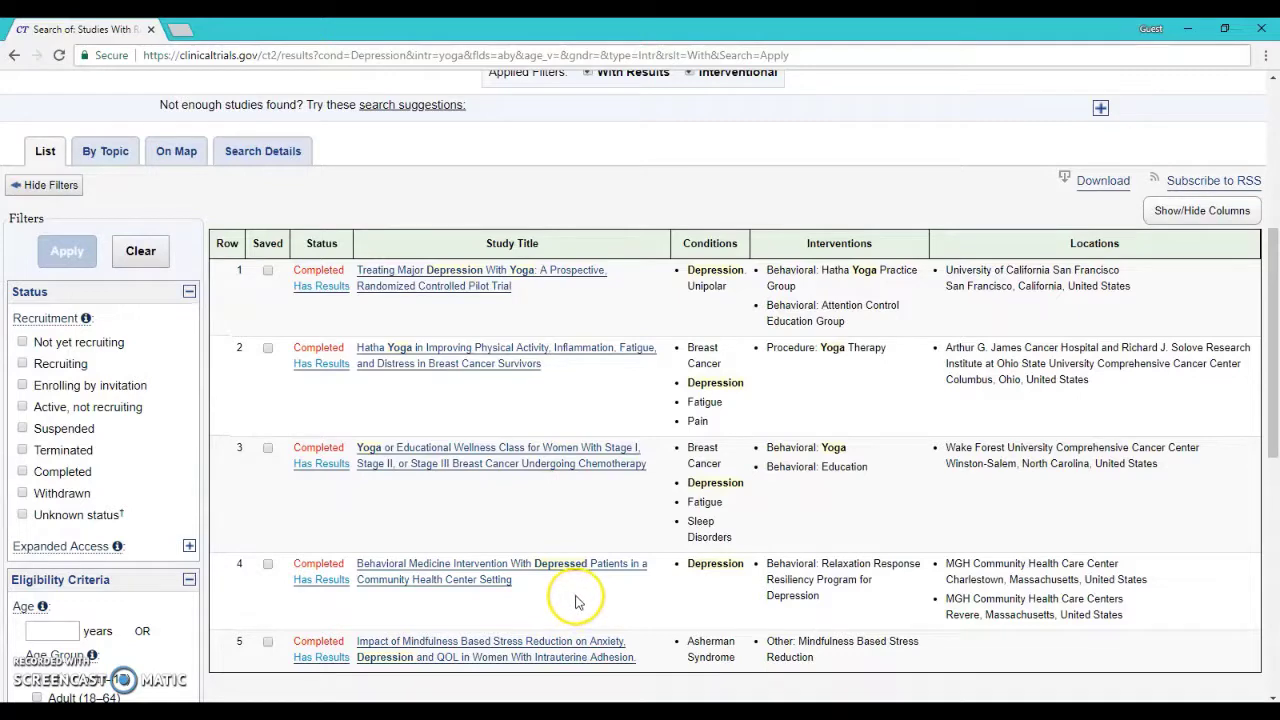
{"action": "left_click", "coordinate": [321, 286]}
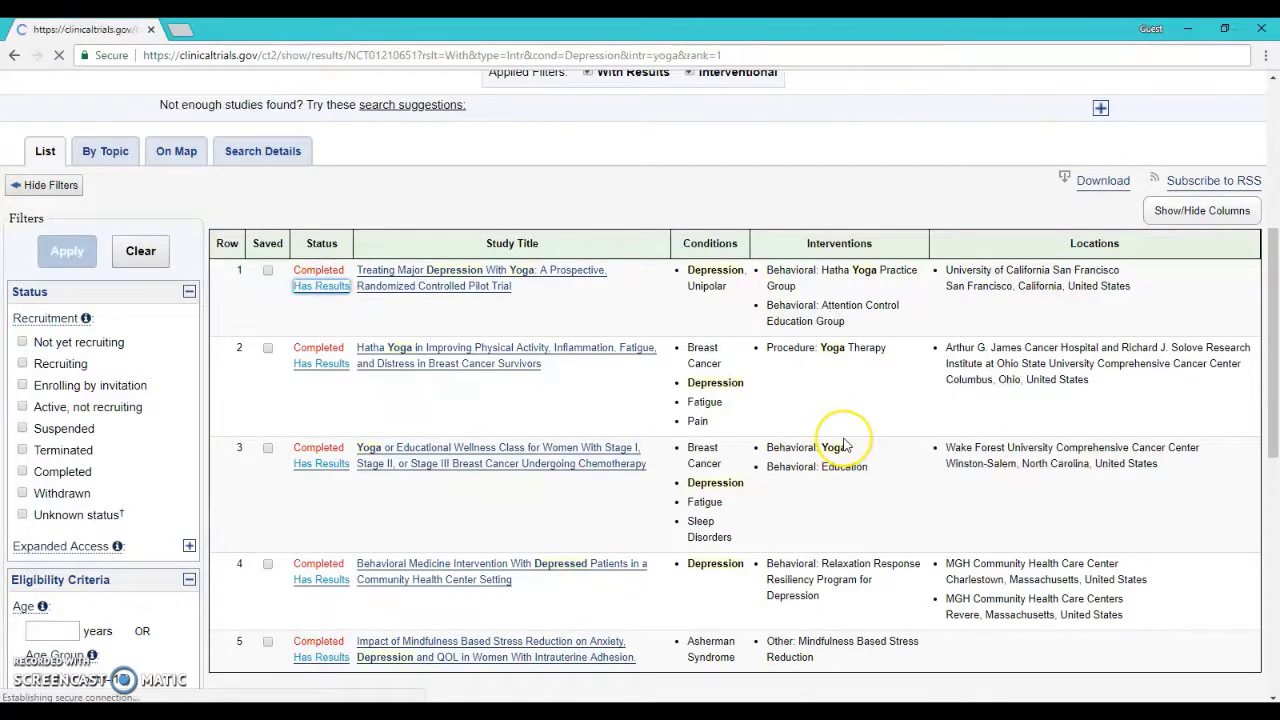
{"action": "scroll", "coordinate": [845, 445], "scroll_direction": "down", "scroll_amount": 2}
{"action": "scroll", "coordinate": [845, 445], "scroll_direction": "down", "scroll_amount": 1}
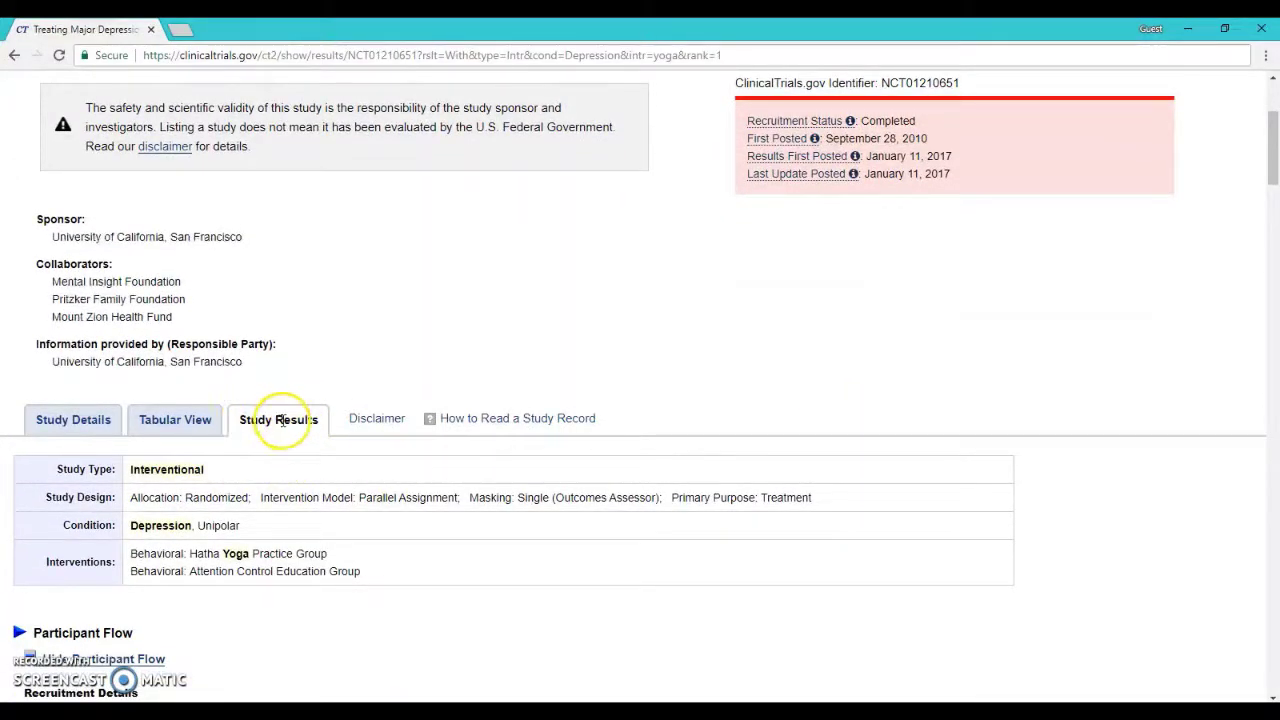
Step: Examine the study results' participant flow, baseline characteristics, outcome measures, limitations and caveats, and additional information
{"action": "scroll", "coordinate": [300, 480], "scroll_direction": "down", "scroll_amount": 5}
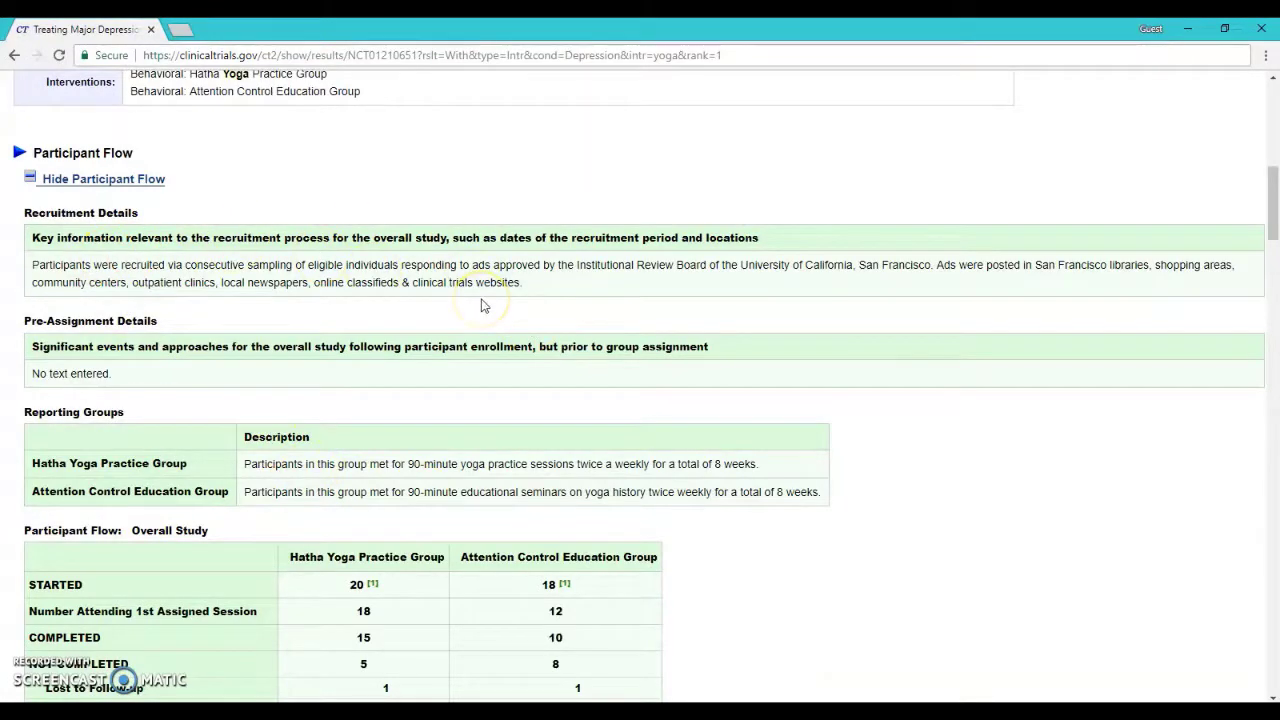
{"action": "scroll", "coordinate": [481, 305], "scroll_direction": "down", "scroll_amount": 5}
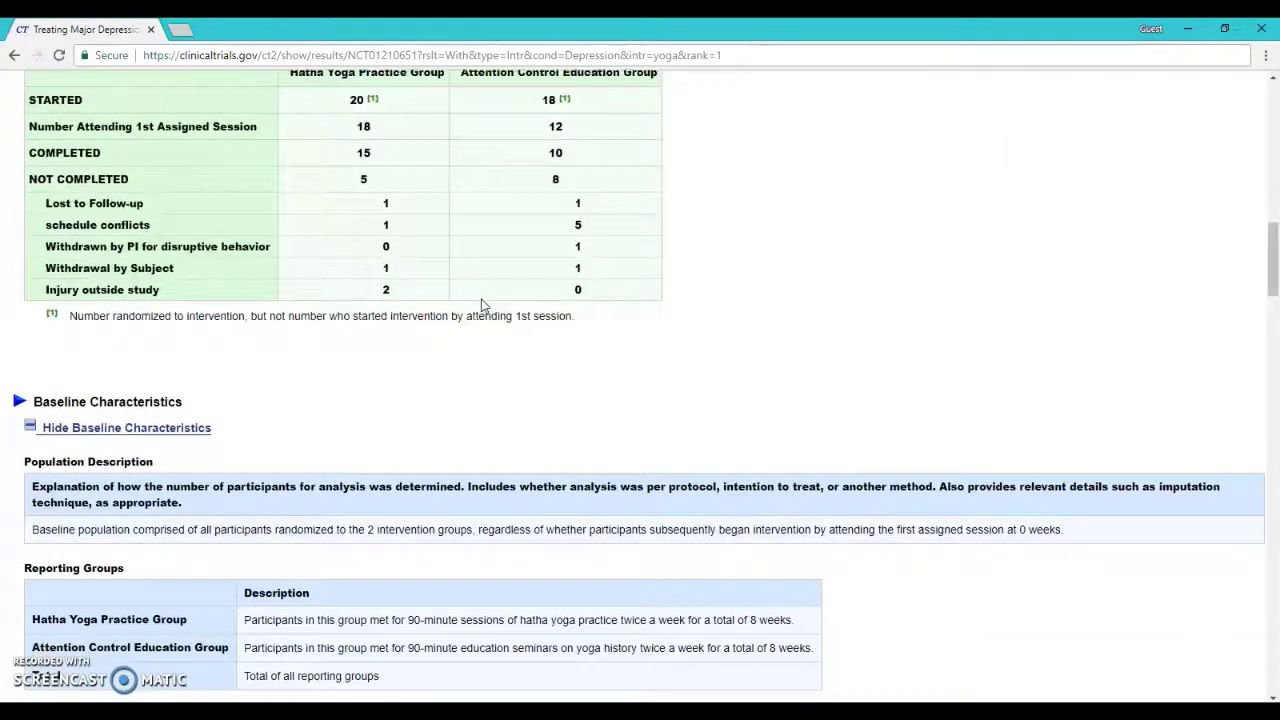
{"action": "scroll", "coordinate": [481, 305], "scroll_direction": "down", "scroll_amount": 6}
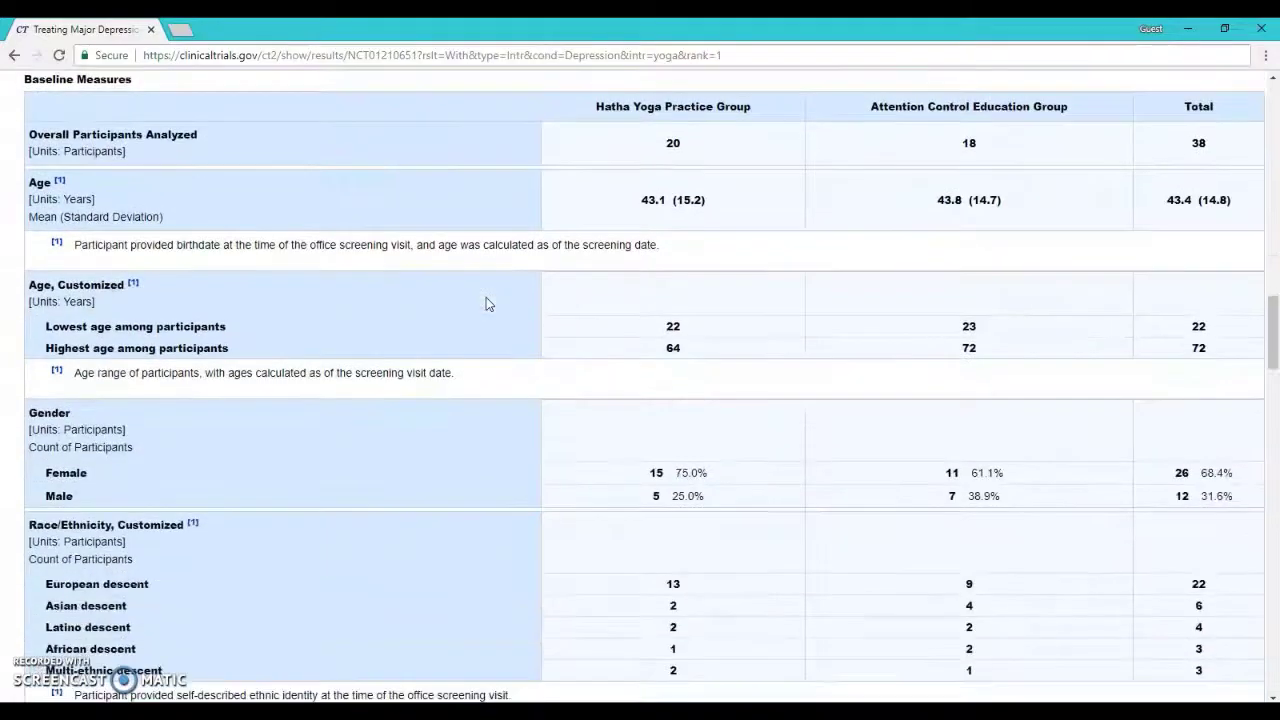
{"action": "scroll", "coordinate": [486, 297], "scroll_direction": "down", "scroll_amount": 9}
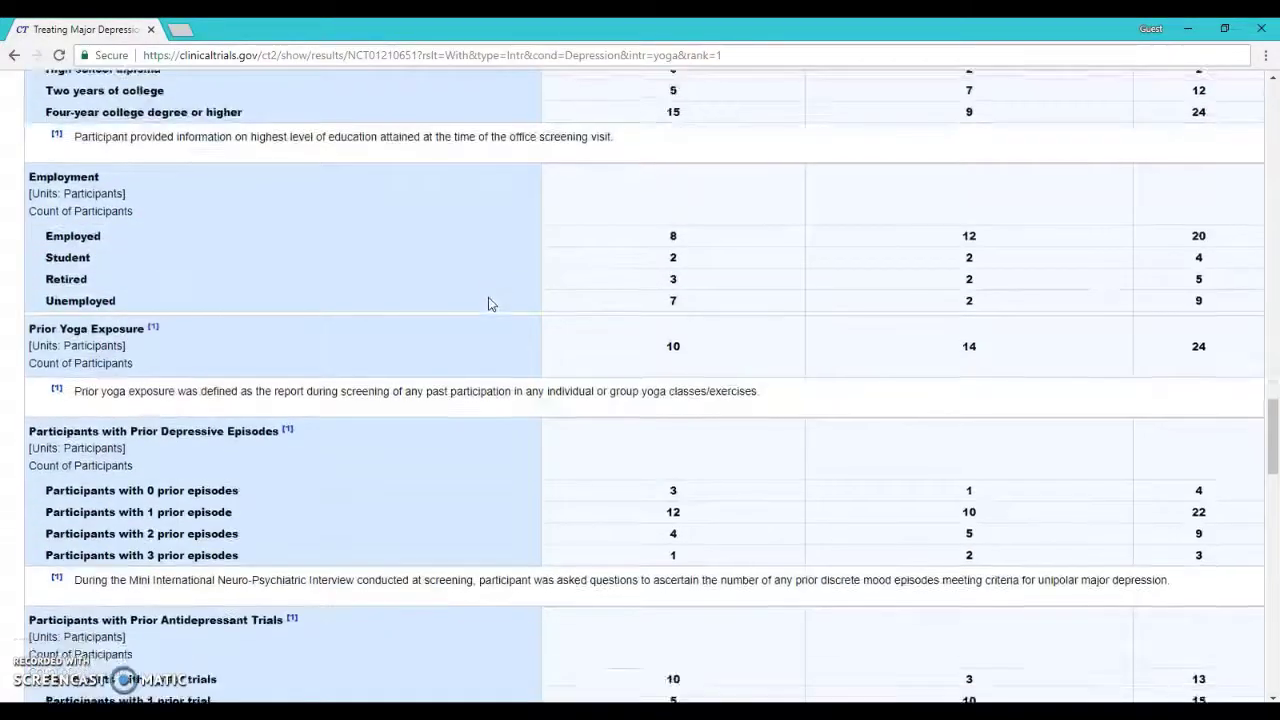
{"action": "scroll", "coordinate": [489, 304], "scroll_direction": "down", "scroll_amount": 12}
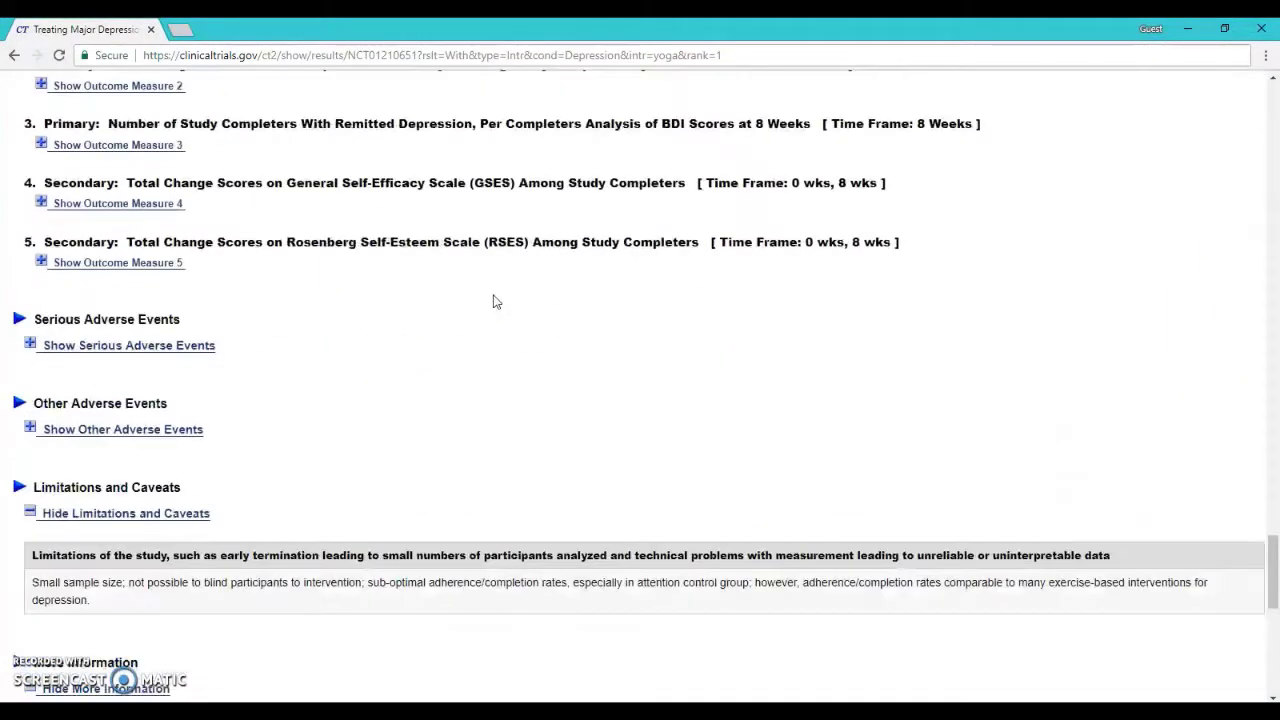
{"action": "scroll", "coordinate": [493, 300], "scroll_direction": "down", "scroll_amount": 5}
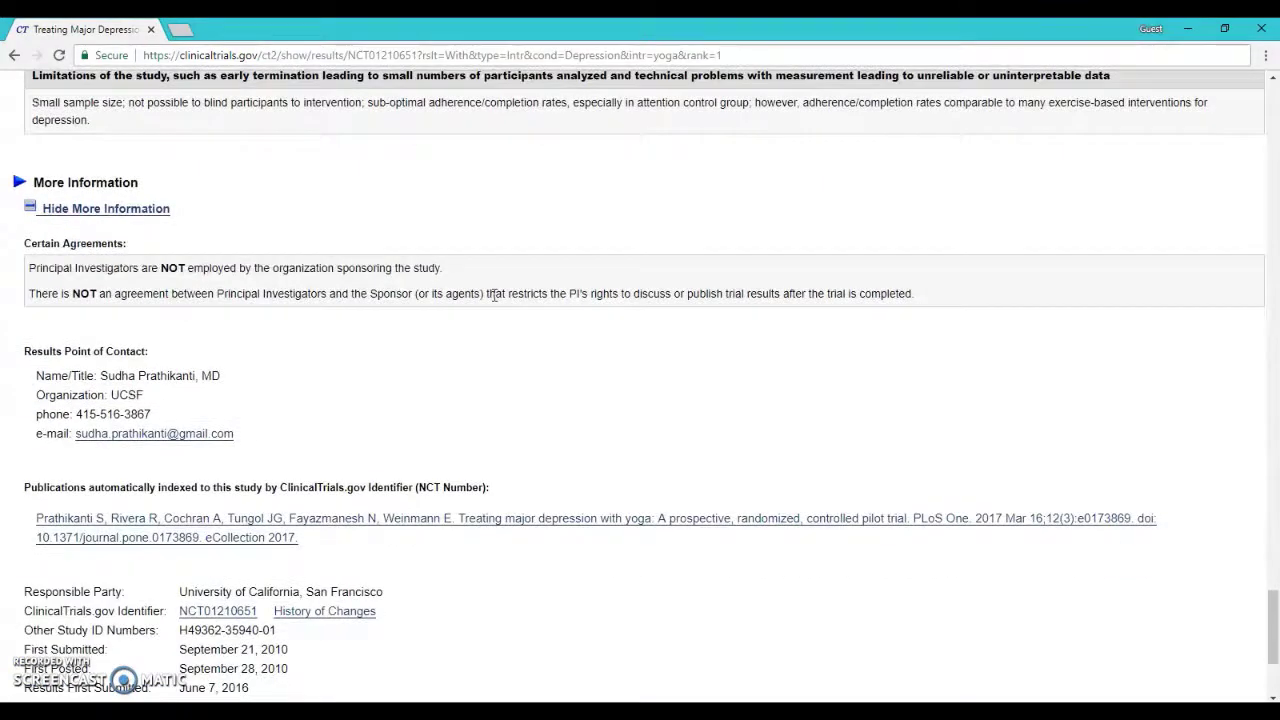
{"action": "scroll", "coordinate": [493, 298], "scroll_direction": "down", "scroll_amount": 3}
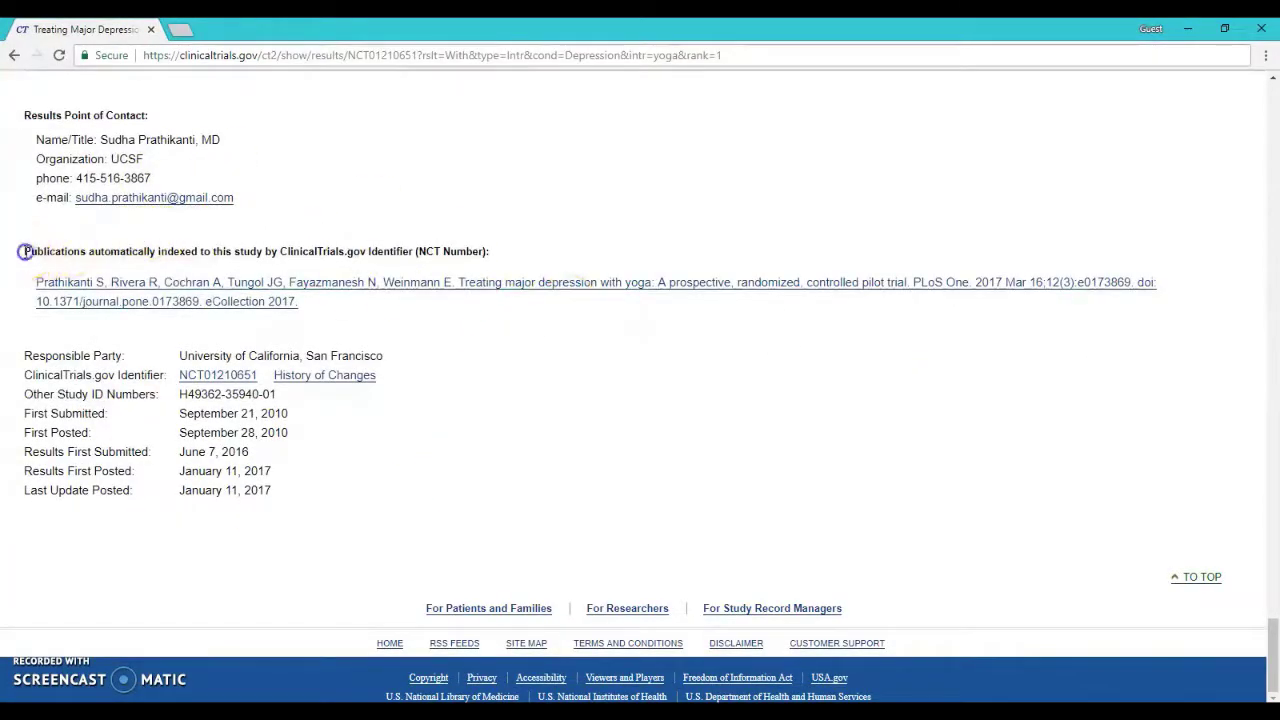
Step: Highlight the publication automatically indexed to this study and look back over the outcome and baseline measures
{"action": "left_click_drag", "start_coordinate": [24, 251], "coordinate": [524, 310]}
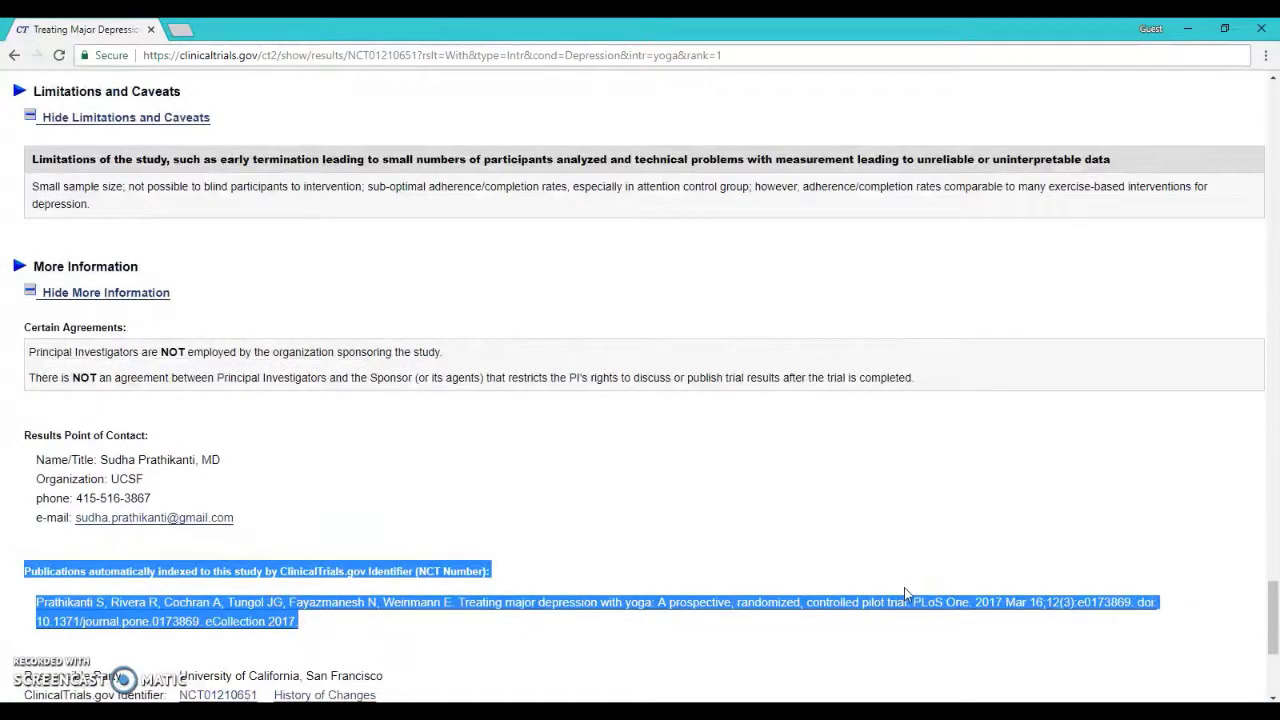
{"action": "scroll", "coordinate": [904, 588], "scroll_direction": "up", "scroll_amount": 10}
{"action": "scroll", "coordinate": [904, 594], "scroll_direction": "up", "scroll_amount": 10}
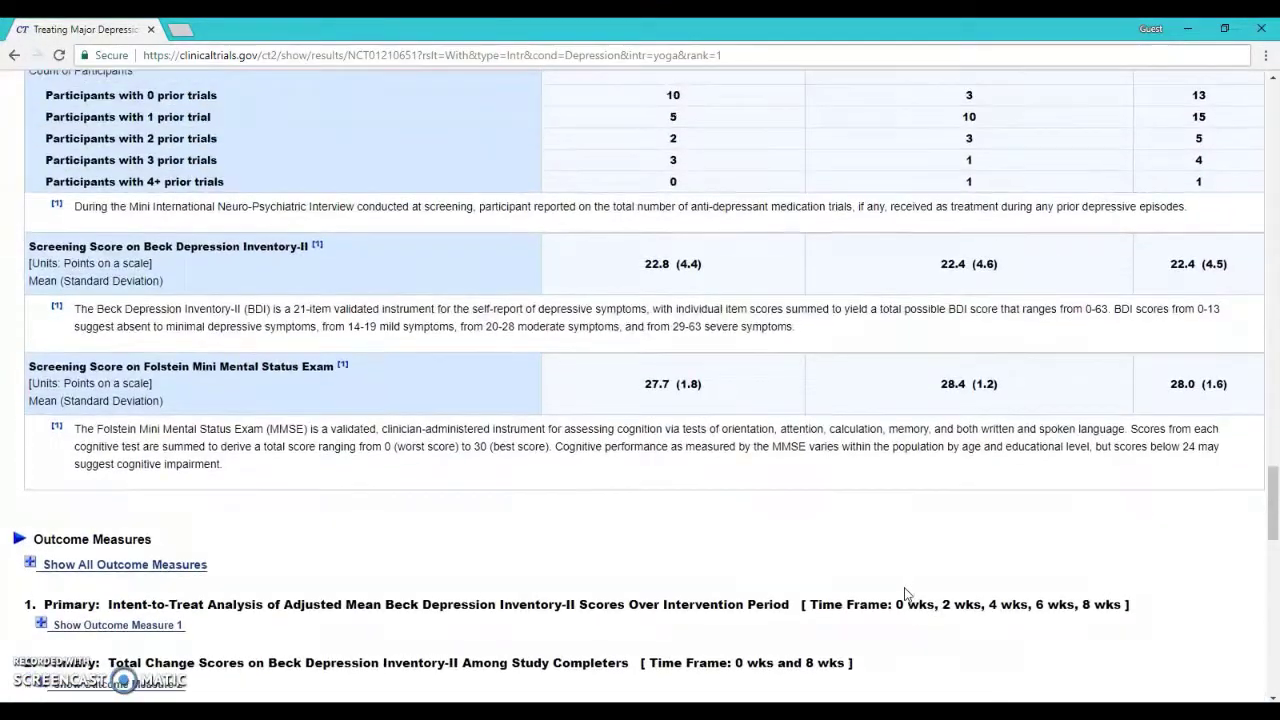
{"action": "scroll", "coordinate": [904, 594], "scroll_direction": "up", "scroll_amount": 15}
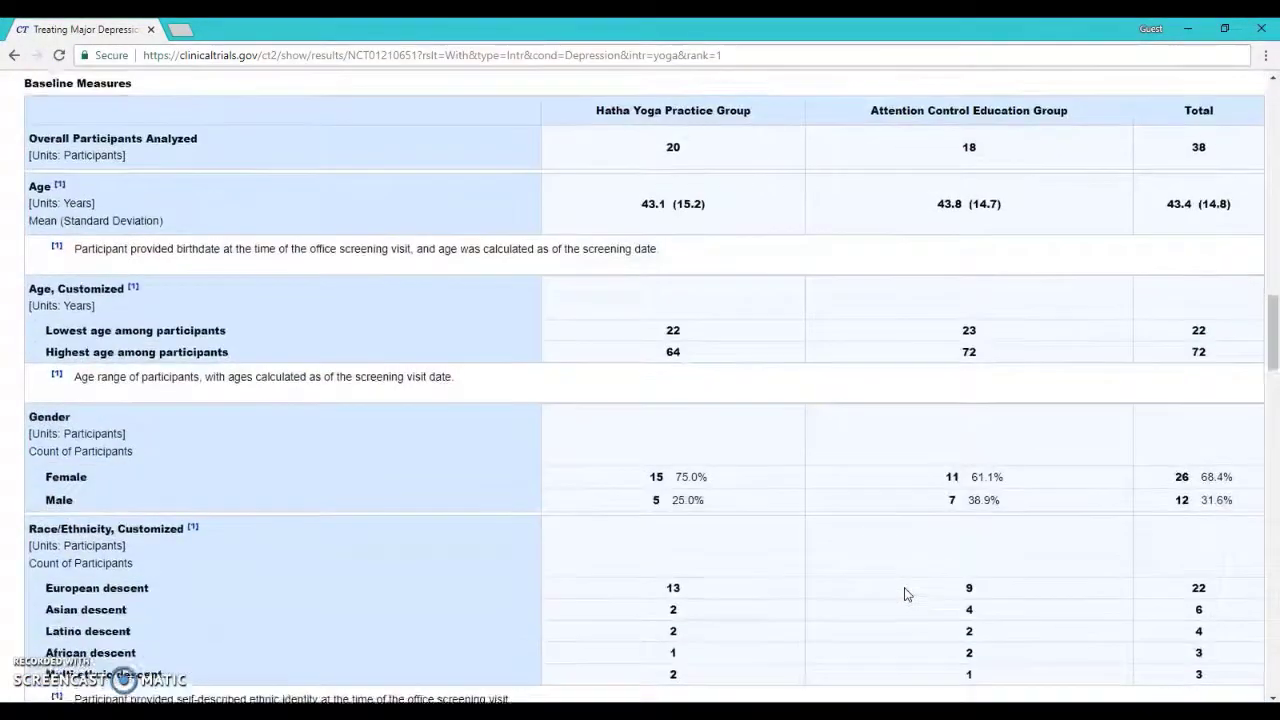